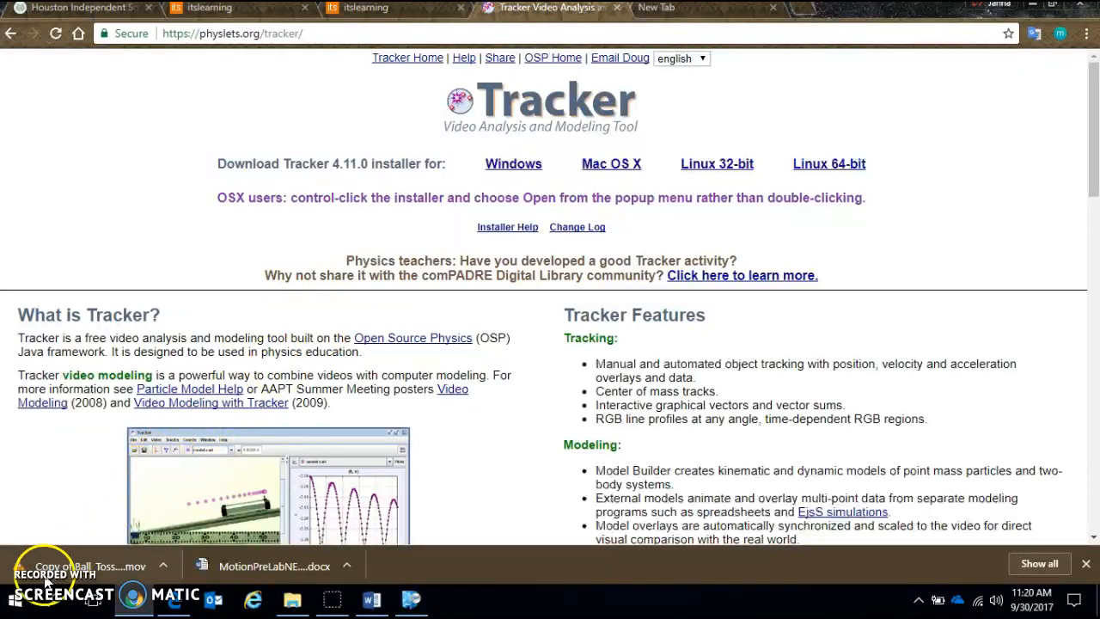
Open Software Center, search its applications for "tracker", and minimize the window.
{"action": "left_click", "coordinate": [16, 599]}
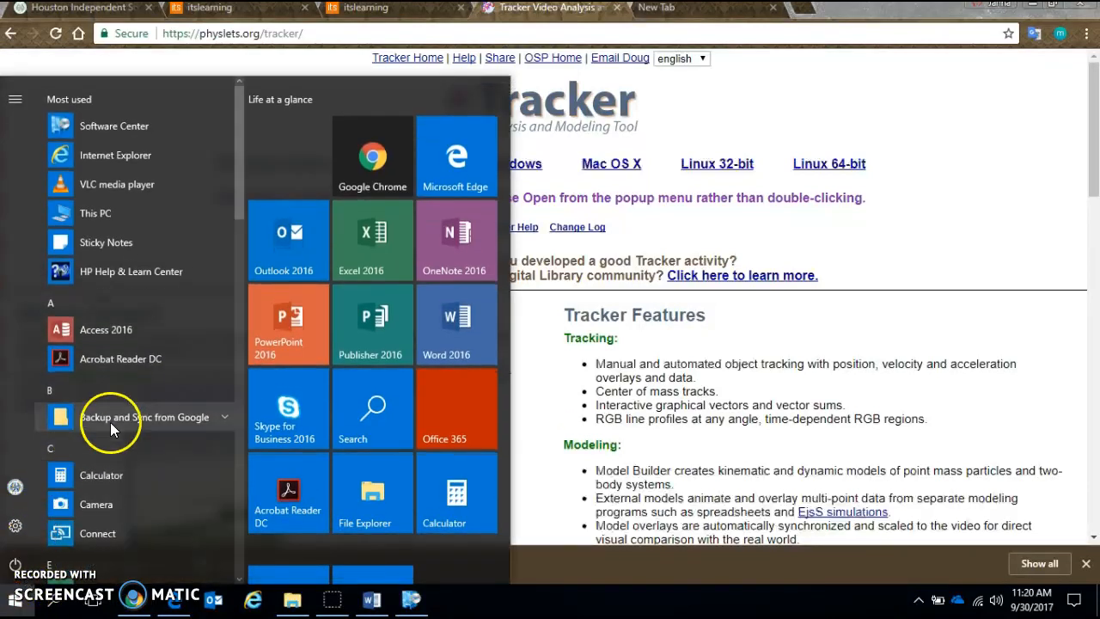
{"action": "left_click", "coordinate": [373, 400]}
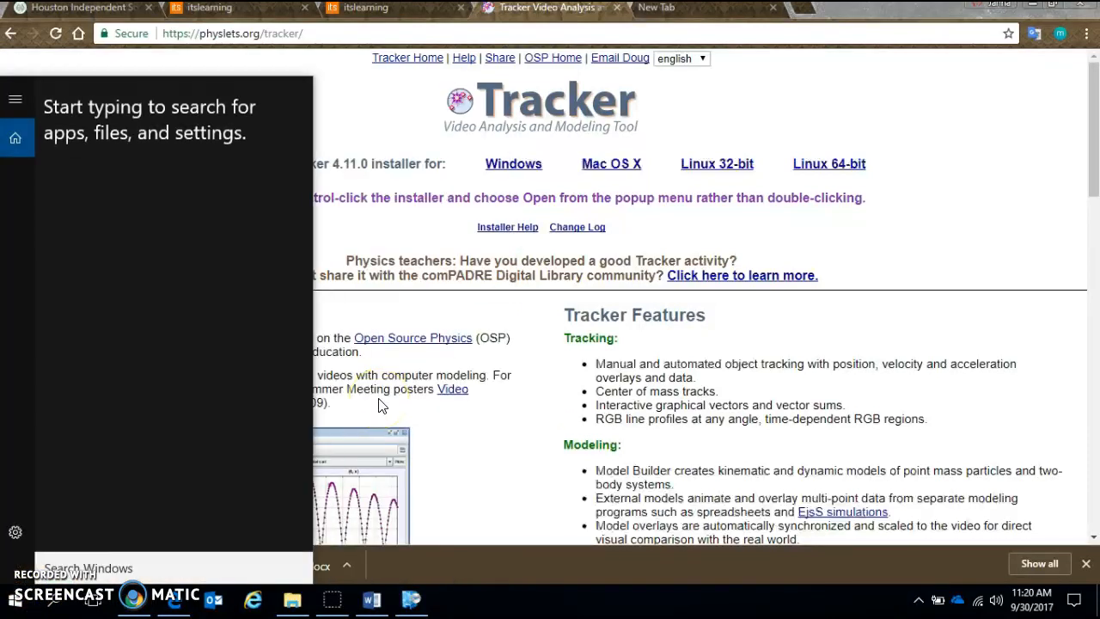
{"action": "type", "text": "software"}
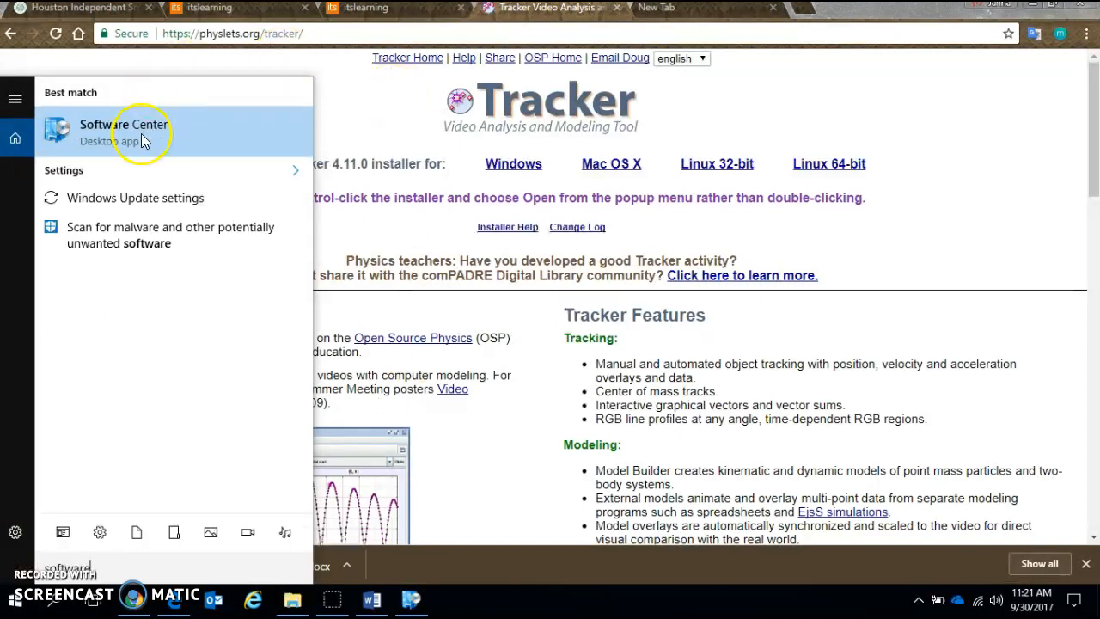
{"action": "left_click", "coordinate": [411, 591]}
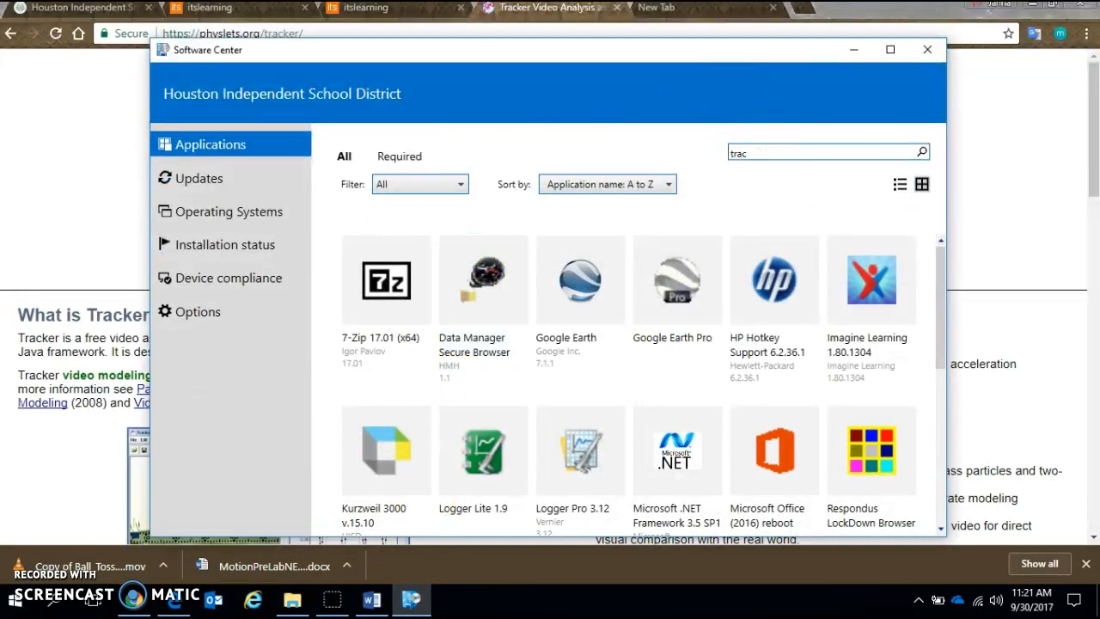
{"action": "key", "text": "Return"}
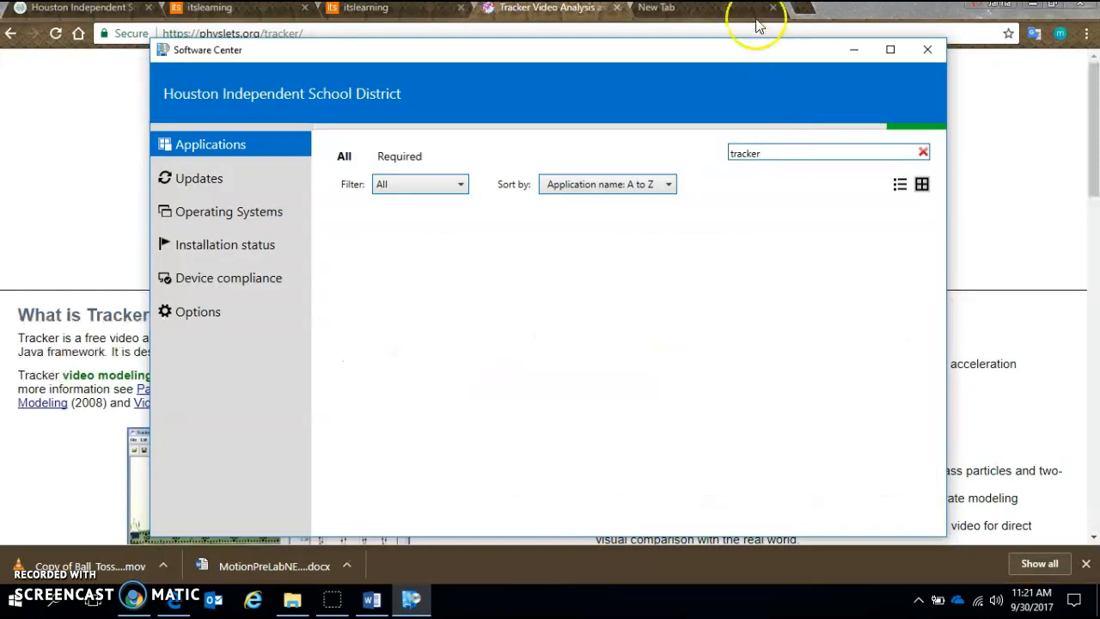
{"action": "left_click", "coordinate": [854, 52]}
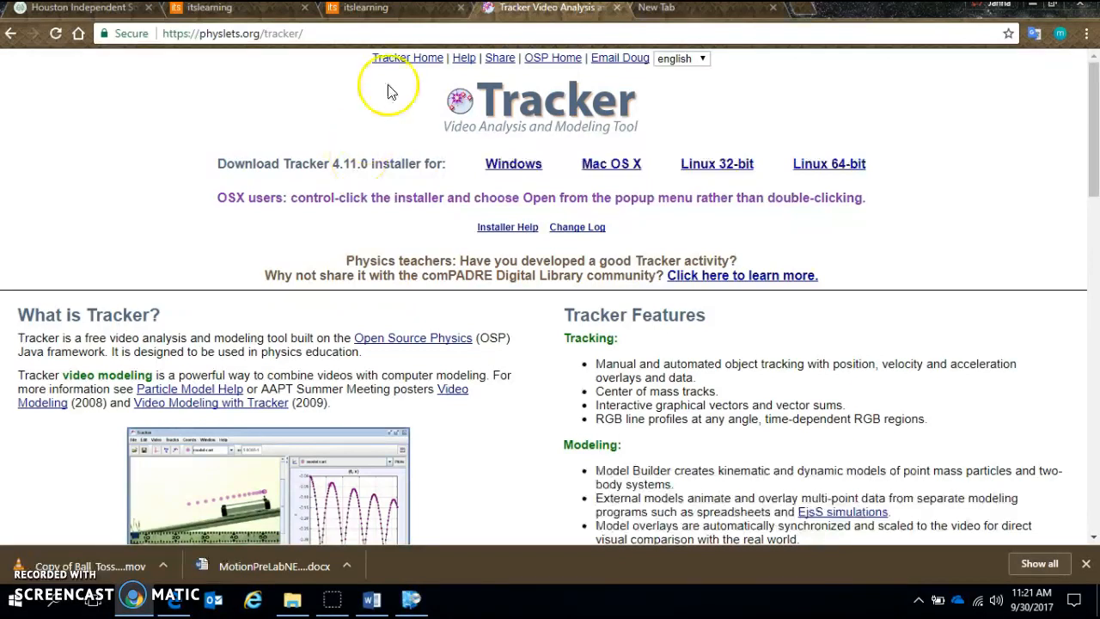
Search the web for "tracker physics" and open the Tracker Video Analysis and Modeling Tool page on physlets.org.
{"action": "left_click", "coordinate": [417, 34]}
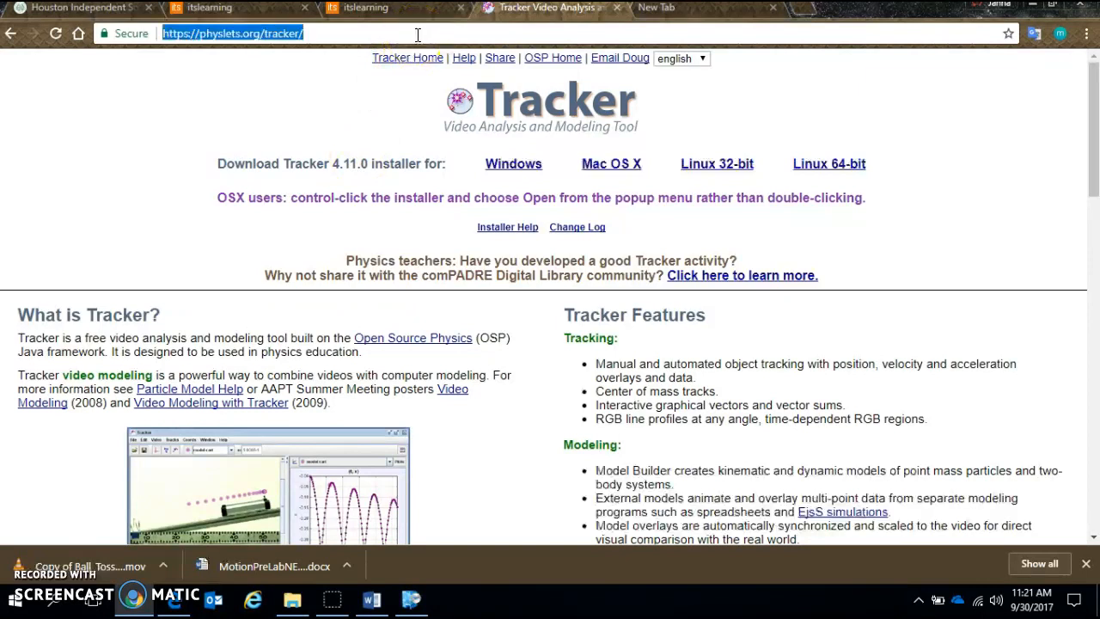
{"action": "type", "text": "tracker ["}
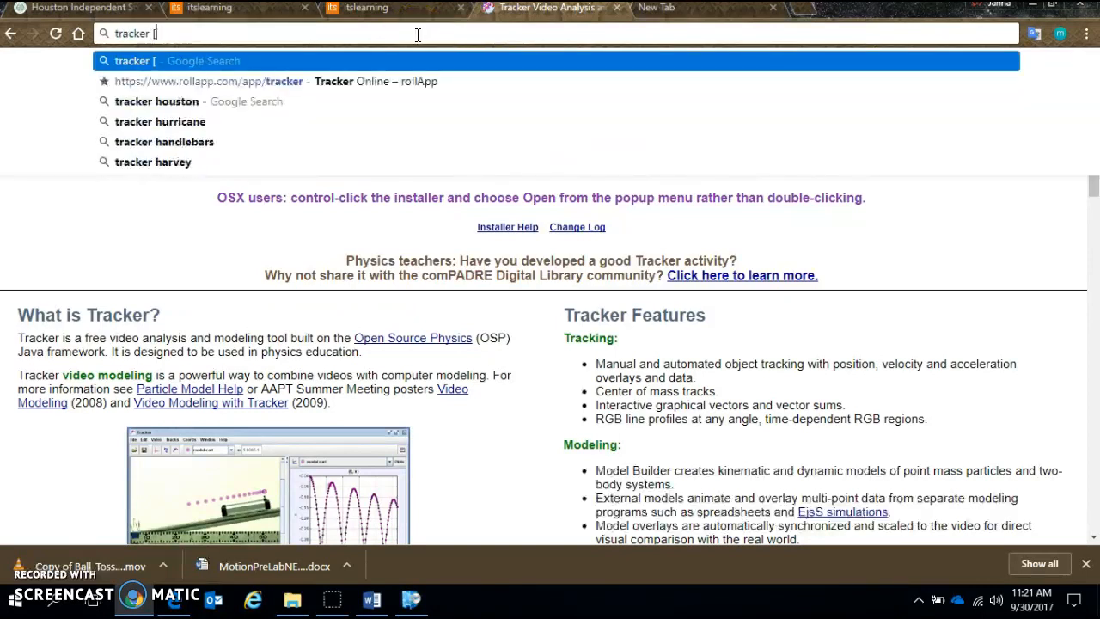
{"action": "type", "text": "physics"}
{"action": "key", "text": "Return"}
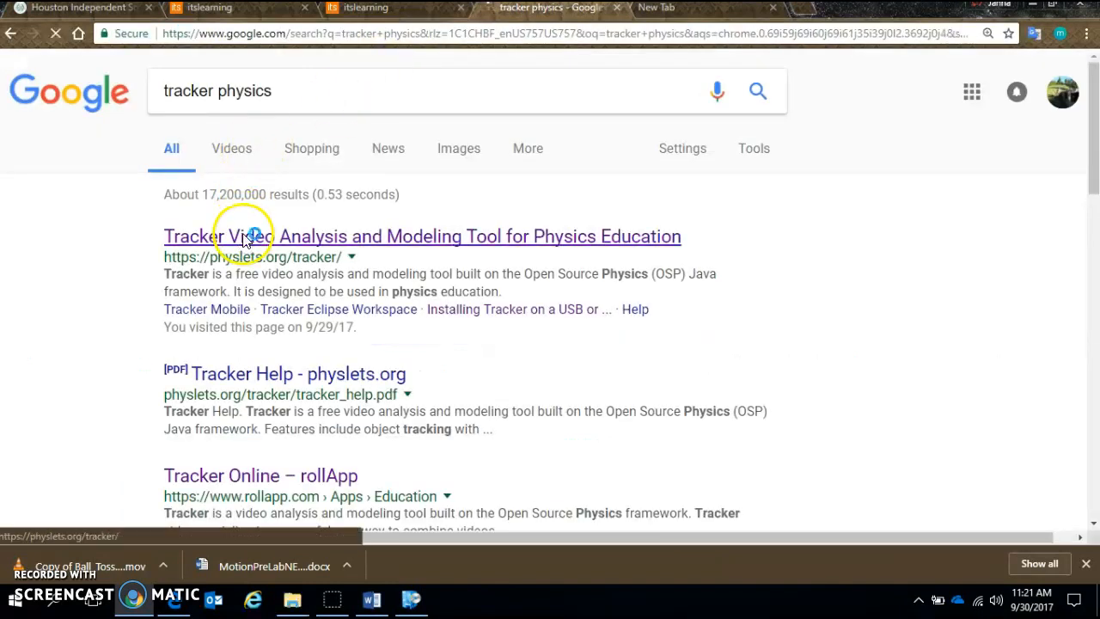
{"action": "left_click", "coordinate": [245, 237]}
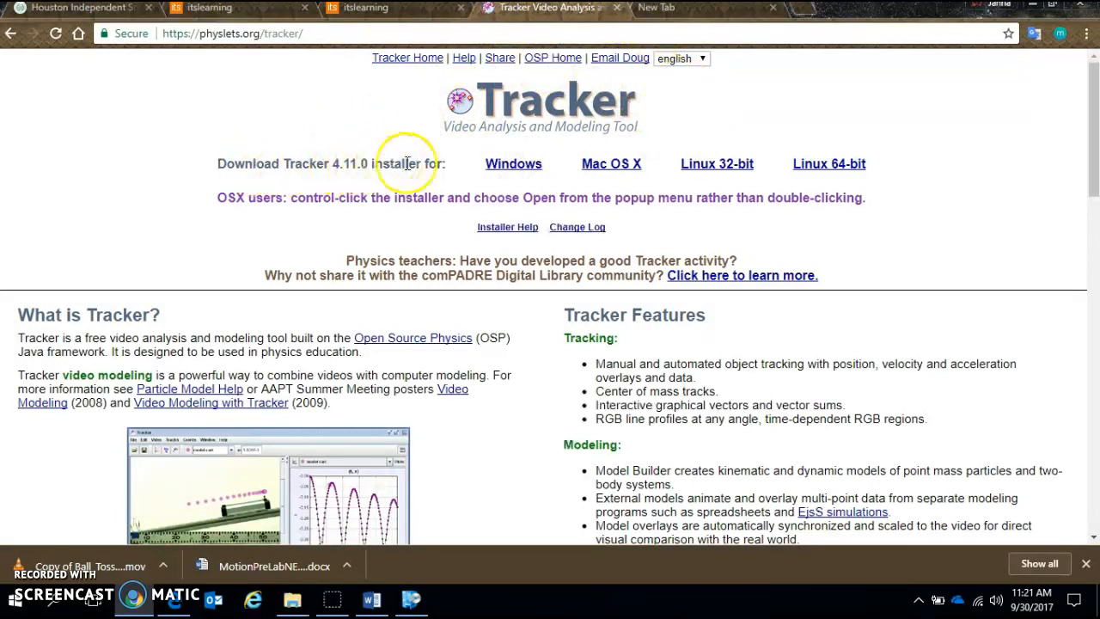
{"action": "double_click", "coordinate": [496, 169]}
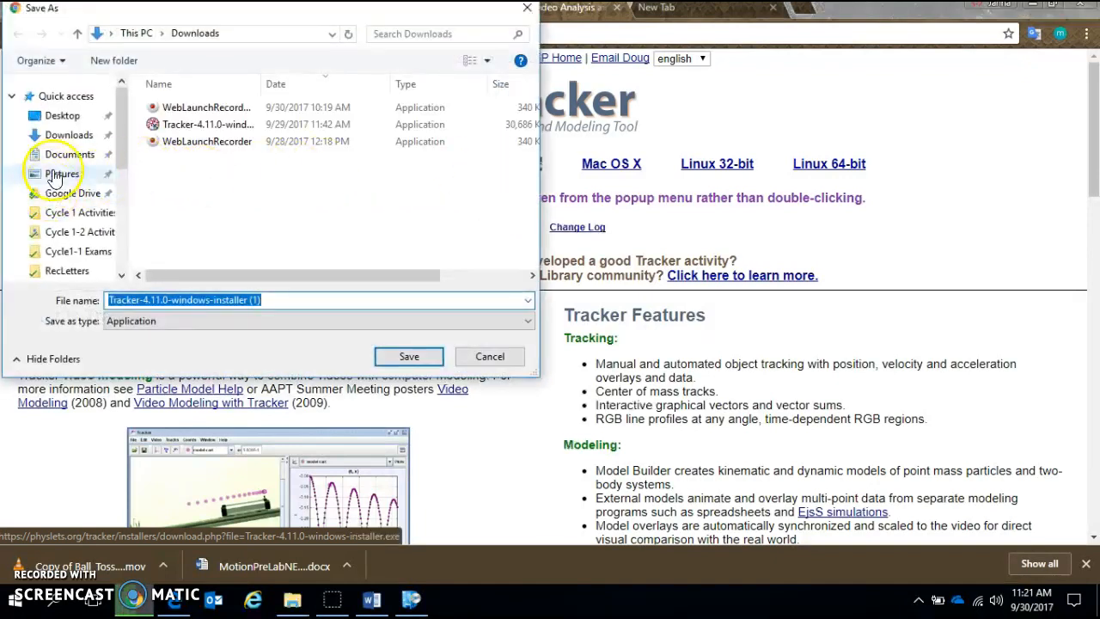
{"action": "scroll", "coordinate": [53, 184], "scroll_direction": "down", "scroll_amount": 2}
{"action": "left_click", "coordinate": [60, 239]}
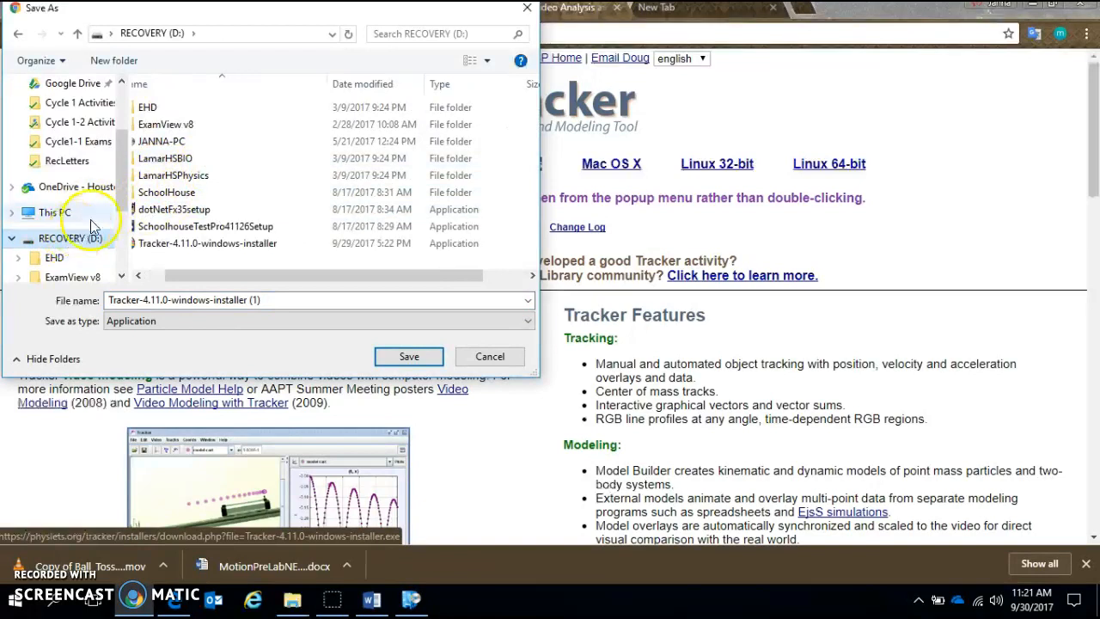
{"action": "scroll", "coordinate": [404, 245], "scroll_direction": "right", "scroll_amount": 1}
{"action": "scroll", "coordinate": [396, 225], "scroll_direction": "left", "scroll_amount": 3}
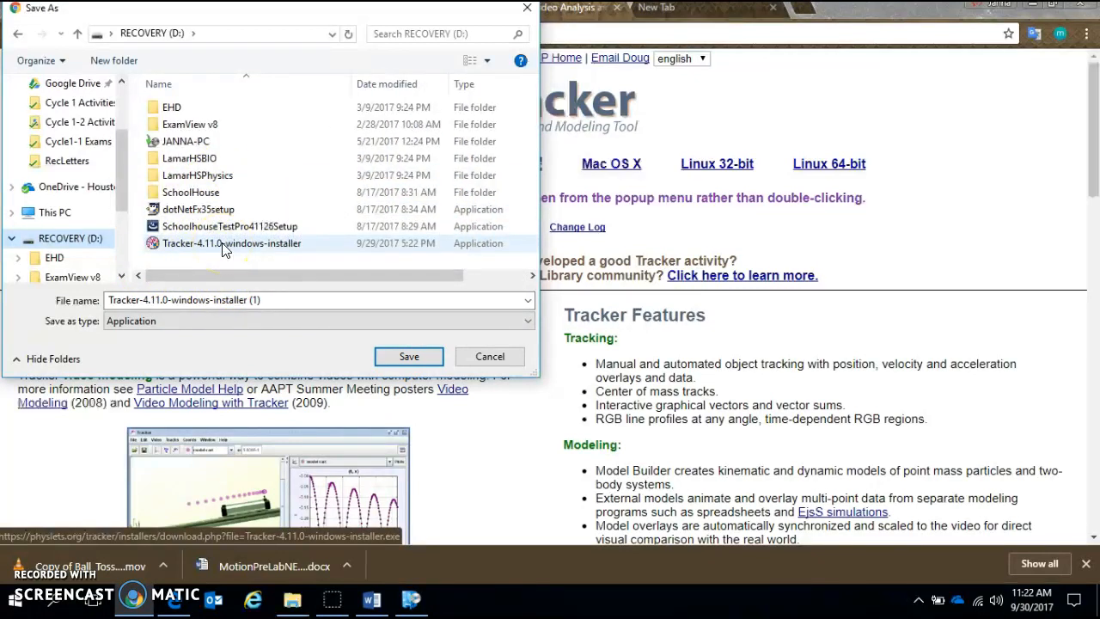
{"action": "left_click", "coordinate": [503, 357]}
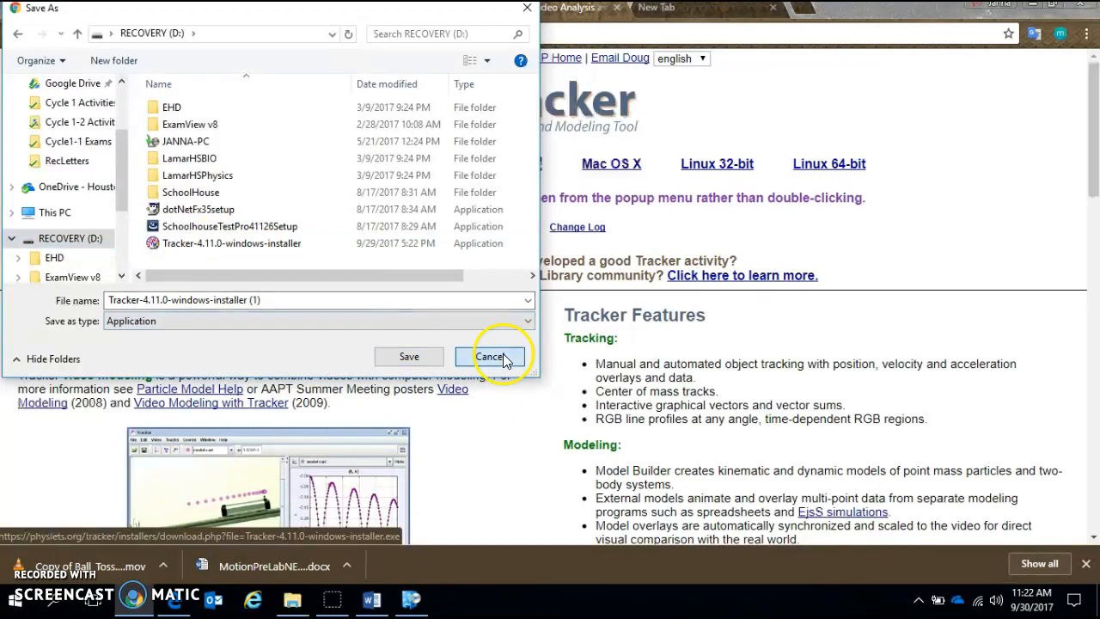
Switch to File Explorer and open the RECOVERY (D:) drive.
{"action": "left_click", "coordinate": [293, 599]}
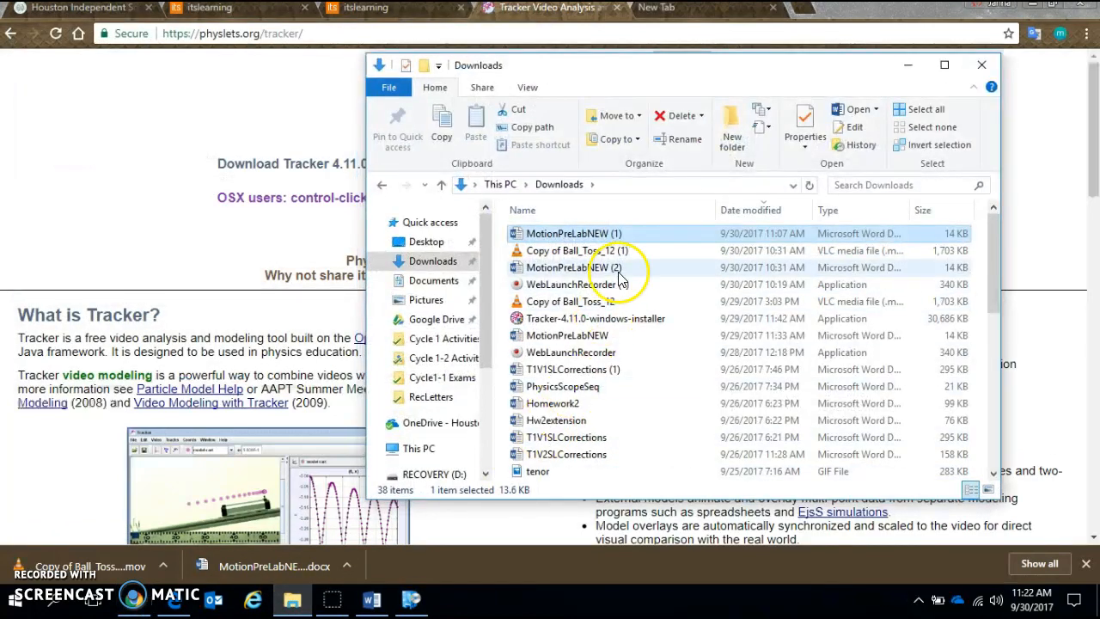
{"action": "scroll", "coordinate": [391, 452], "scroll_direction": "down", "scroll_amount": 1}
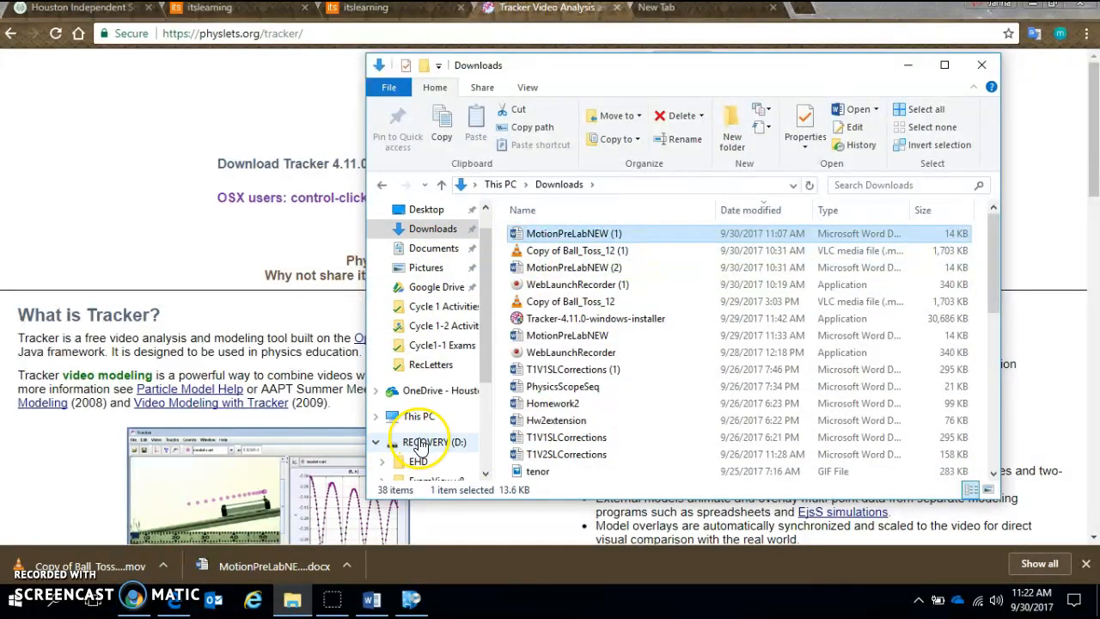
{"action": "left_click", "coordinate": [421, 442]}
{"action": "left_click", "coordinate": [595, 392]}
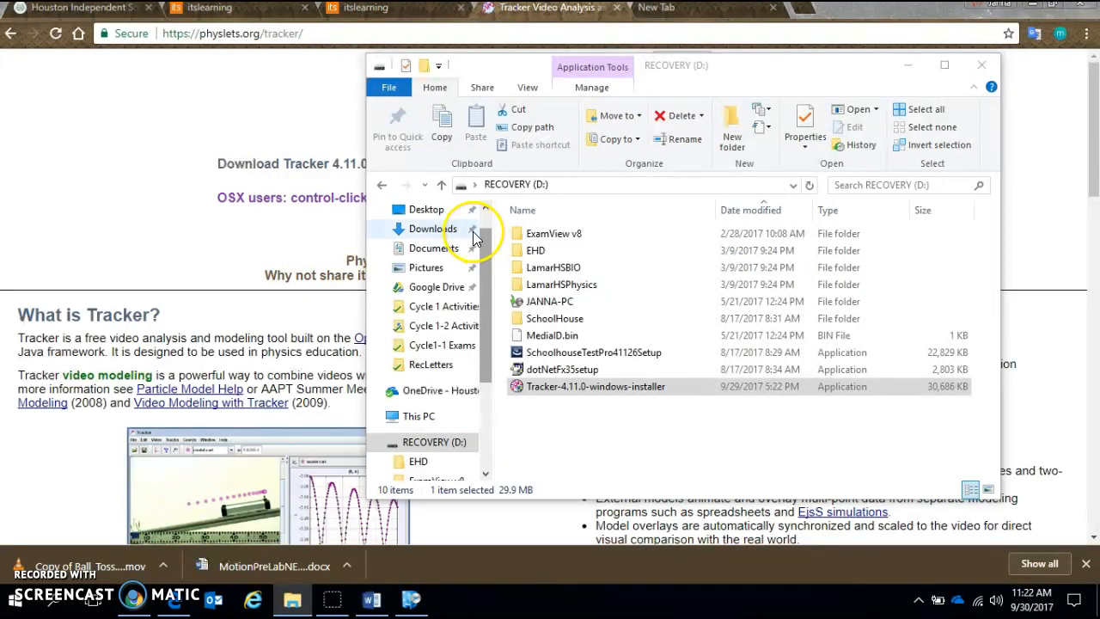
{"action": "left_click_drag", "start_coordinate": [461, 167], "coordinate": [210, 69]}
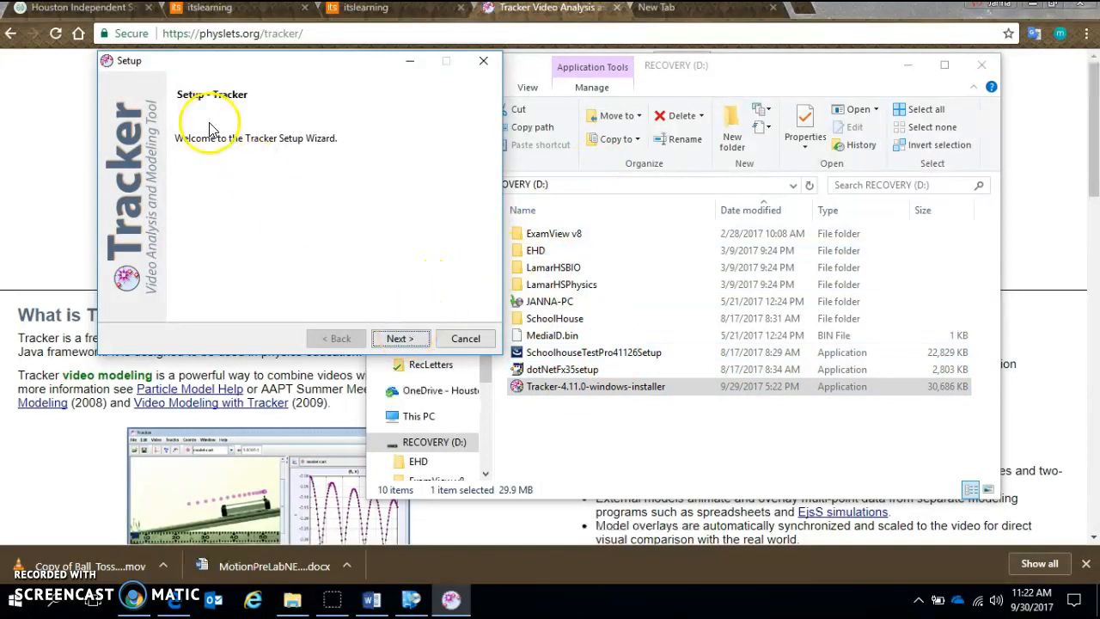
{"action": "left_click", "coordinate": [465, 339]}
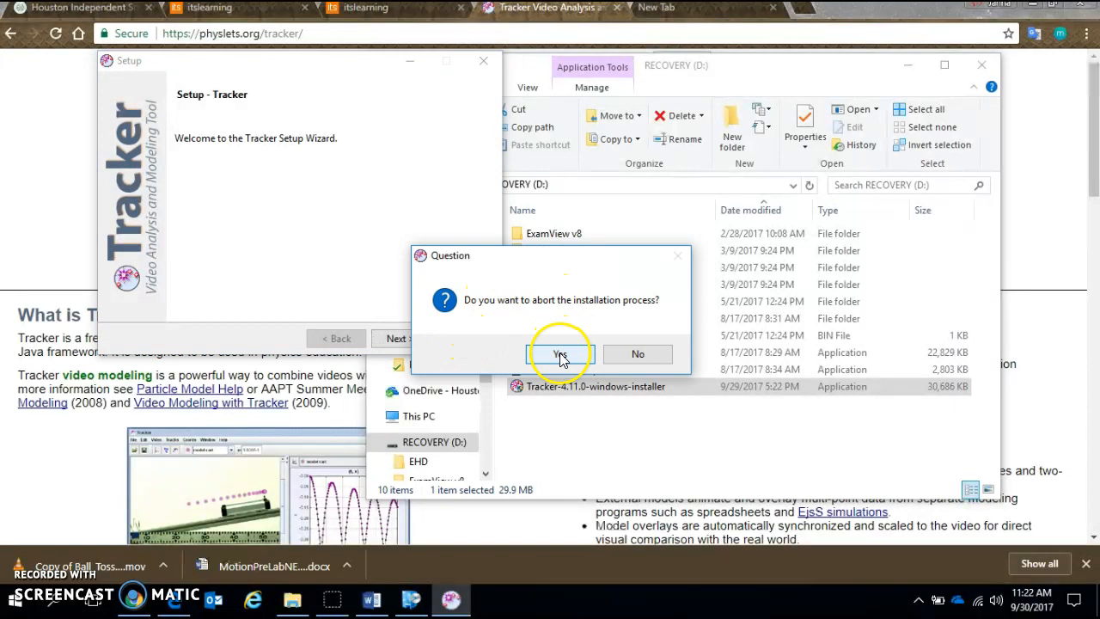
{"action": "left_click", "coordinate": [559, 355]}
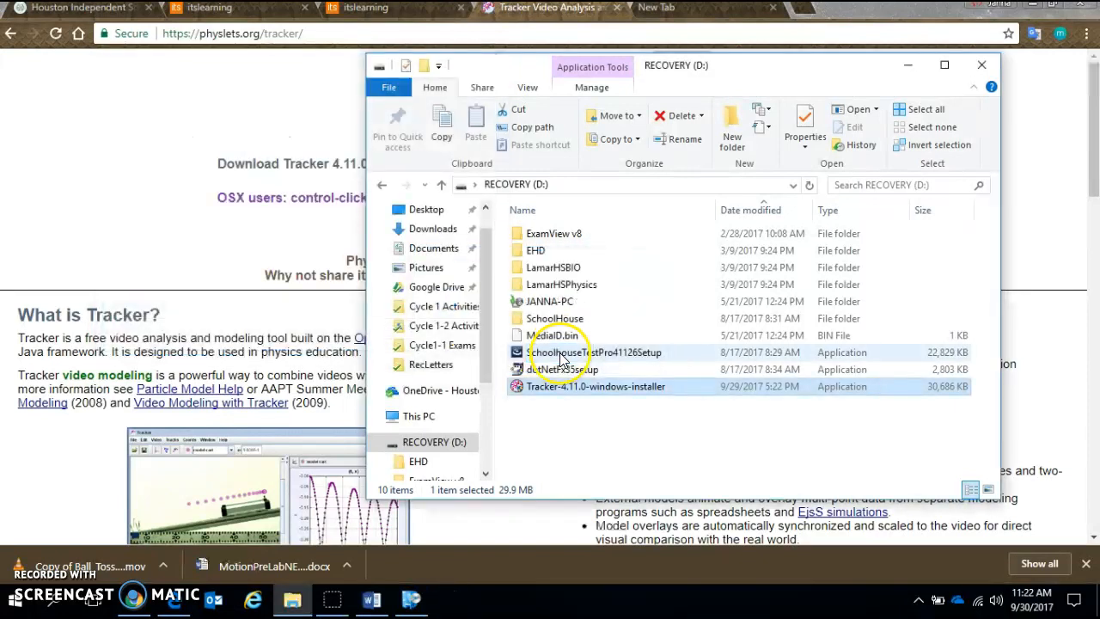
Launch the Tracker application from the LamarHSPhysics folder.
{"action": "double_click", "coordinate": [550, 284]}
{"action": "scroll", "coordinate": [567, 318], "scroll_direction": "down", "scroll_amount": 3}
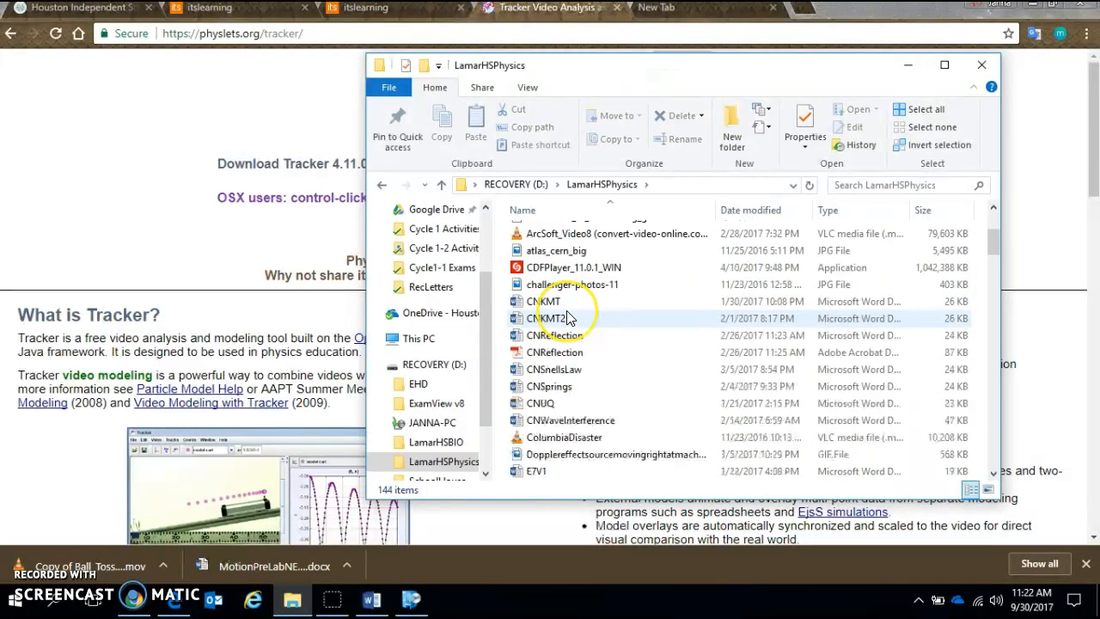
{"action": "scroll", "coordinate": [567, 318], "scroll_direction": "down", "scroll_amount": 15}
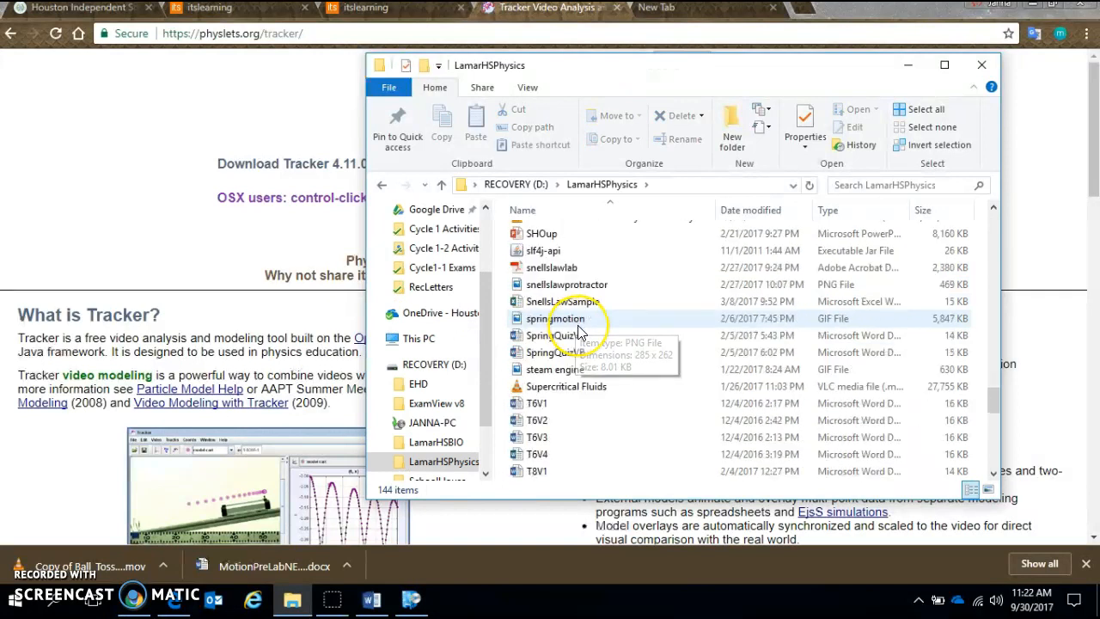
{"action": "scroll", "coordinate": [580, 331], "scroll_direction": "down", "scroll_amount": 2}
{"action": "scroll", "coordinate": [580, 333], "scroll_direction": "down", "scroll_amount": 2}
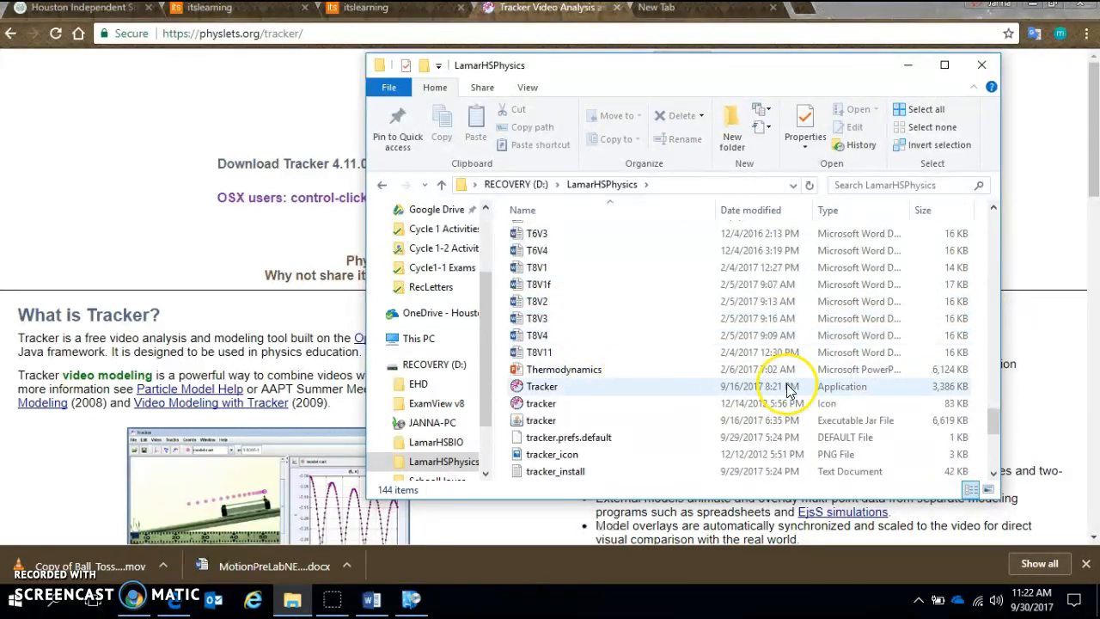
{"action": "left_click", "coordinate": [834, 391]}
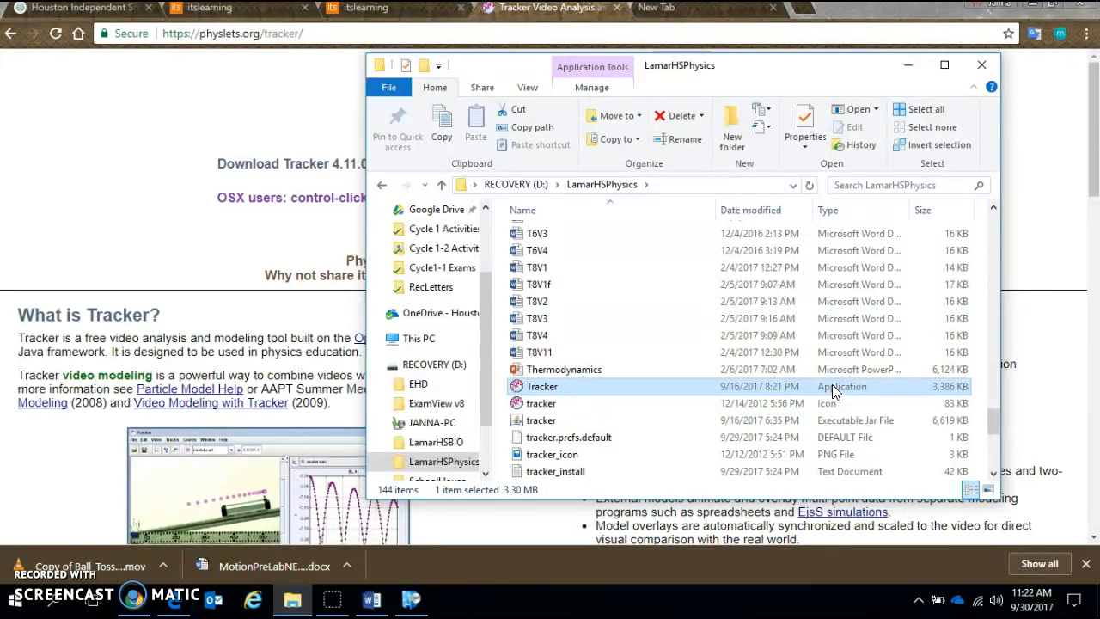
{"action": "double_click", "coordinate": [833, 391]}
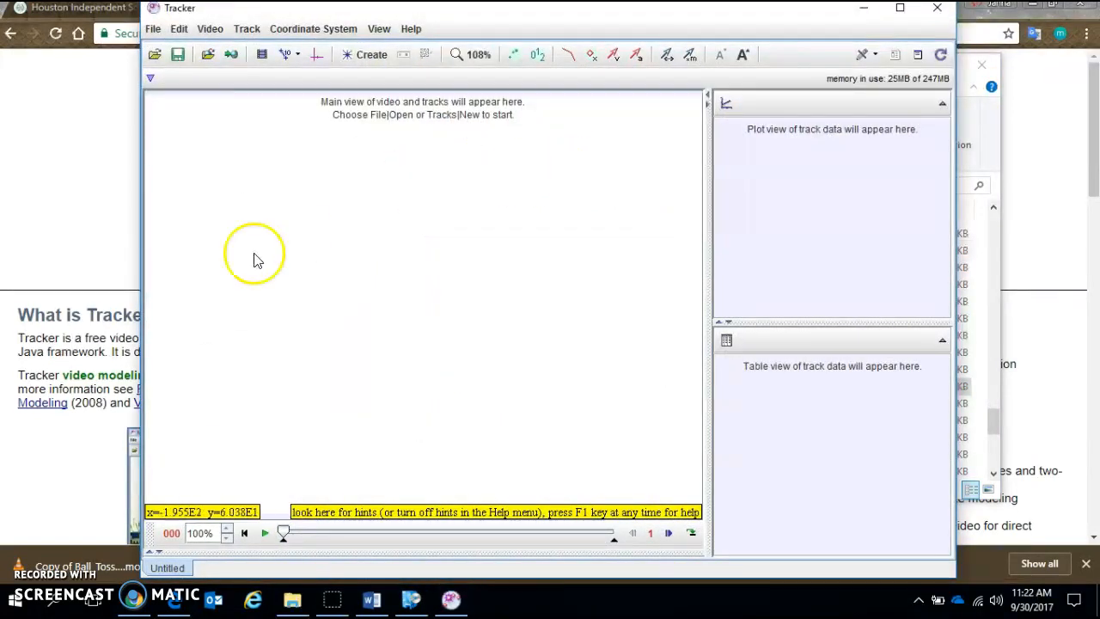
{"action": "left_click", "coordinate": [403, 608]}
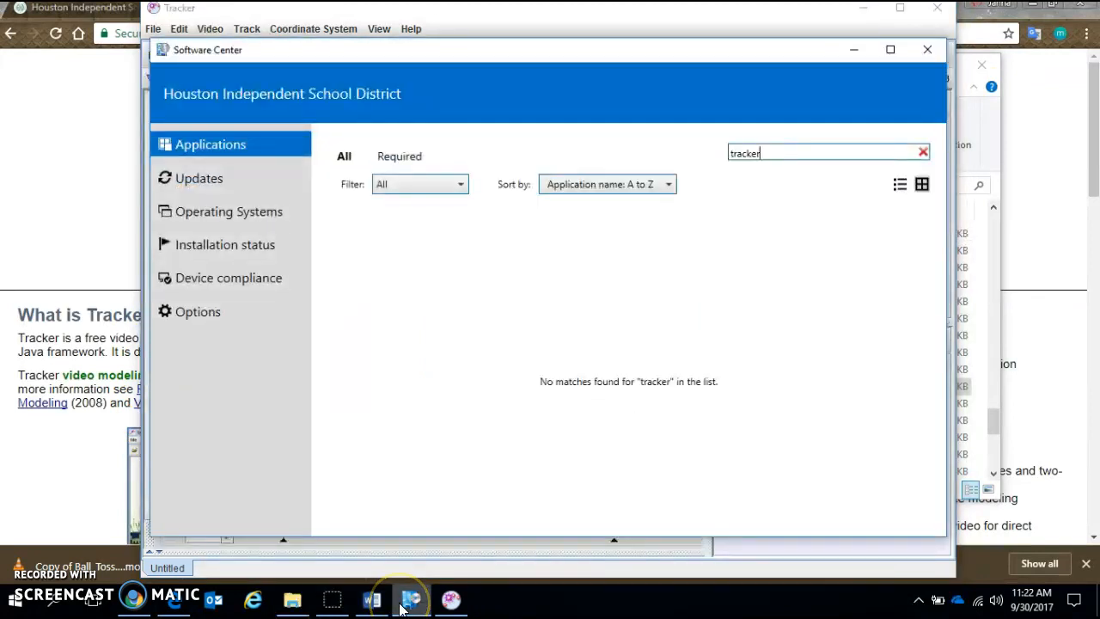
{"action": "left_click", "coordinate": [404, 608]}
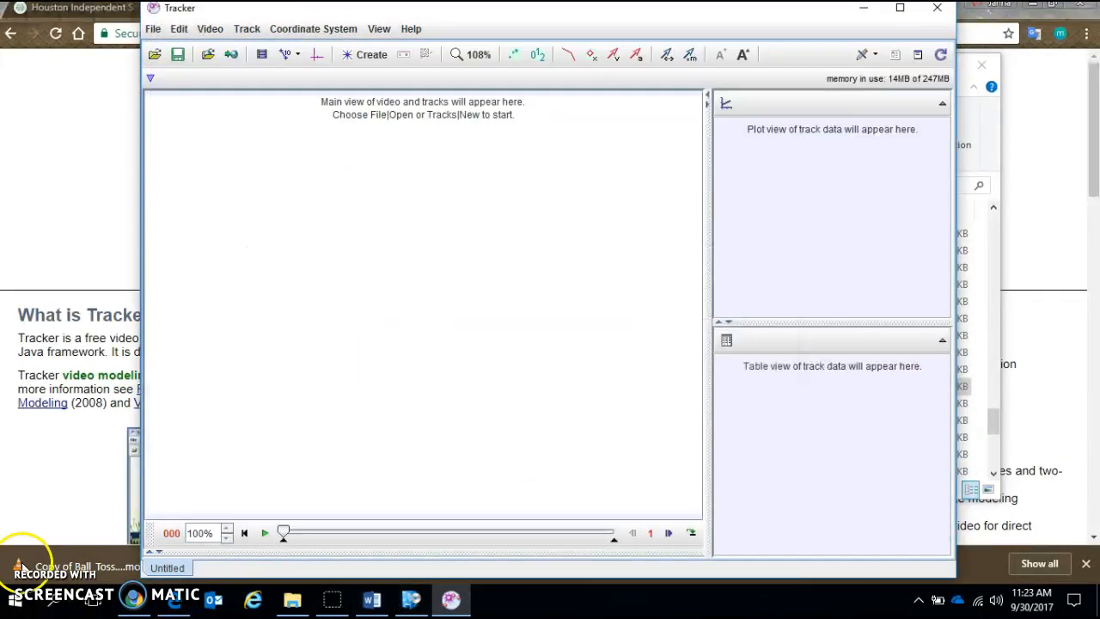
Search Windows for the Snipping Tool and pin it to the taskbar.
{"action": "left_click", "coordinate": [18, 601]}
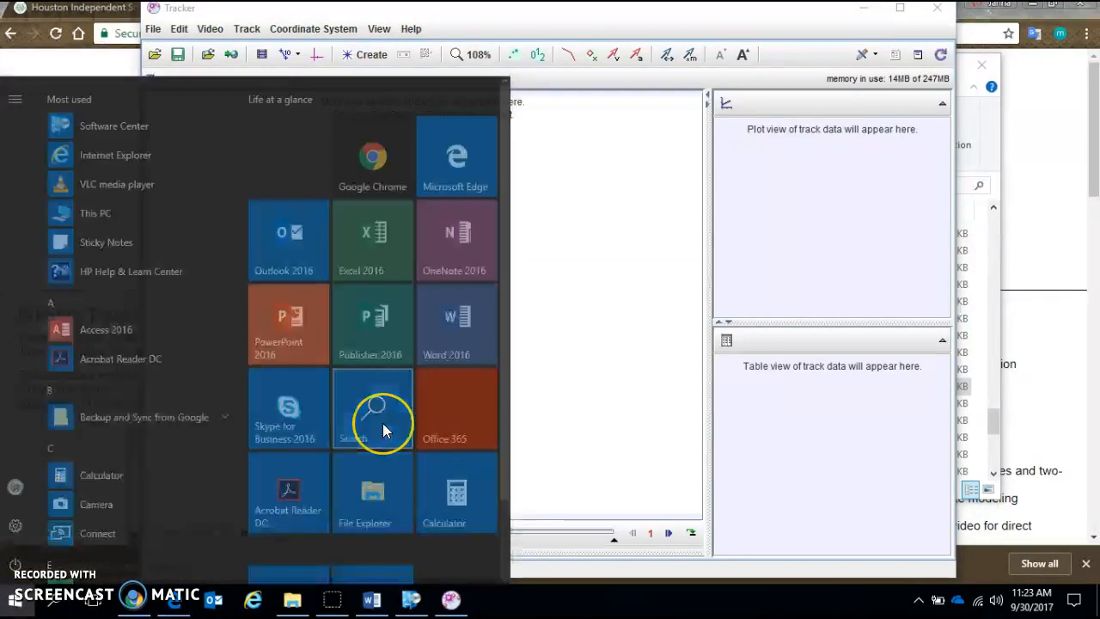
{"action": "left_click", "coordinate": [383, 423]}
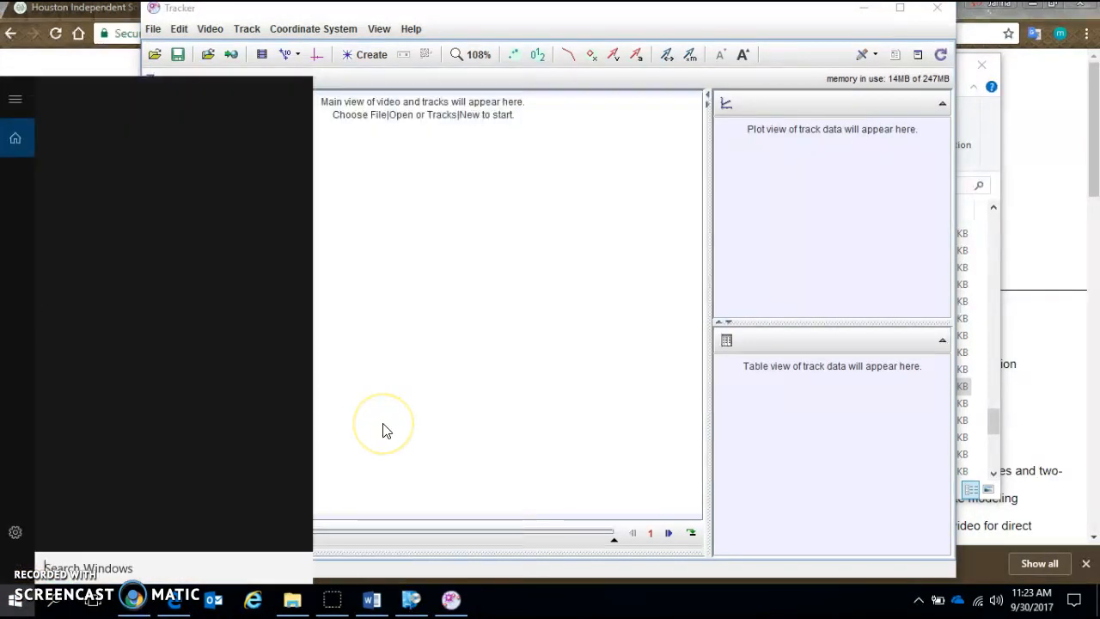
{"action": "type", "text": "snippin tool"}
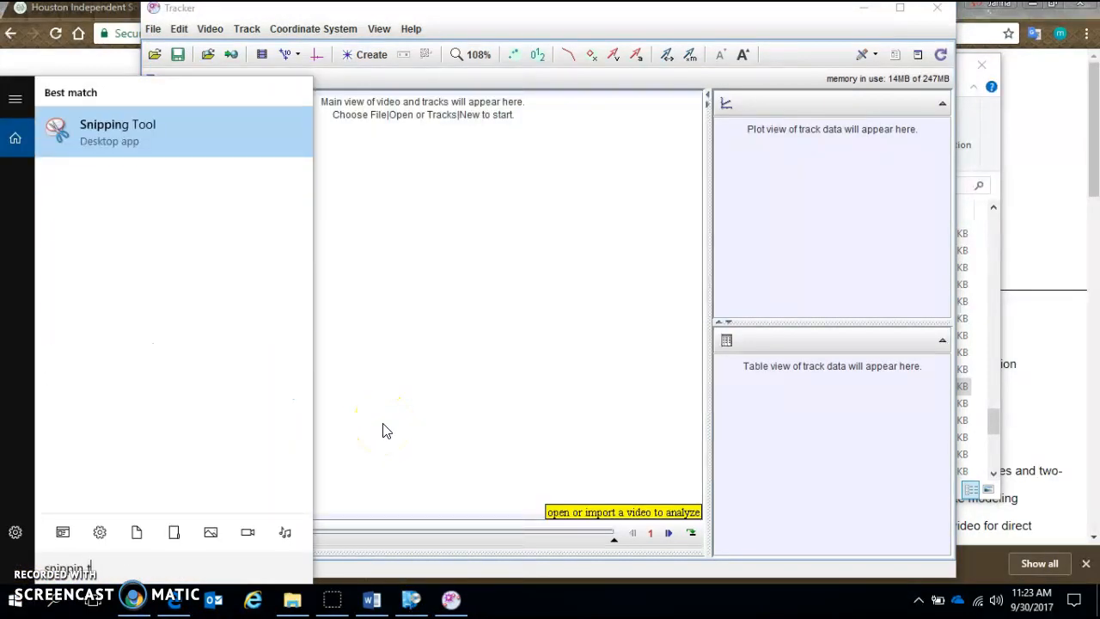
{"action": "right_click", "coordinate": [90, 129]}
{"action": "left_click", "coordinate": [138, 222]}
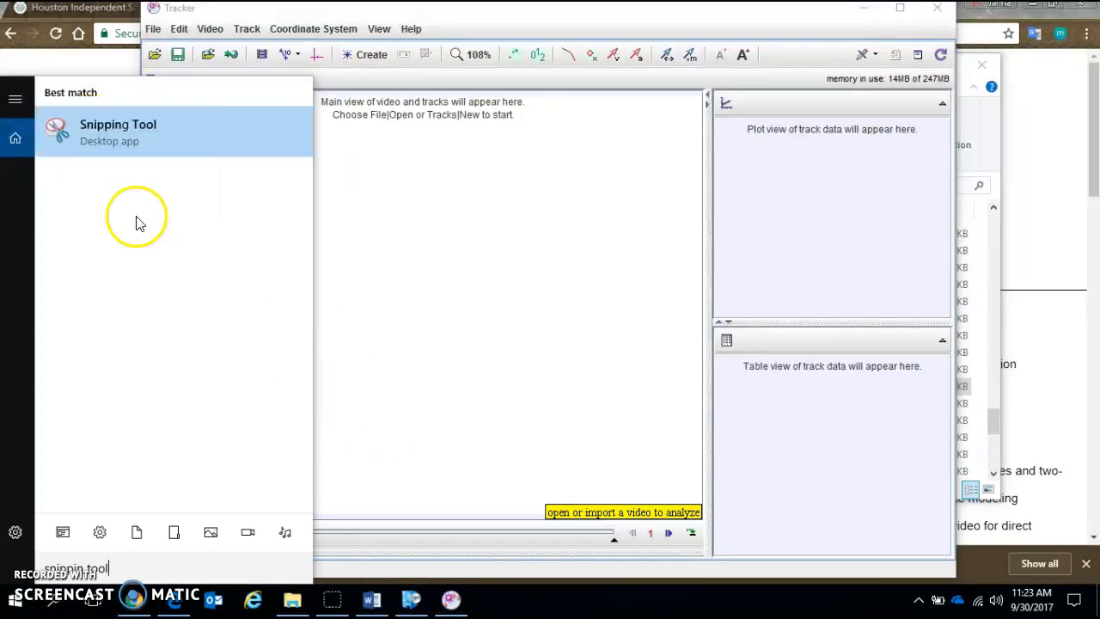
{"action": "left_click", "coordinate": [472, 347]}
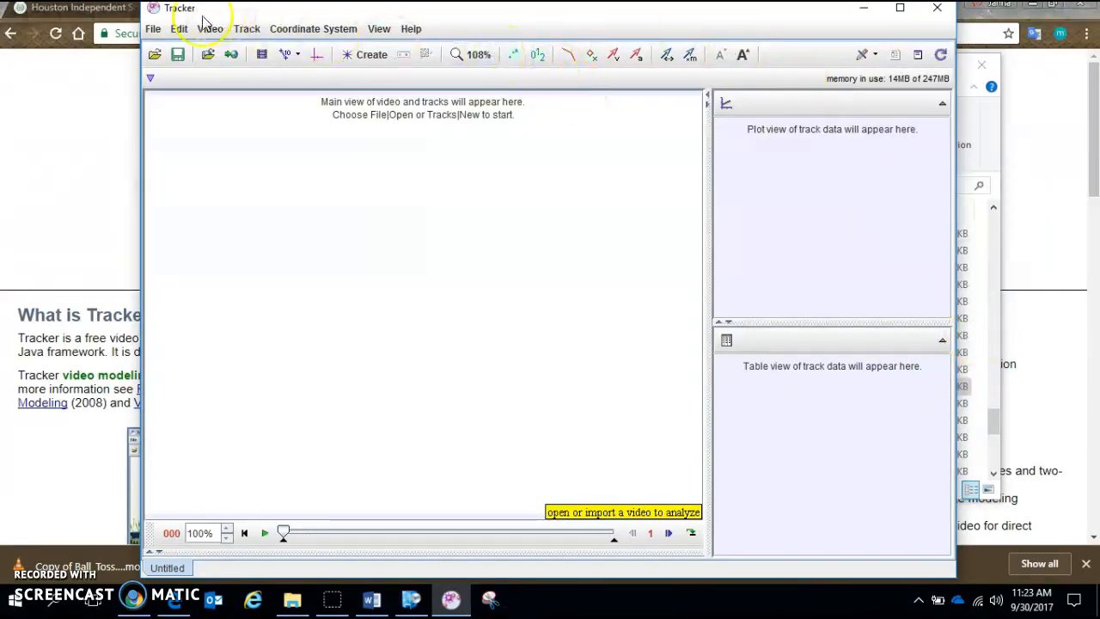
Switch to the itslearning physics course page in Chrome and find the Sep 29 - Oct 2 entries in the Daily Agenda.
{"action": "left_click", "coordinate": [78, 112]}
{"action": "left_click", "coordinate": [196, 9]}
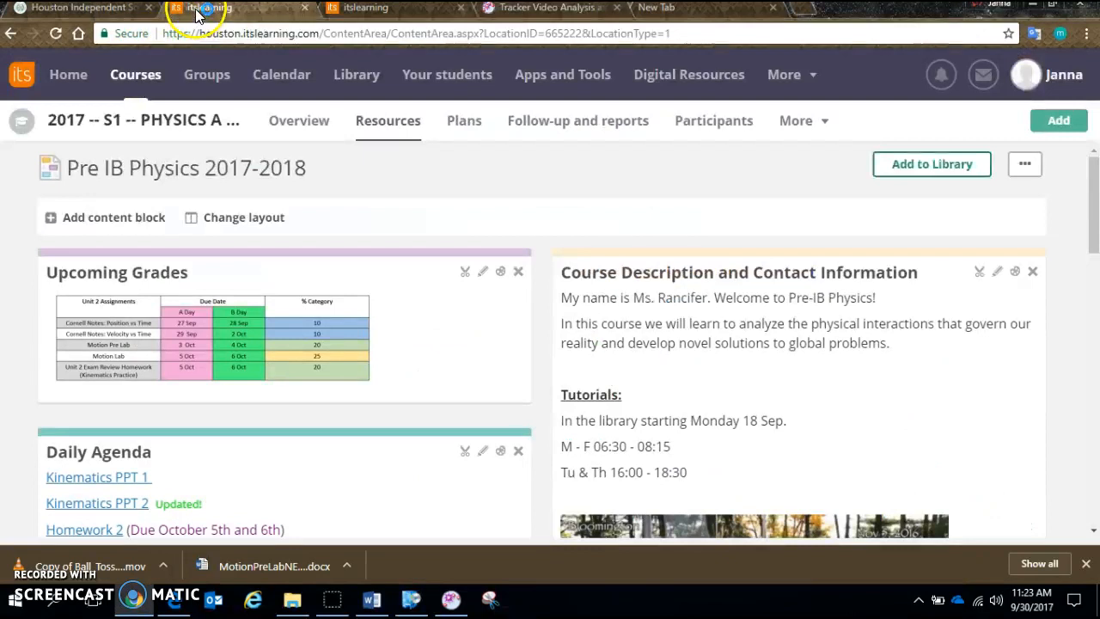
{"action": "scroll", "coordinate": [233, 281], "scroll_direction": "down", "scroll_amount": 3}
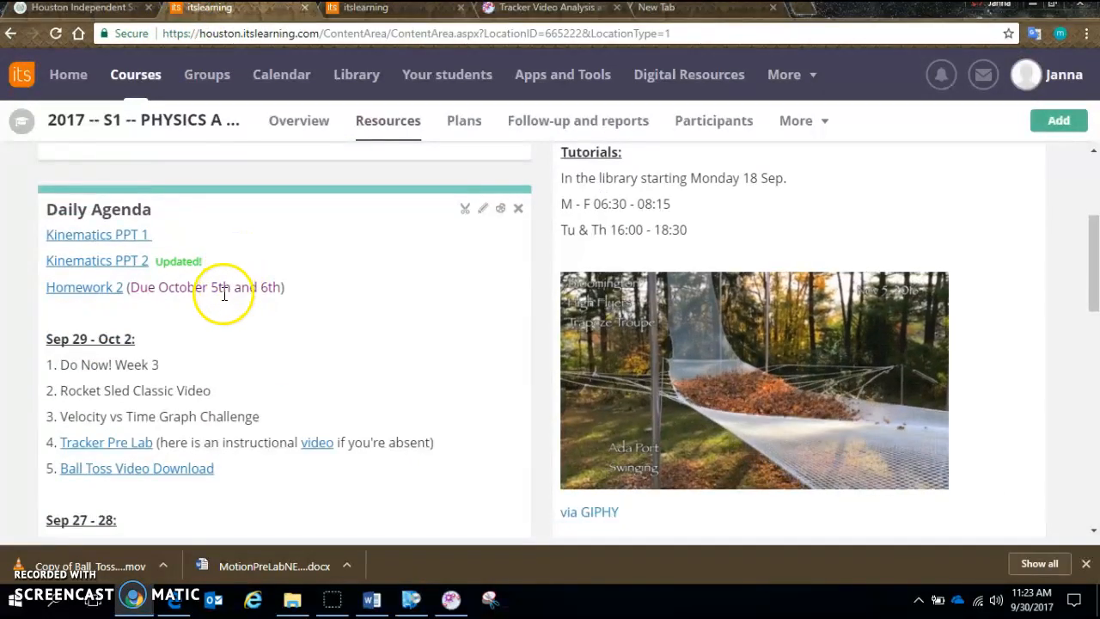
{"action": "scroll", "coordinate": [206, 318], "scroll_direction": "down", "scroll_amount": 1}
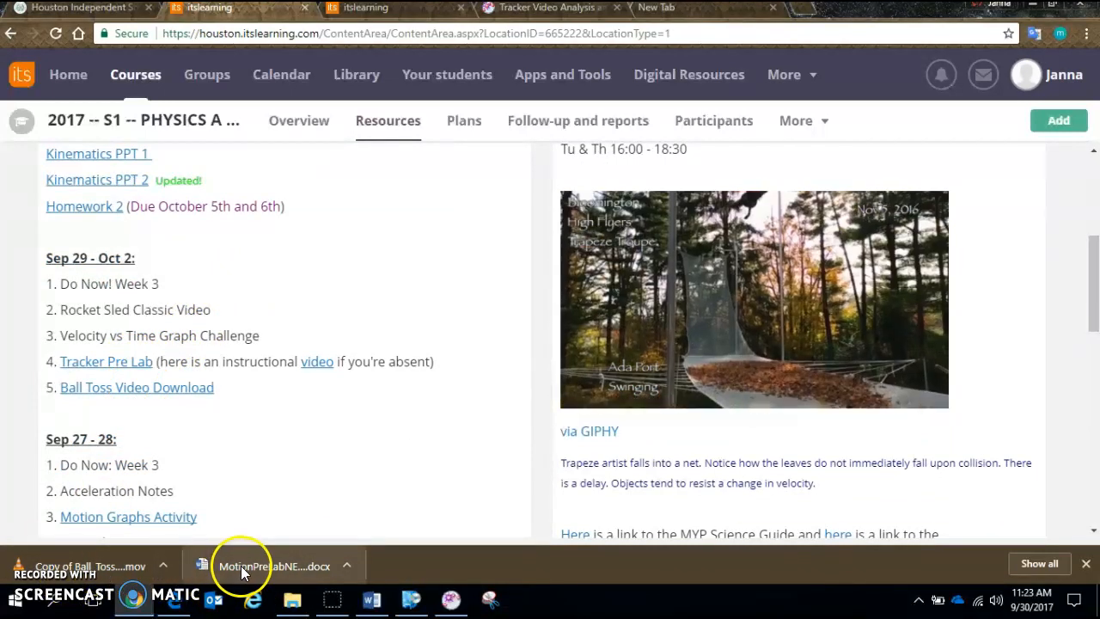
Switch to the MotionPreLabNEW document in Word and highlight question 1 about the x vs t graph.
{"action": "left_click", "coordinate": [450, 602]}
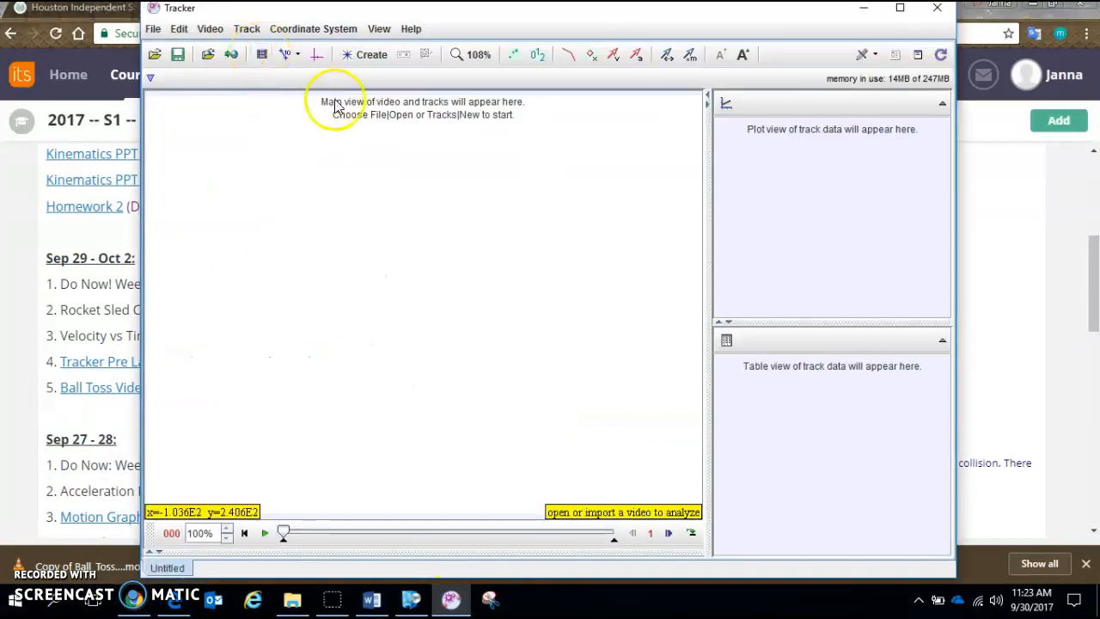
{"action": "left_click", "coordinate": [372, 599]}
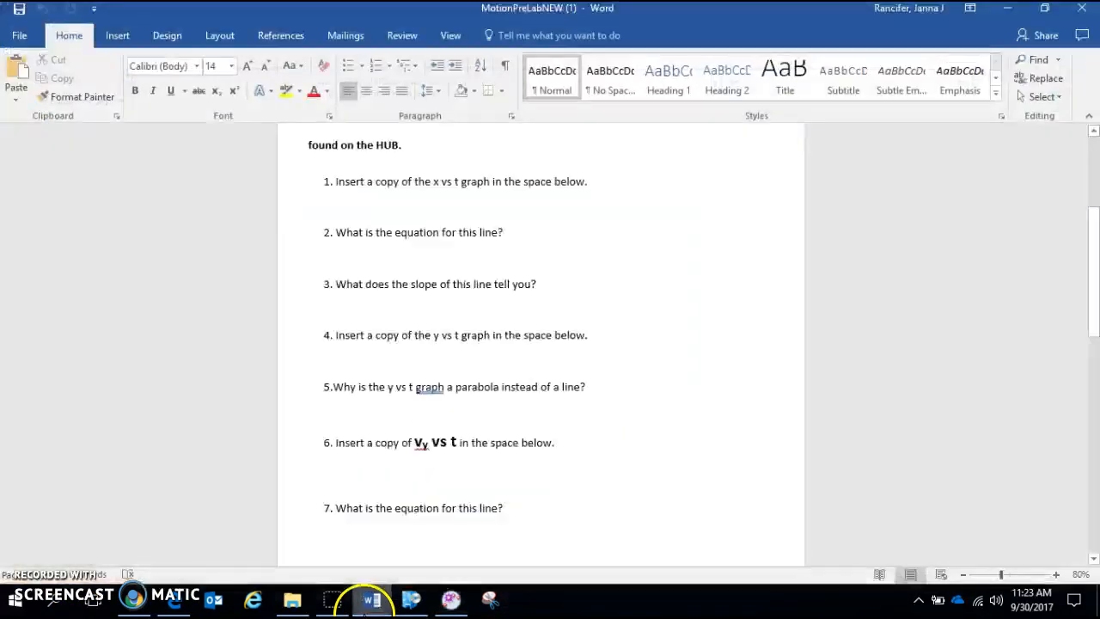
{"action": "scroll", "coordinate": [378, 284], "scroll_direction": "up", "scroll_amount": 3}
{"action": "scroll", "coordinate": [385, 306], "scroll_direction": "up", "scroll_amount": 1}
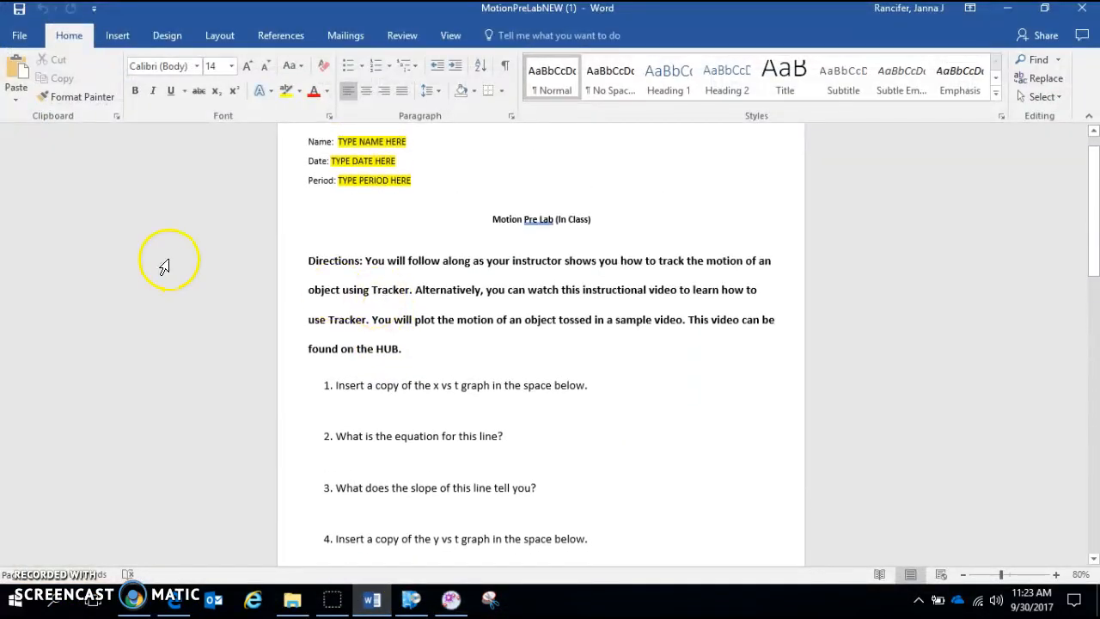
{"action": "left_click_drag", "start_coordinate": [336, 386], "coordinate": [575, 405]}
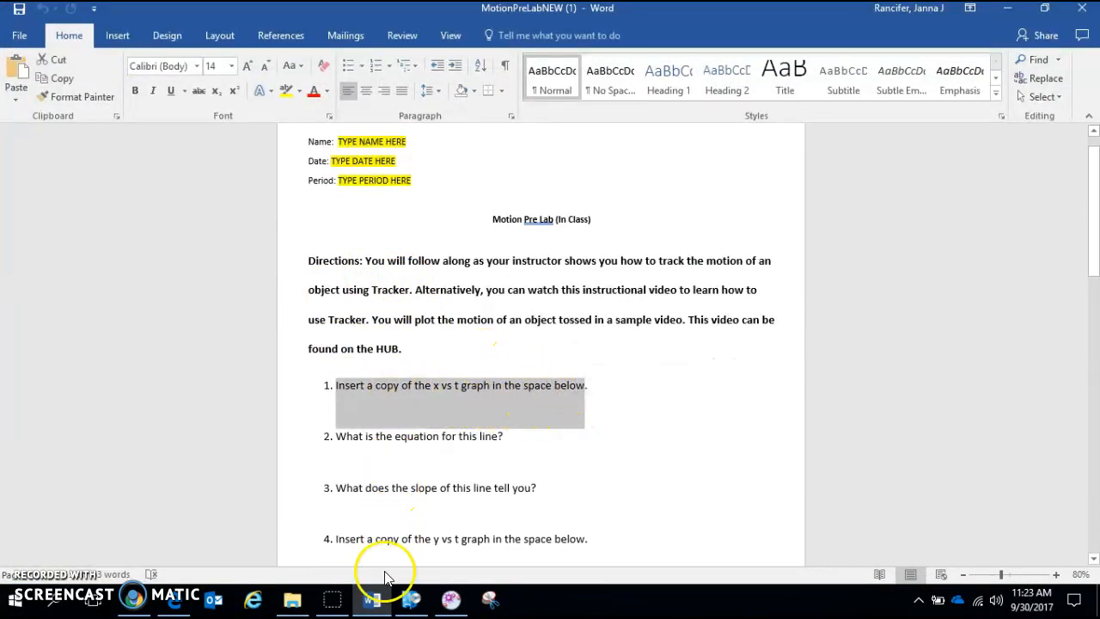
Switch to Tracker, maximize its window and open the video Copy of Ball_Toss_12.mov from the Google Drive folder.
{"action": "left_click", "coordinate": [453, 602]}
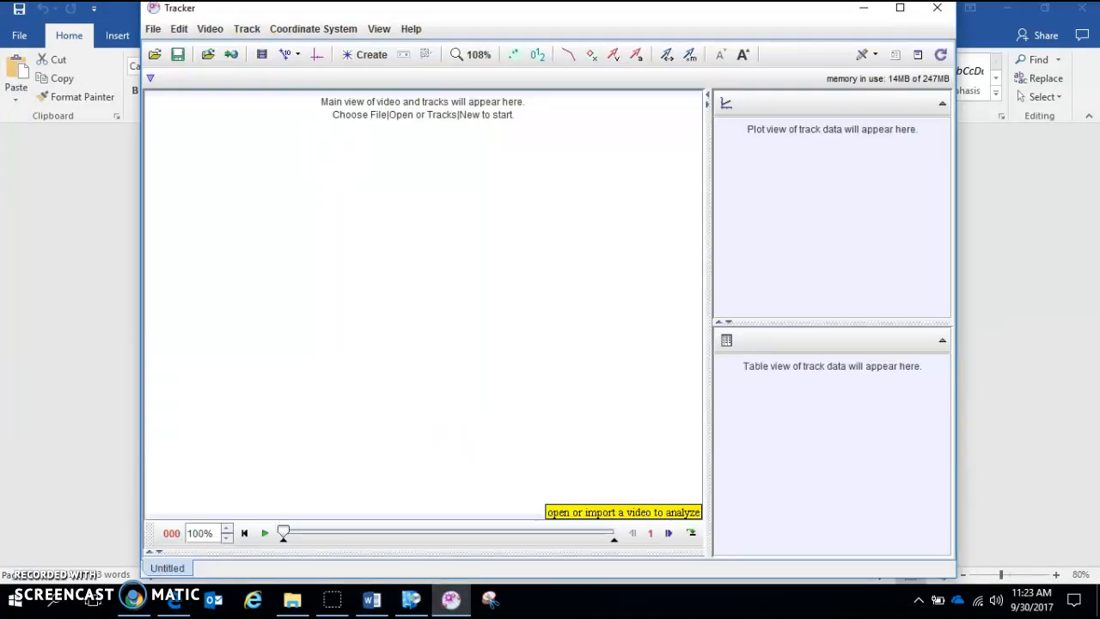
{"action": "left_click", "coordinate": [900, 8]}
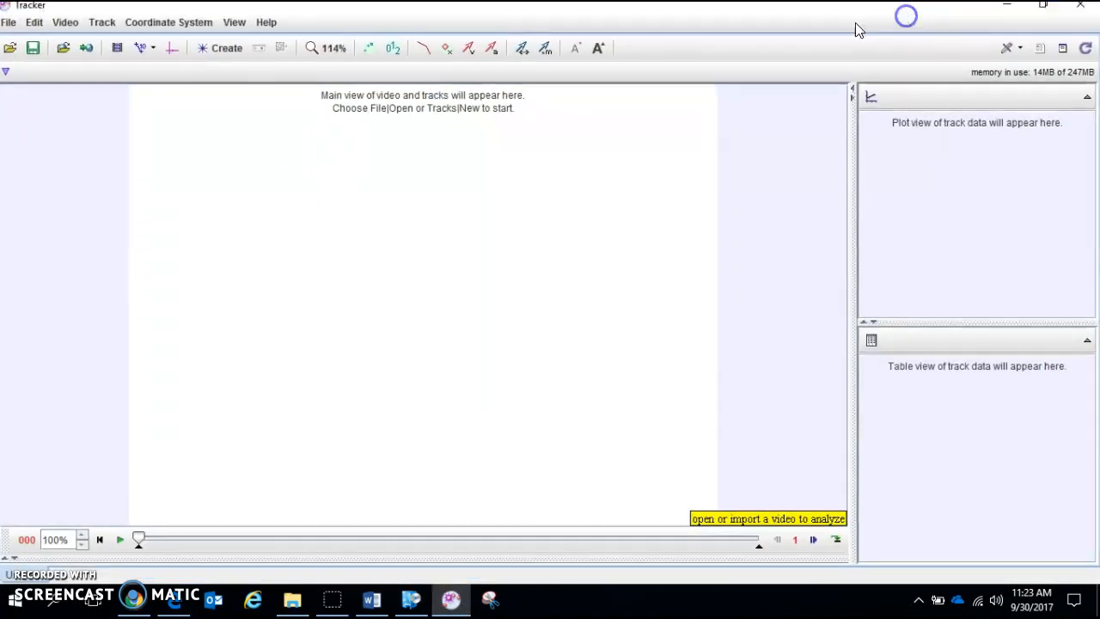
{"action": "left_click", "coordinate": [11, 46]}
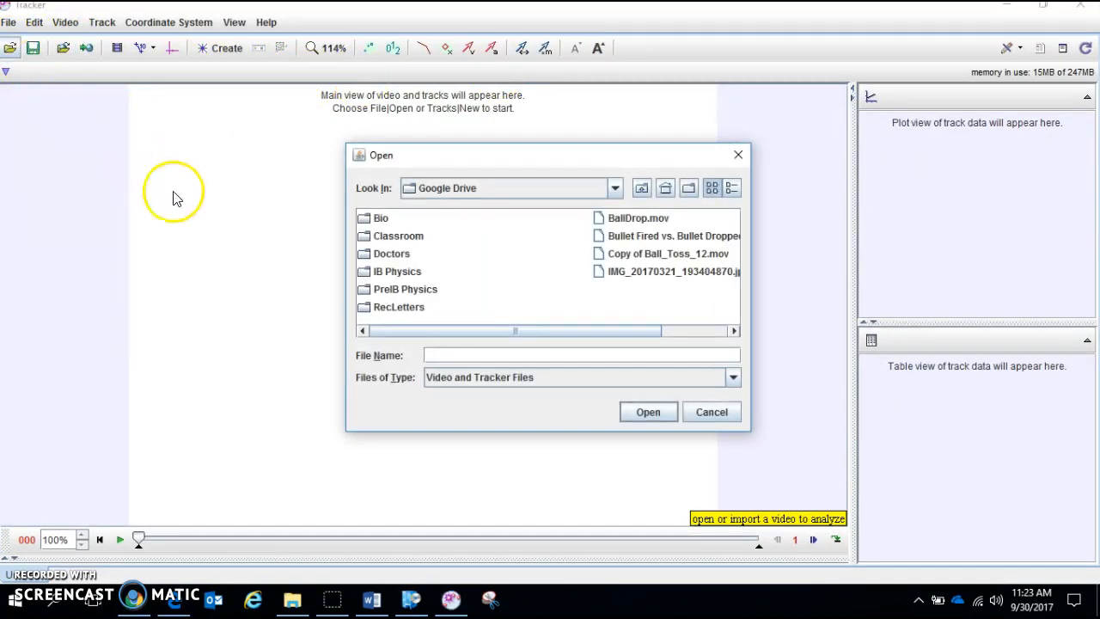
{"action": "left_click", "coordinate": [632, 256]}
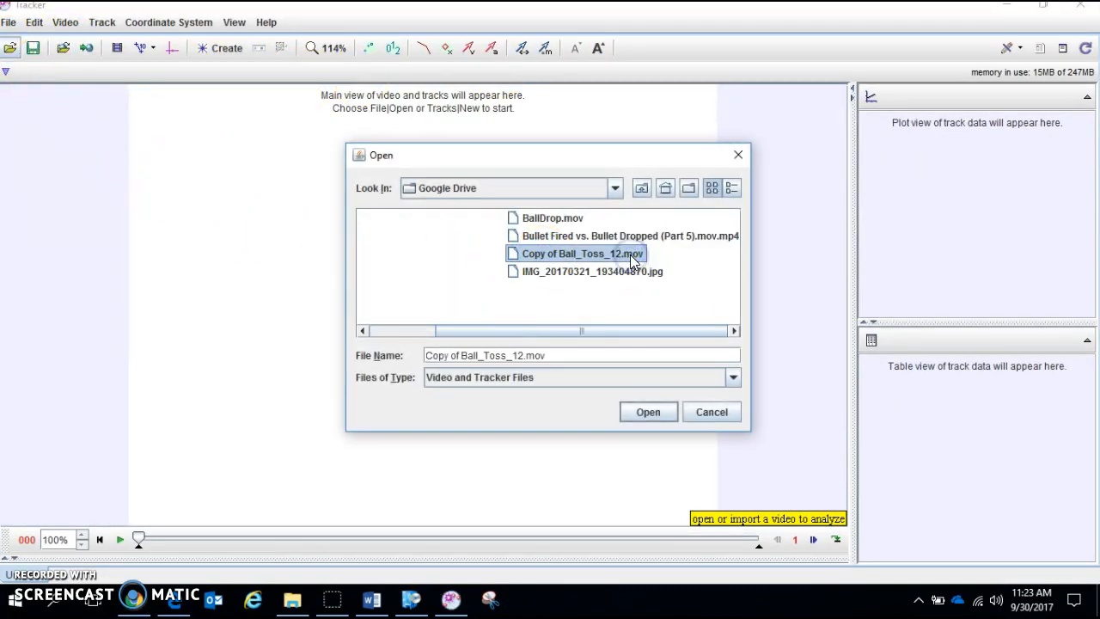
{"action": "left_click", "coordinate": [649, 413]}
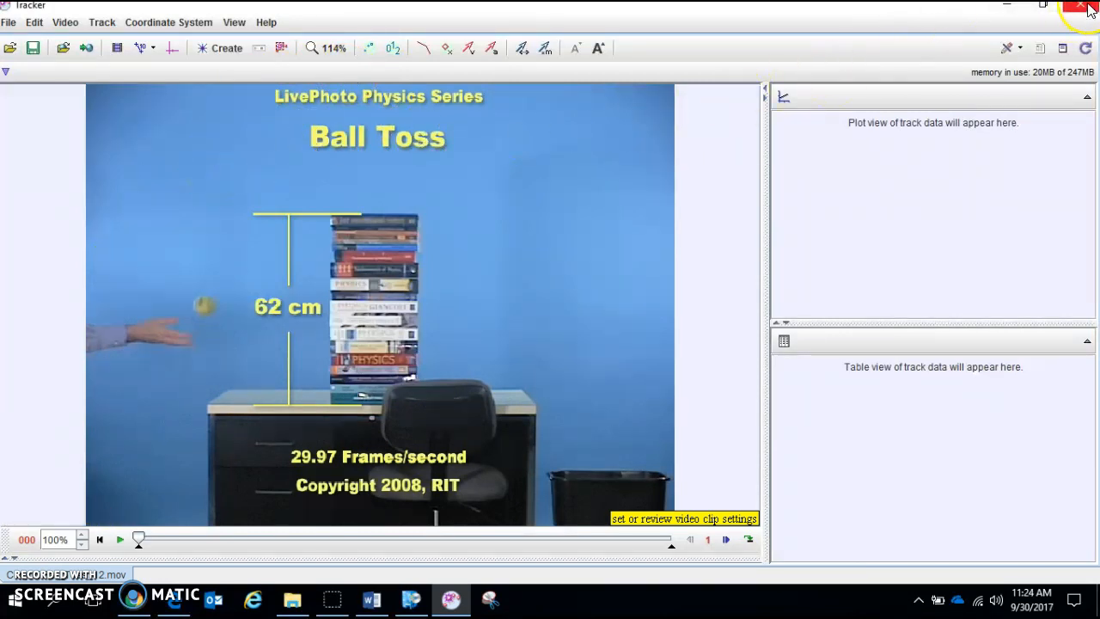
Check the Ball Toss Video Download link on the itslearning page in Chrome and return to Tracker.
{"action": "left_click", "coordinate": [12, 606]}
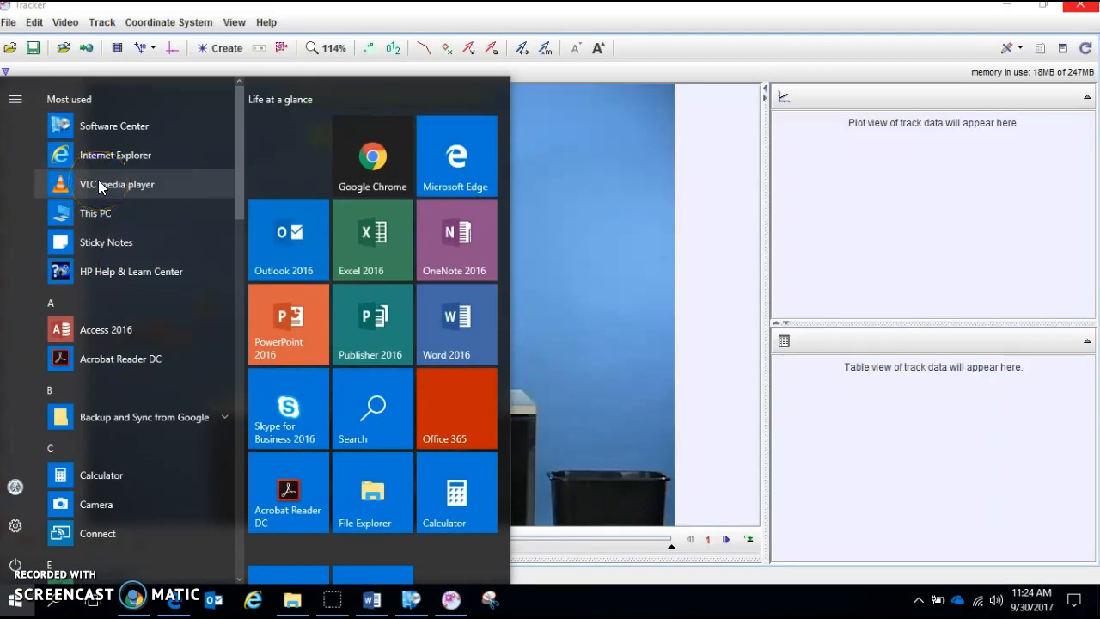
{"action": "left_click", "coordinate": [110, 162]}
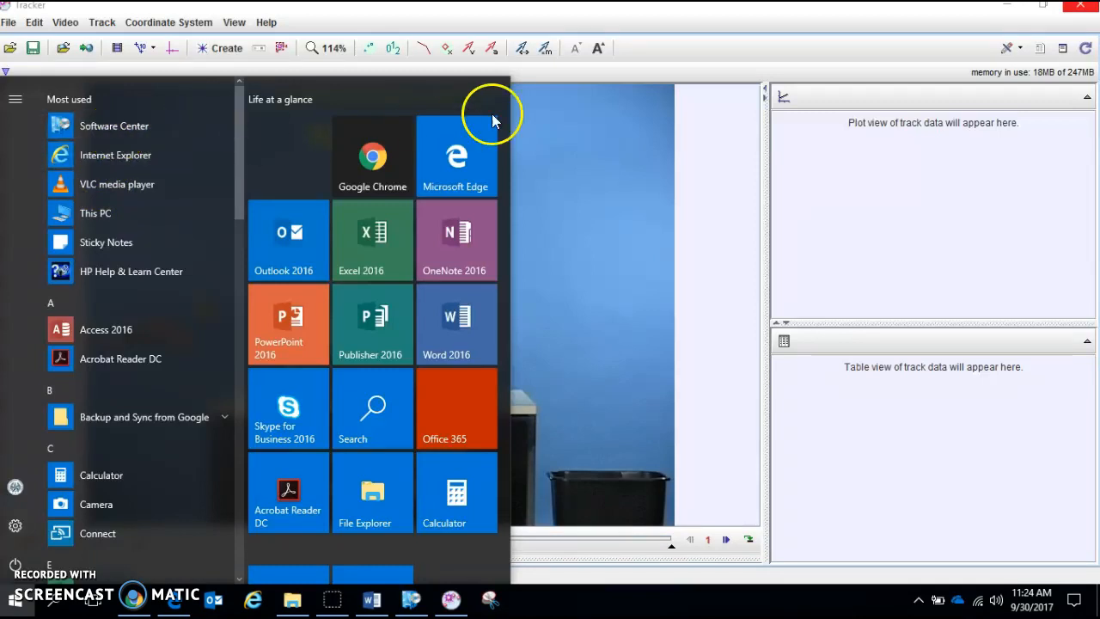
{"action": "left_click", "coordinate": [713, 129]}
{"action": "left_click", "coordinate": [138, 602]}
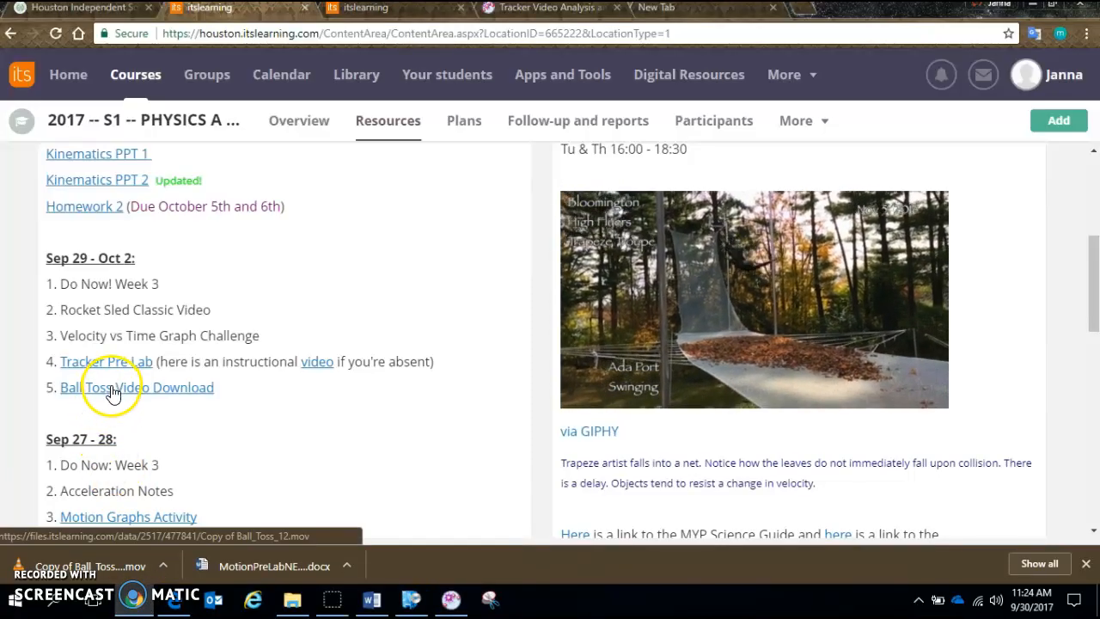
{"action": "left_click", "coordinate": [448, 602]}
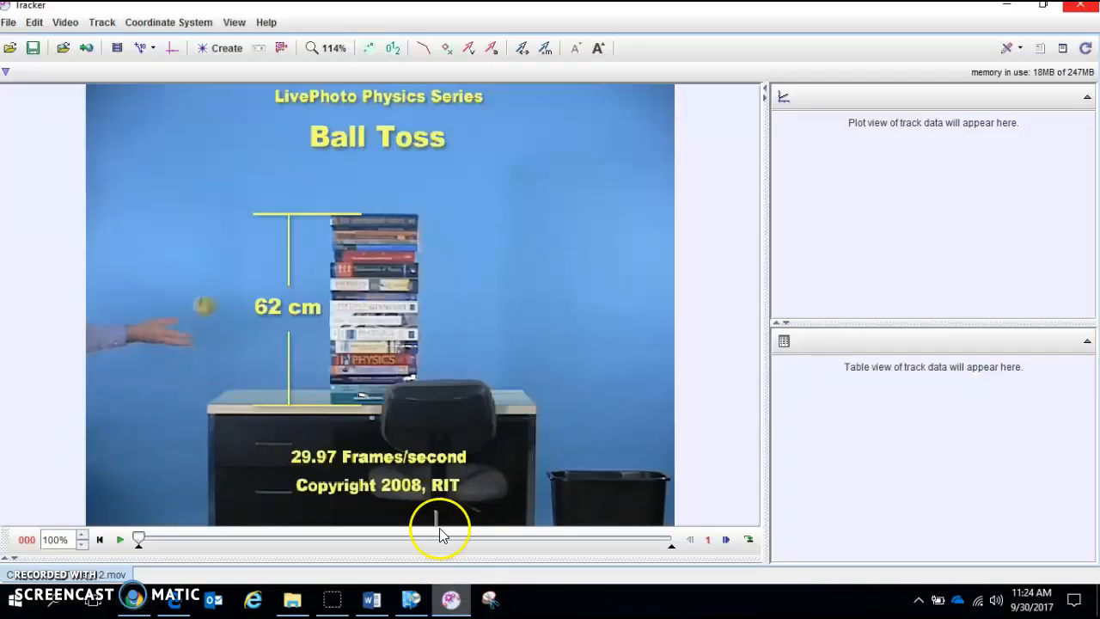
{"action": "left_click", "coordinate": [16, 50]}
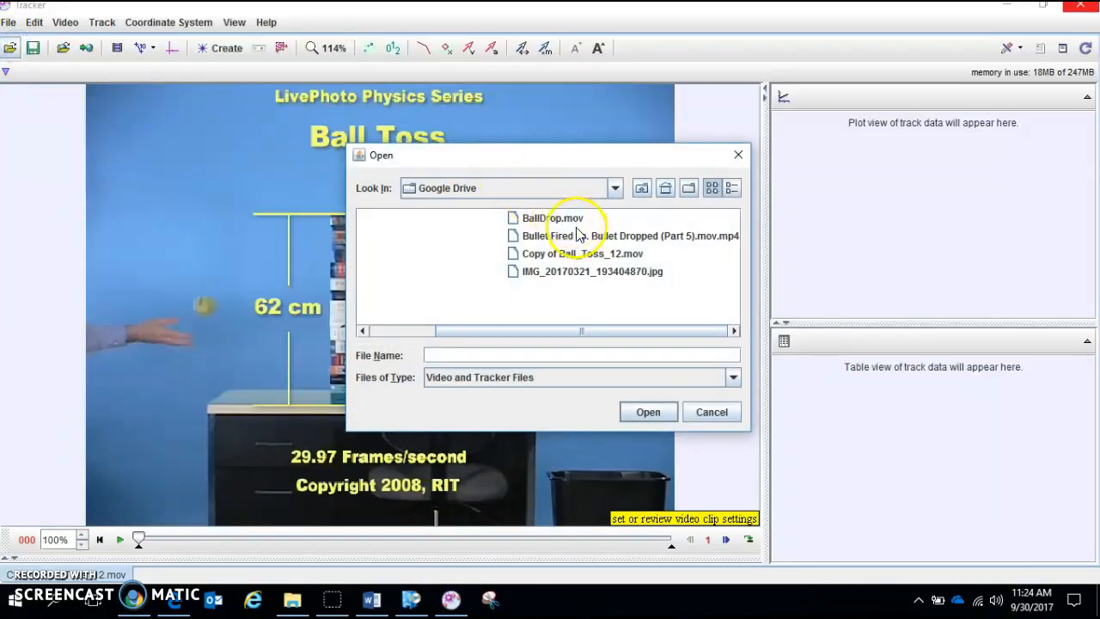
{"action": "left_click", "coordinate": [575, 255]}
{"action": "left_click", "coordinate": [713, 413]}
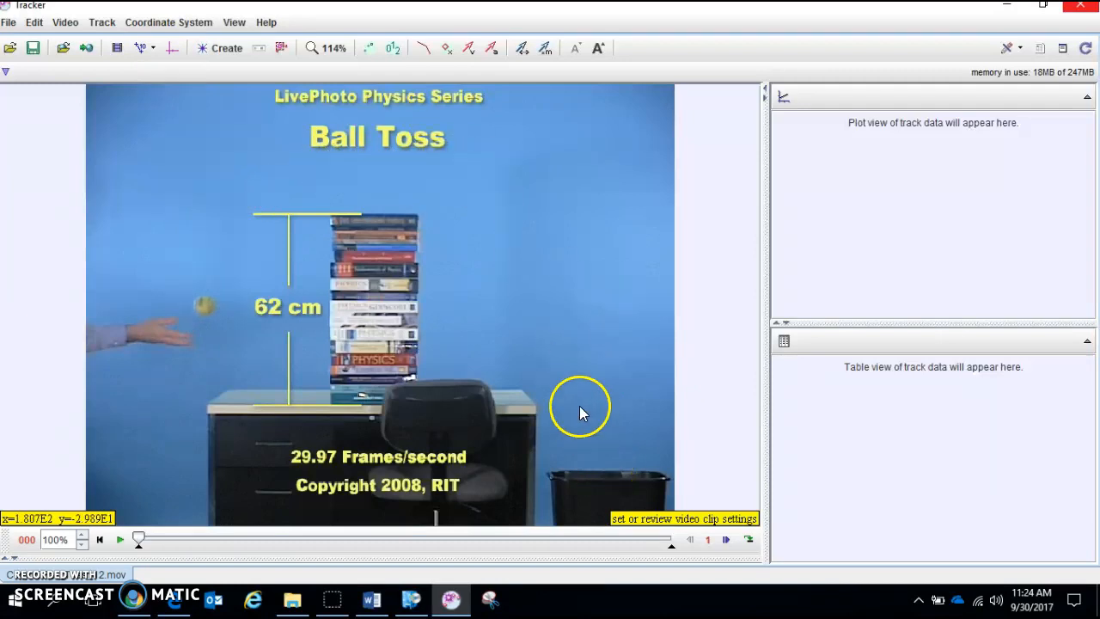
Show the coordinate axes, move their origin onto the ball at about pixel x 128, y 243, and hide the axes.
{"action": "left_click", "coordinate": [172, 48]}
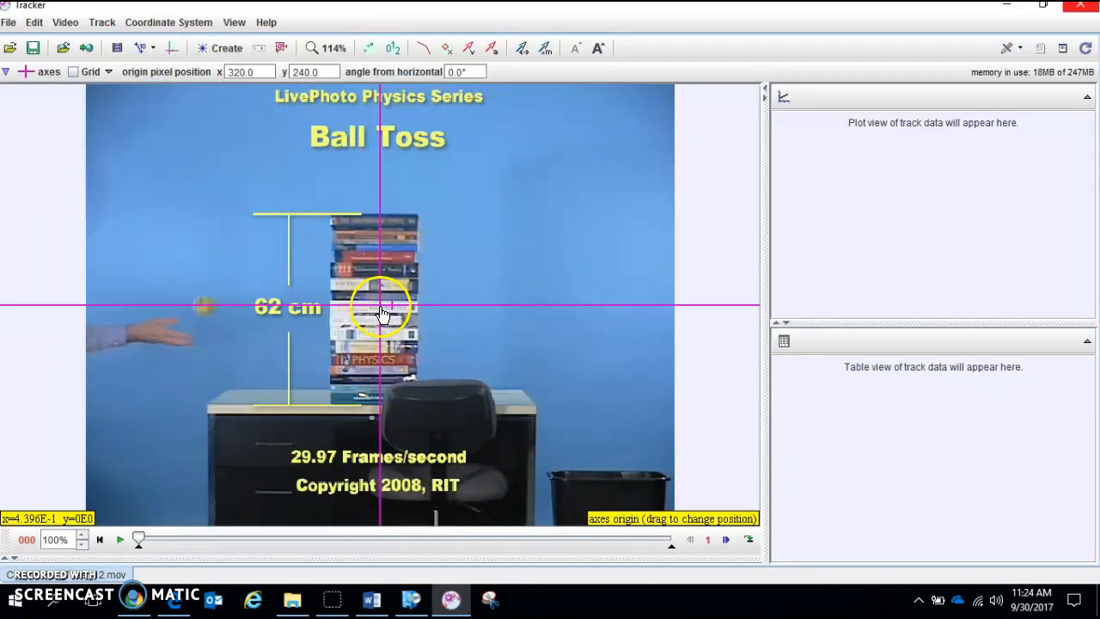
{"action": "left_click_drag", "start_coordinate": [382, 311], "coordinate": [204, 315]}
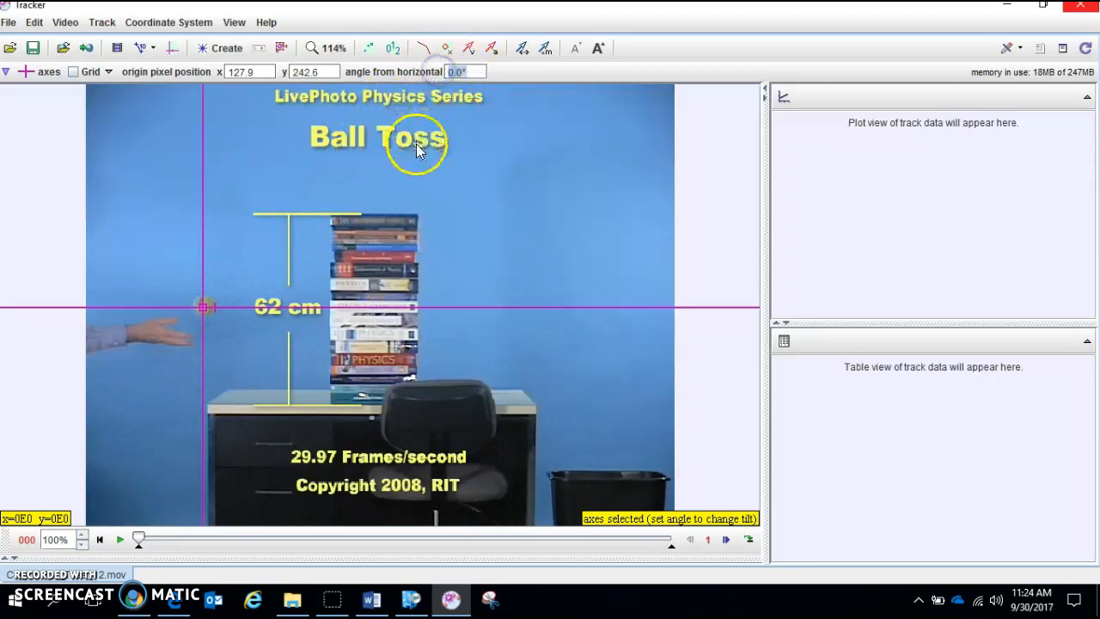
{"action": "left_click", "coordinate": [284, 168]}
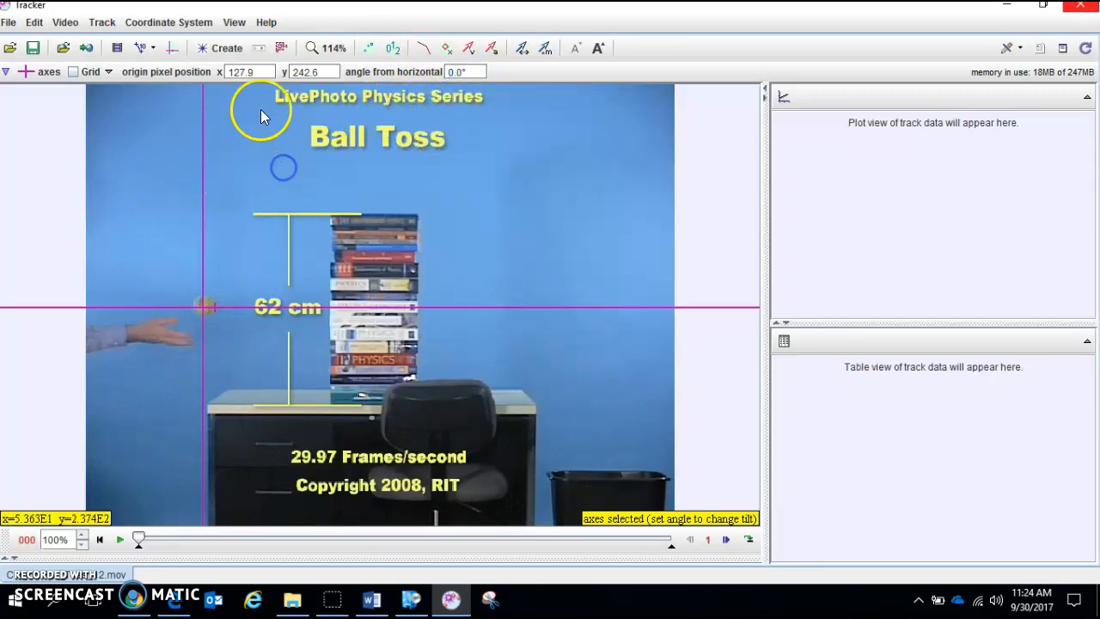
{"action": "left_click", "coordinate": [171, 52]}
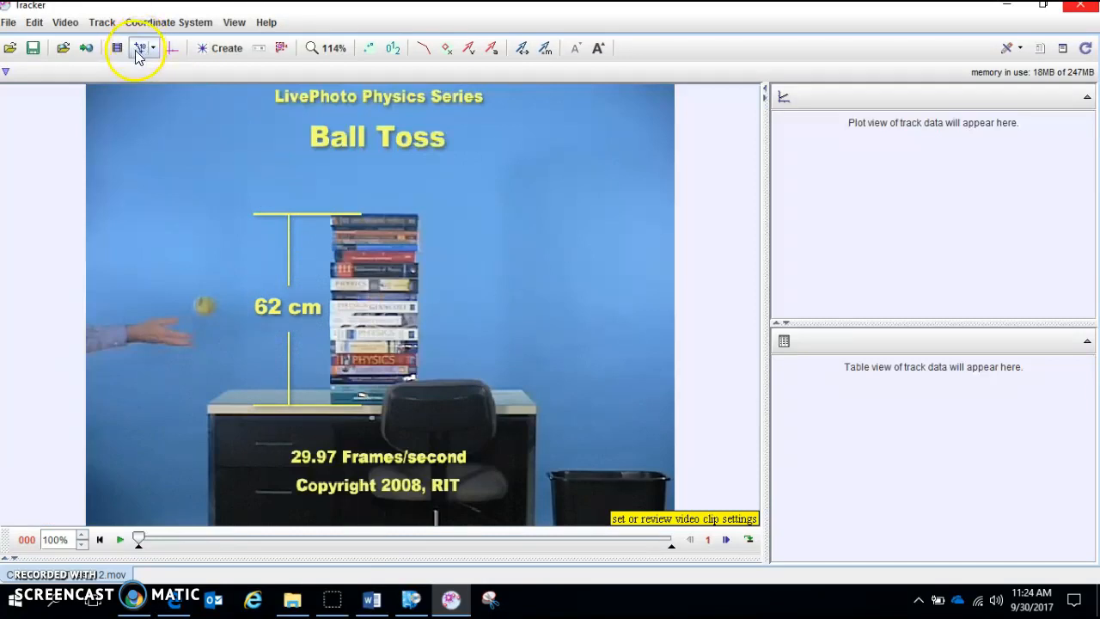
Add a calibration stick and align its ends with the ends of the vertical 62 cm marker beside the books.
{"action": "mouse_move", "coordinate": [143, 73]}
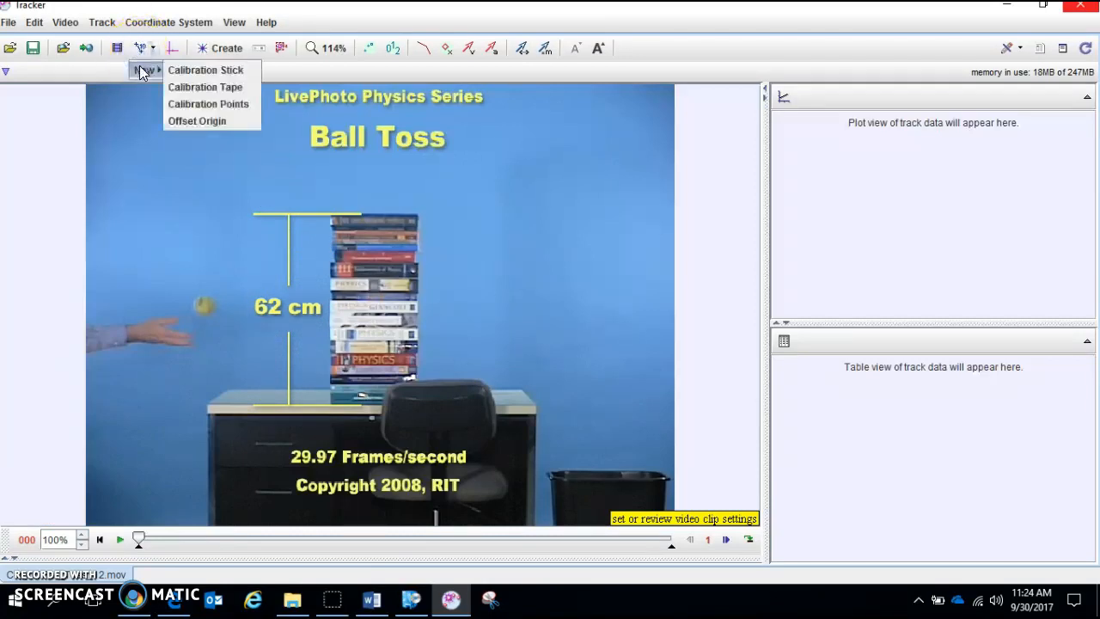
{"action": "left_click", "coordinate": [194, 72]}
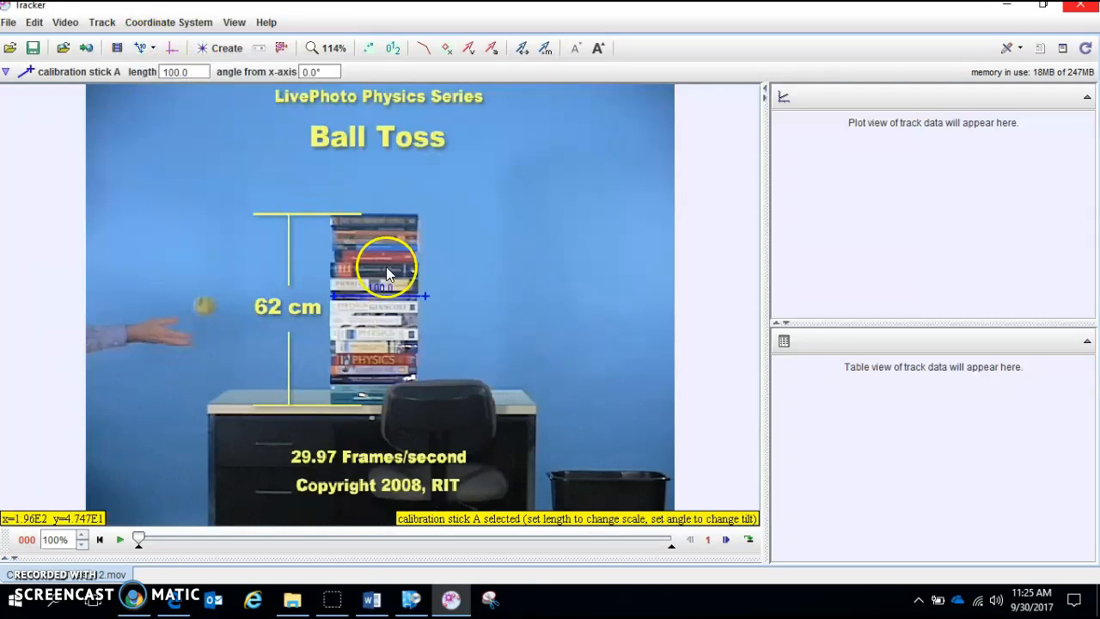
{"action": "left_click_drag", "start_coordinate": [404, 262], "coordinate": [292, 404]}
{"action": "left_click_drag", "start_coordinate": [338, 297], "coordinate": [292, 221]}
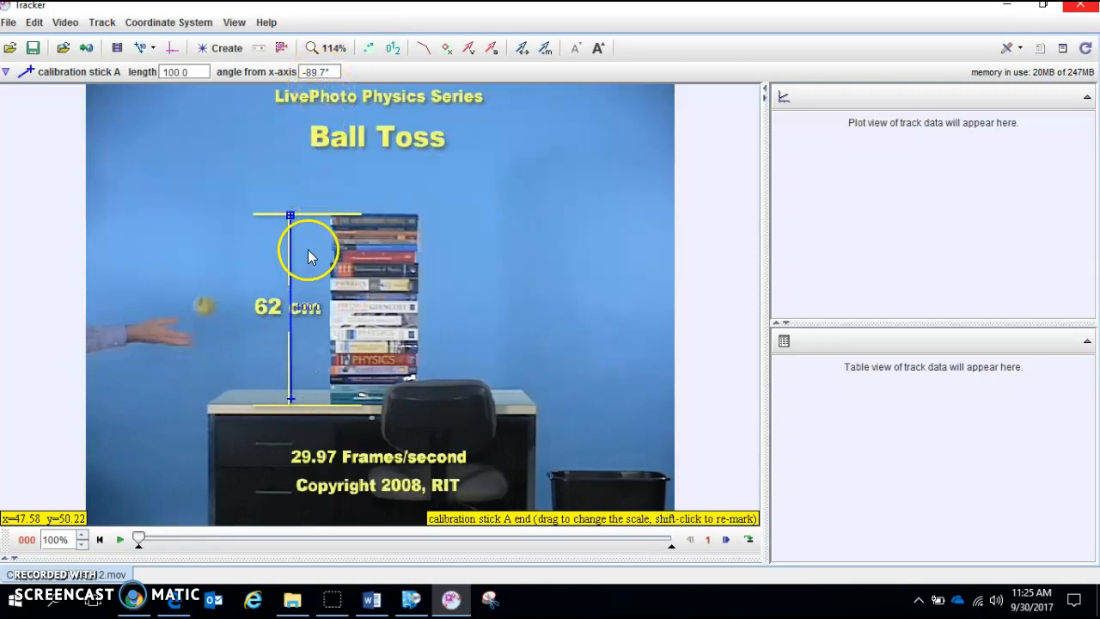
{"action": "mouse_move", "coordinate": [293, 222]}
{"action": "left_mouse_down"}
{"action": "mouse_move", "coordinate": [257, 270]}
{"action": "mouse_move", "coordinate": [241, 403]}
{"action": "mouse_move", "coordinate": [295, 290]}
{"action": "mouse_move", "coordinate": [287, 216]}
{"action": "left_mouse_up"}
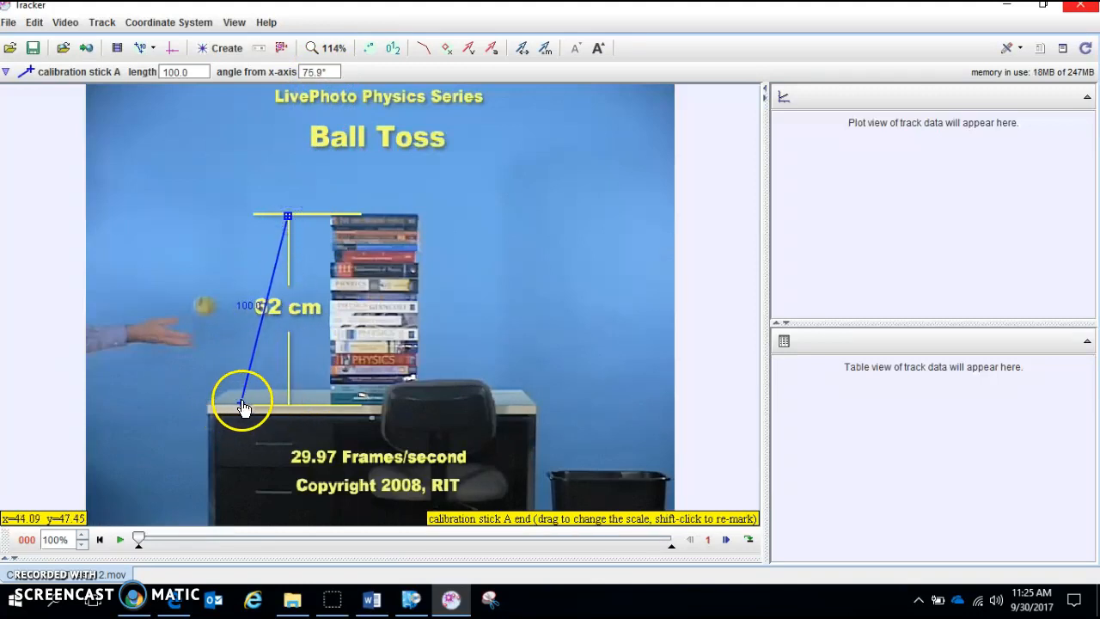
{"action": "left_click_drag", "start_coordinate": [240, 407], "coordinate": [289, 408]}
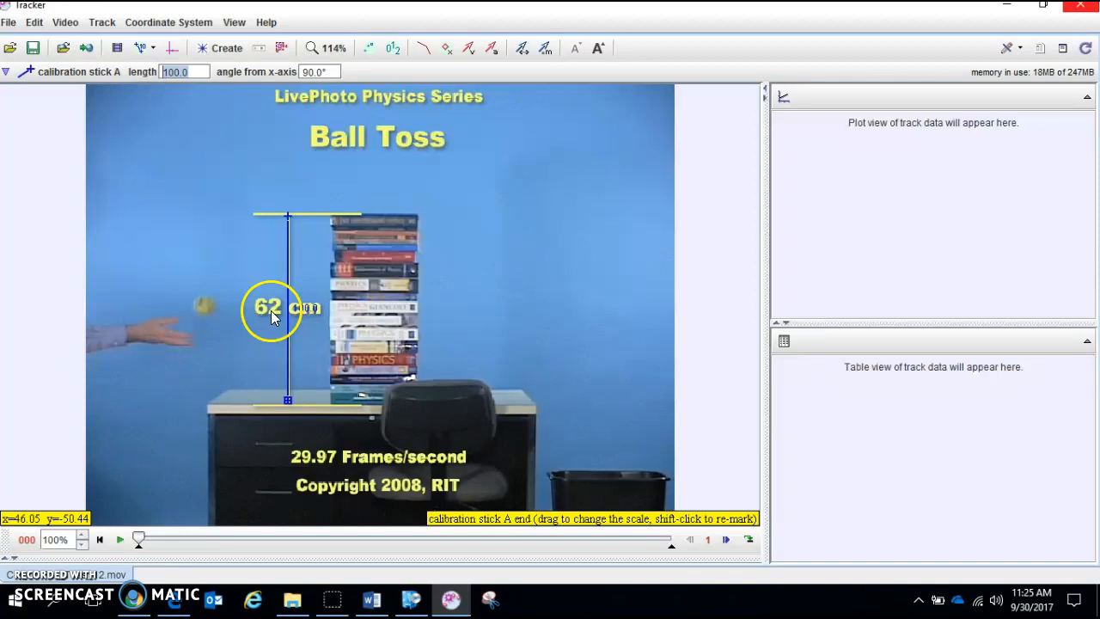
Set the calibration stick's length to 0.62.
{"action": "type", "text": "0.6"}
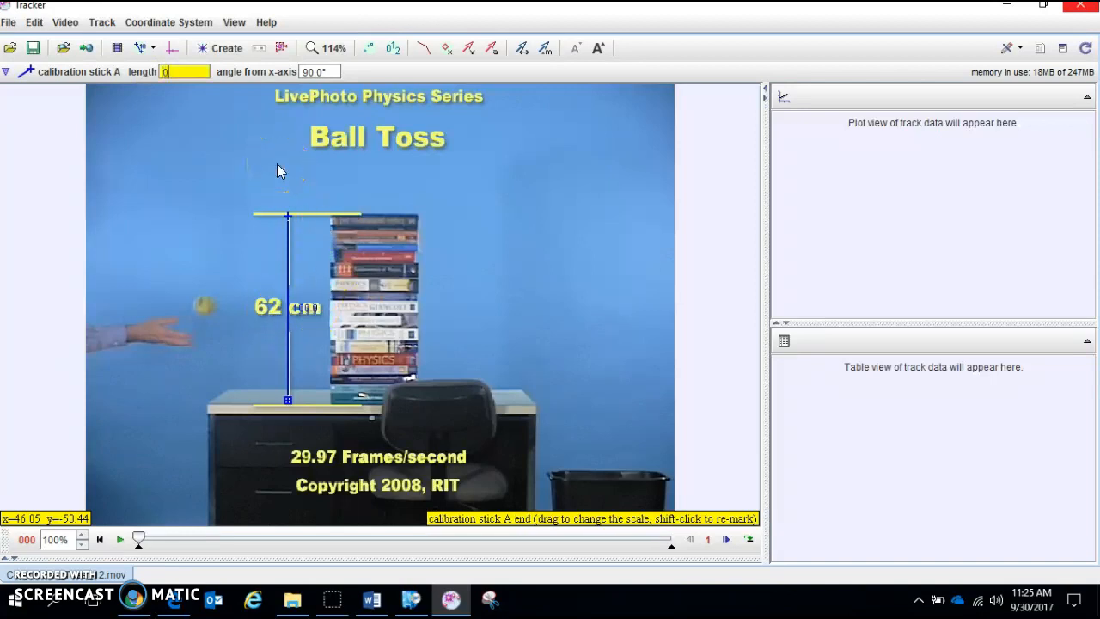
{"action": "type", "text": "2"}
{"action": "key", "text": "Return"}
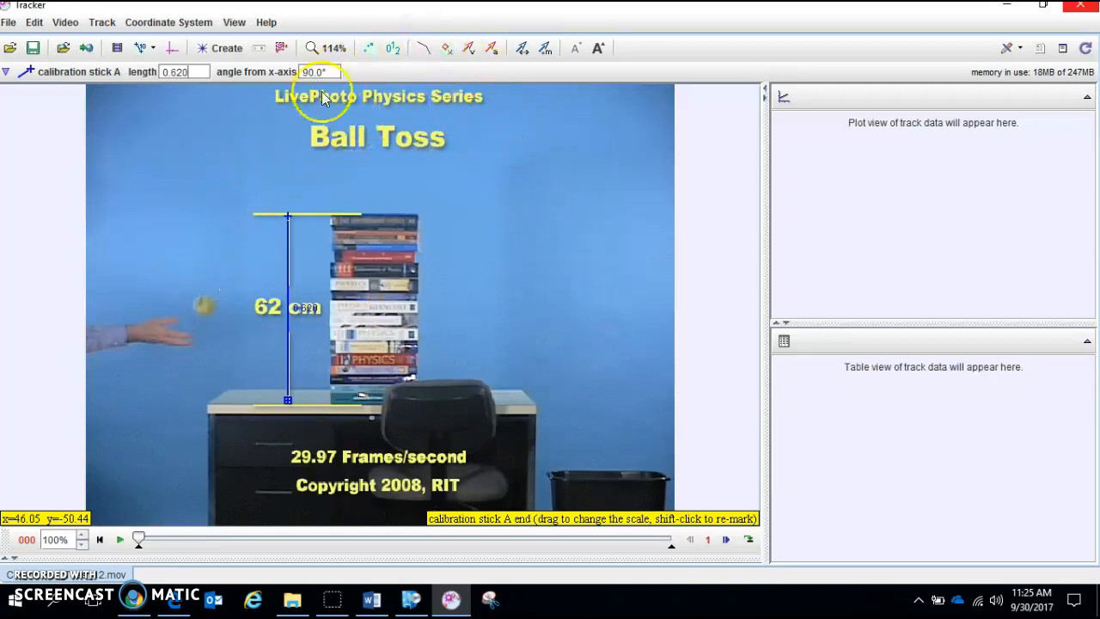
Create a point mass track and move the Track Control window slightly within the video's upper corner.
{"action": "left_click", "coordinate": [225, 49]}
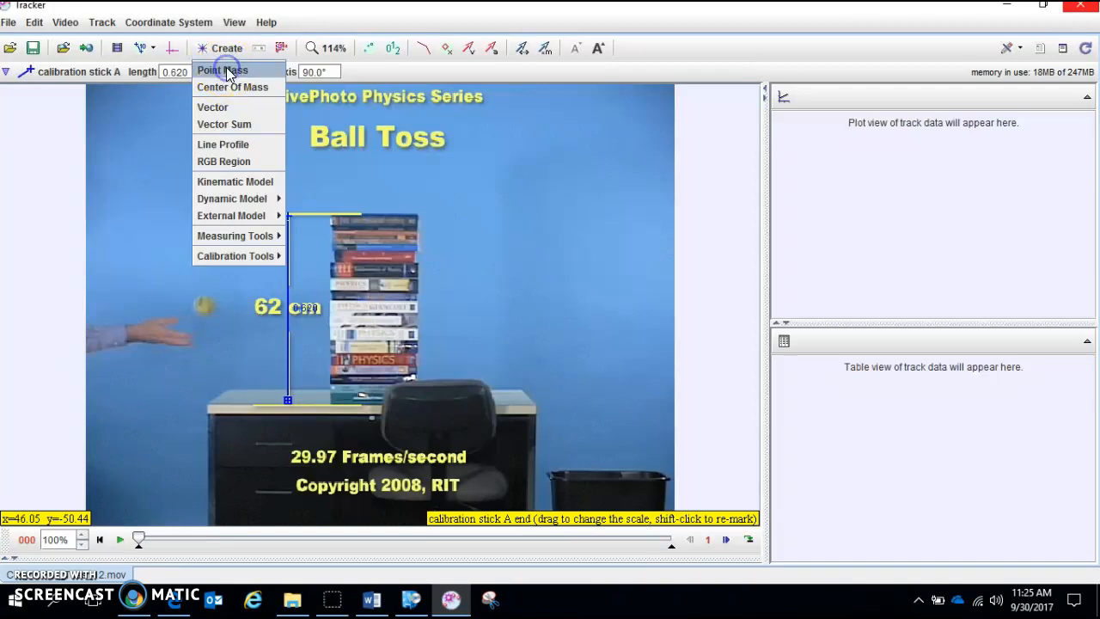
{"action": "left_click", "coordinate": [226, 70]}
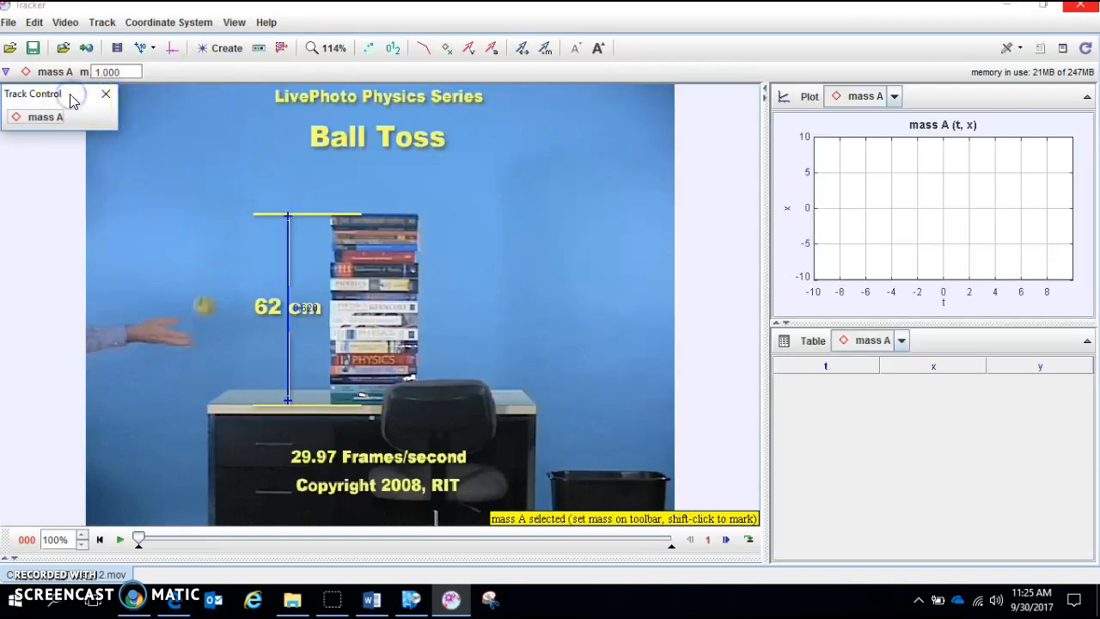
{"action": "mouse_move", "coordinate": [71, 98]}
{"action": "left_mouse_down"}
{"action": "mouse_move", "coordinate": [125, 113]}
{"action": "mouse_move", "coordinate": [75, 105]}
{"action": "mouse_move", "coordinate": [83, 101]}
{"action": "left_mouse_up"}
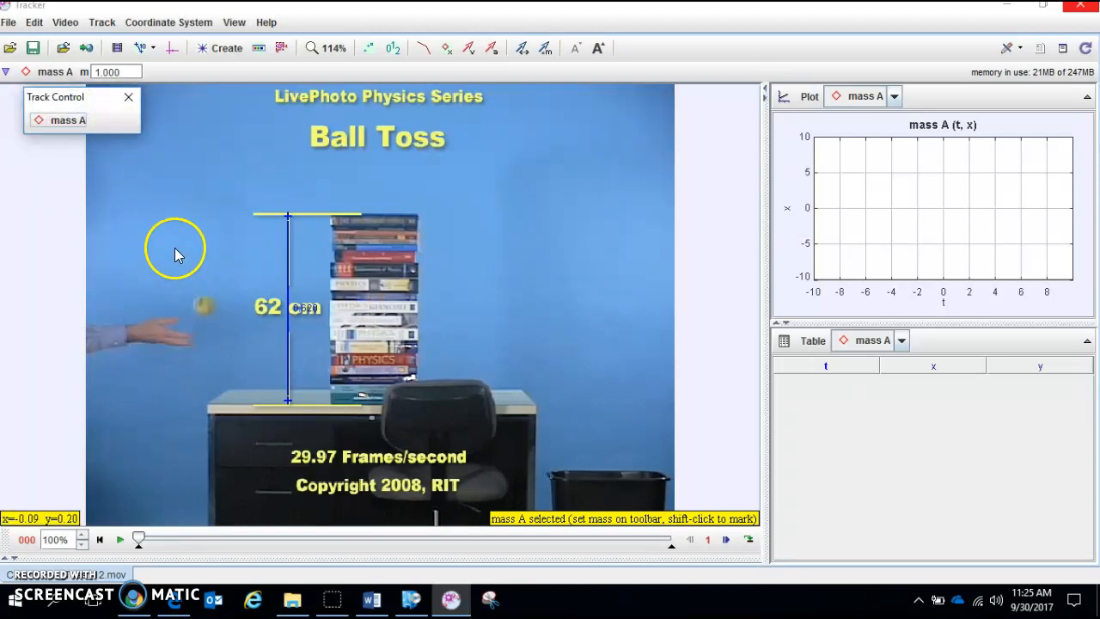
{"action": "left_click", "coordinate": [181, 241]}
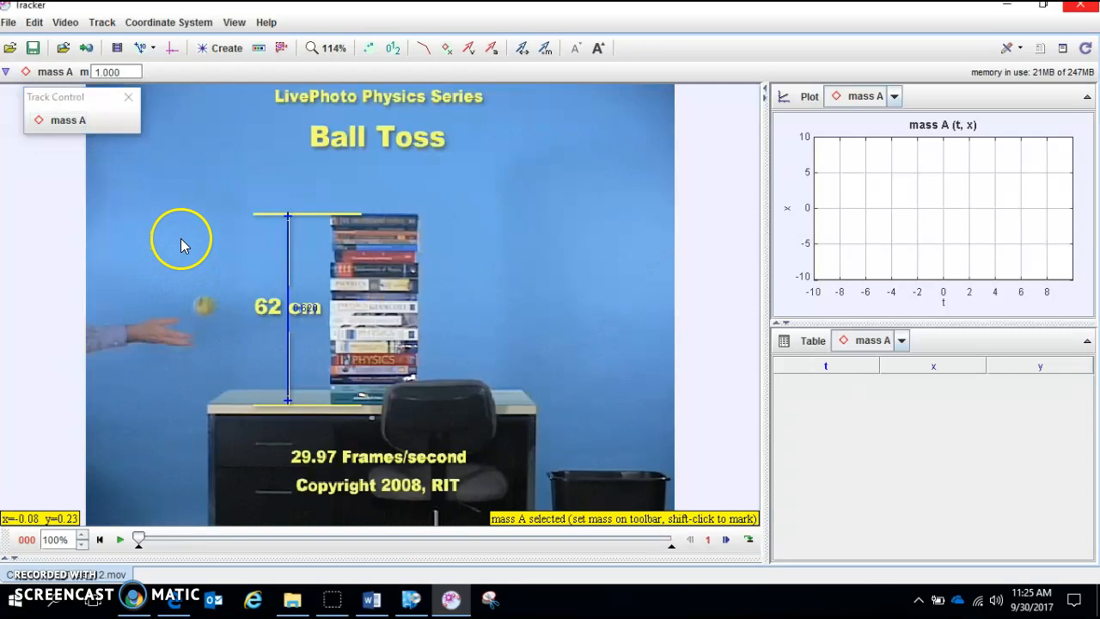
Mark the ball's position for mass A in every video frame from 0 through 23.
{"action": "left_click", "coordinate": [202, 306]}
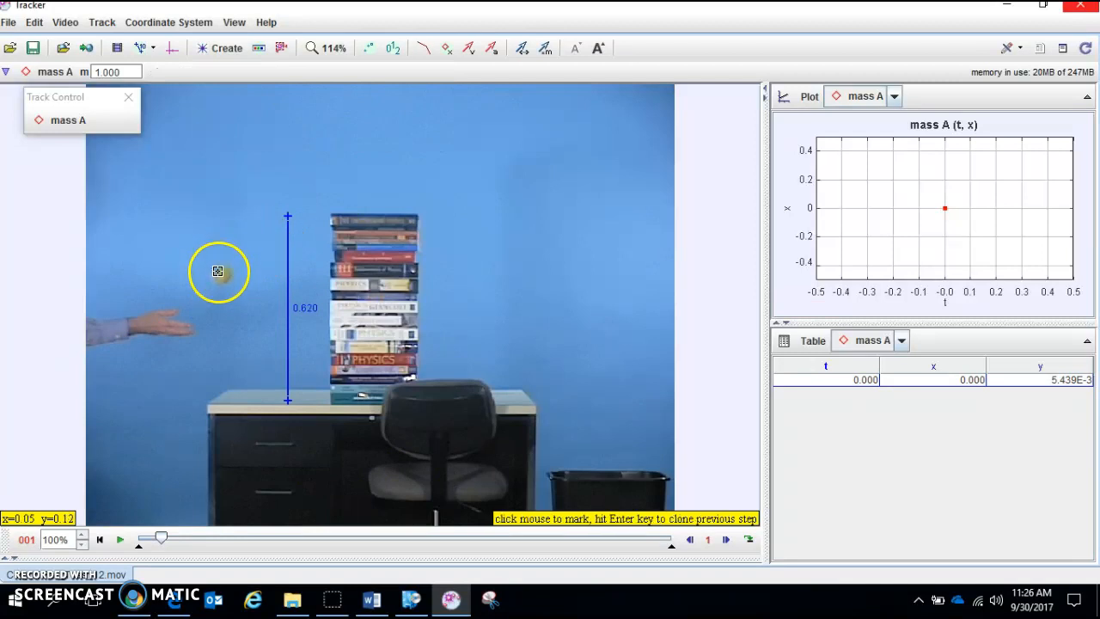
{"action": "left_click", "coordinate": [222, 272]}
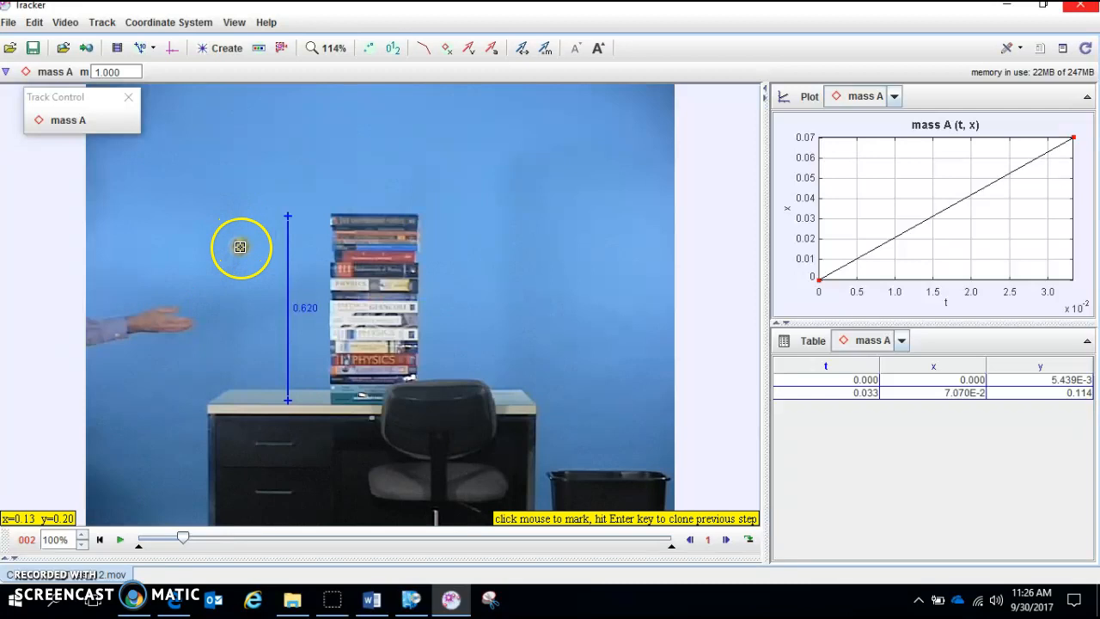
{"action": "left_click", "coordinate": [240, 247]}
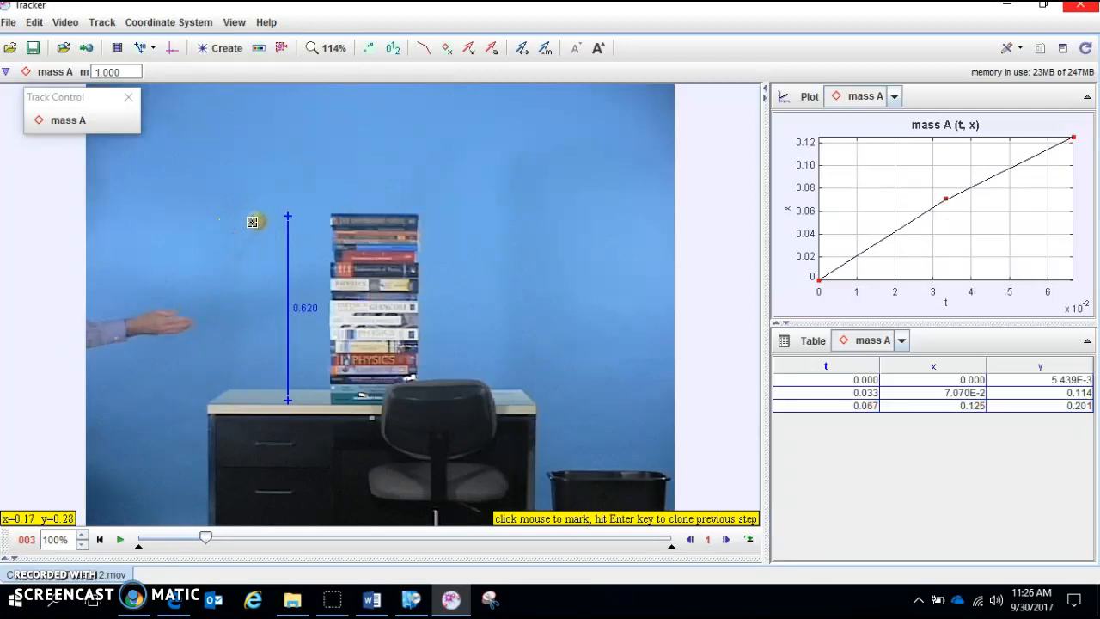
{"action": "left_click", "coordinate": [257, 223]}
{"action": "left_click", "coordinate": [274, 201]}
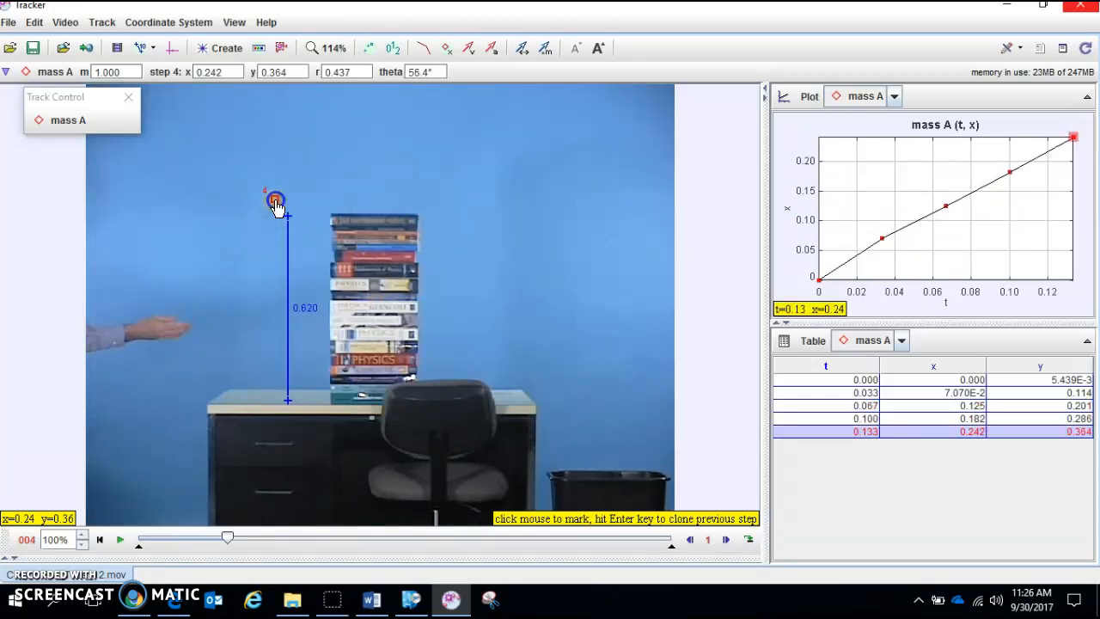
{"action": "key", "text": "shift"}
{"action": "left_click", "coordinate": [292, 181], "text": "shift"}
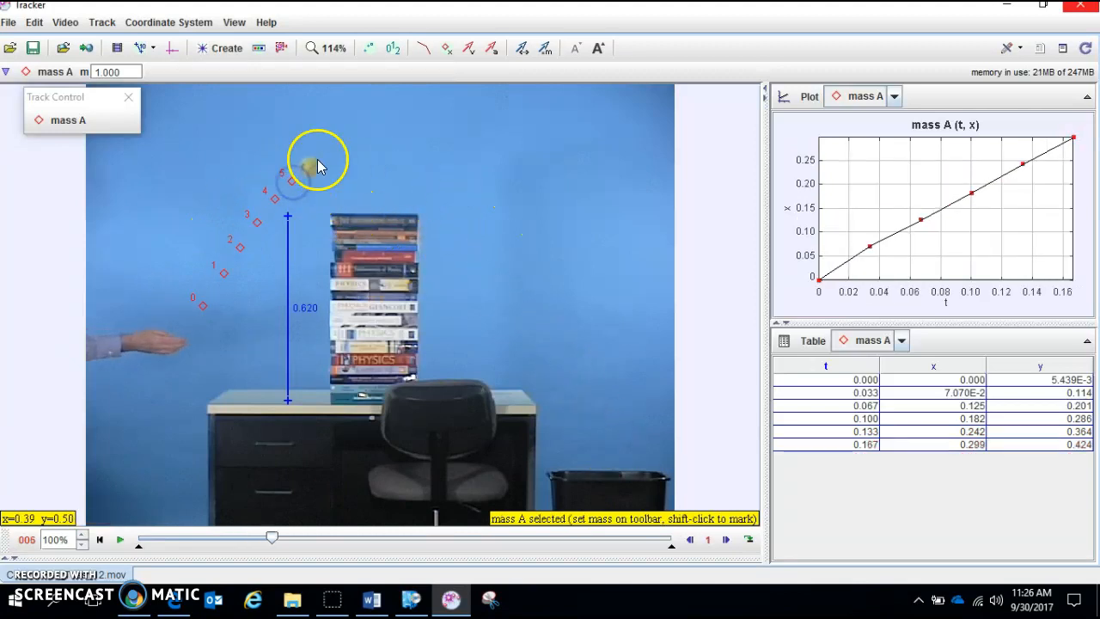
{"action": "left_click", "coordinate": [310, 164], "text": "shift"}
{"action": "key", "text": "shift"}
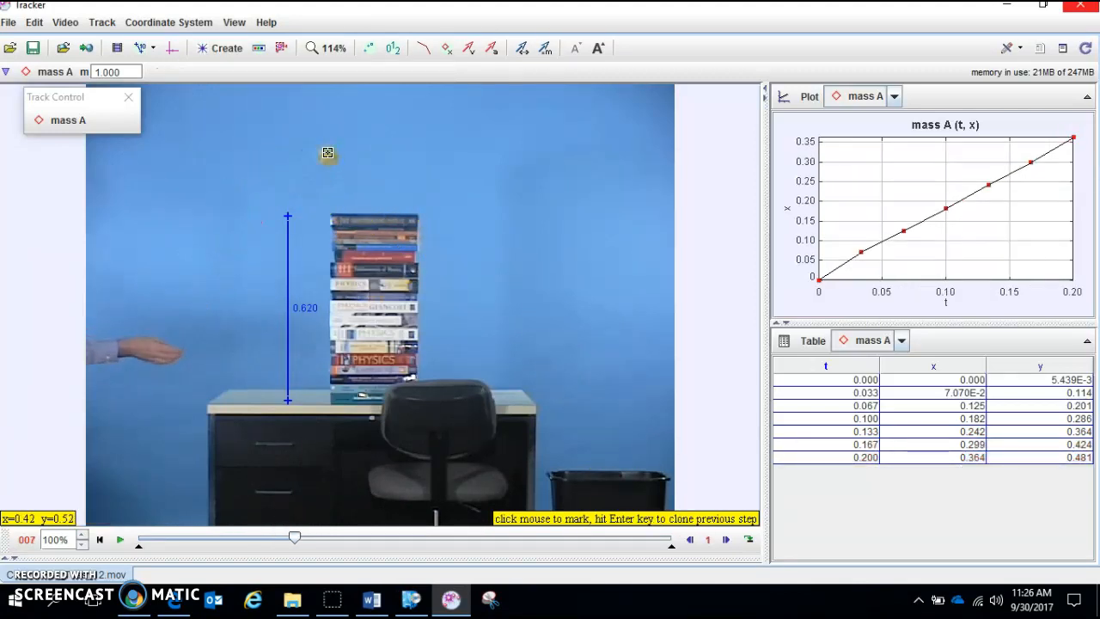
{"action": "left_click", "coordinate": [327, 153], "text": "shift"}
{"action": "left_click", "coordinate": [343, 147], "text": "shift"}
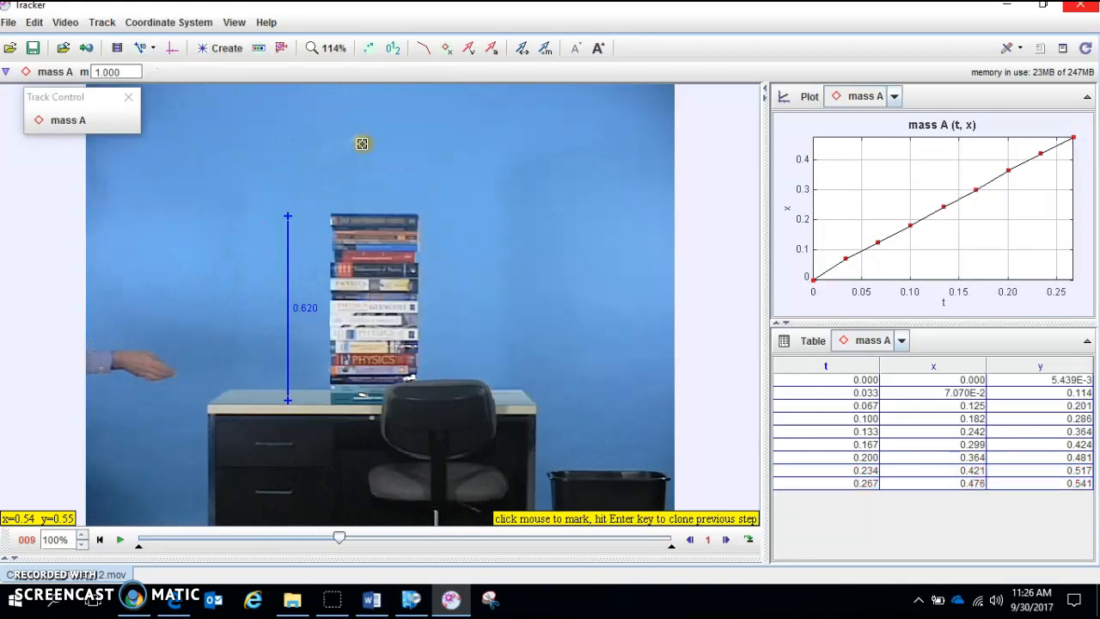
{"action": "left_click", "coordinate": [365, 144], "text": "shift"}
{"action": "left_click", "coordinate": [382, 142], "text": "shift"}
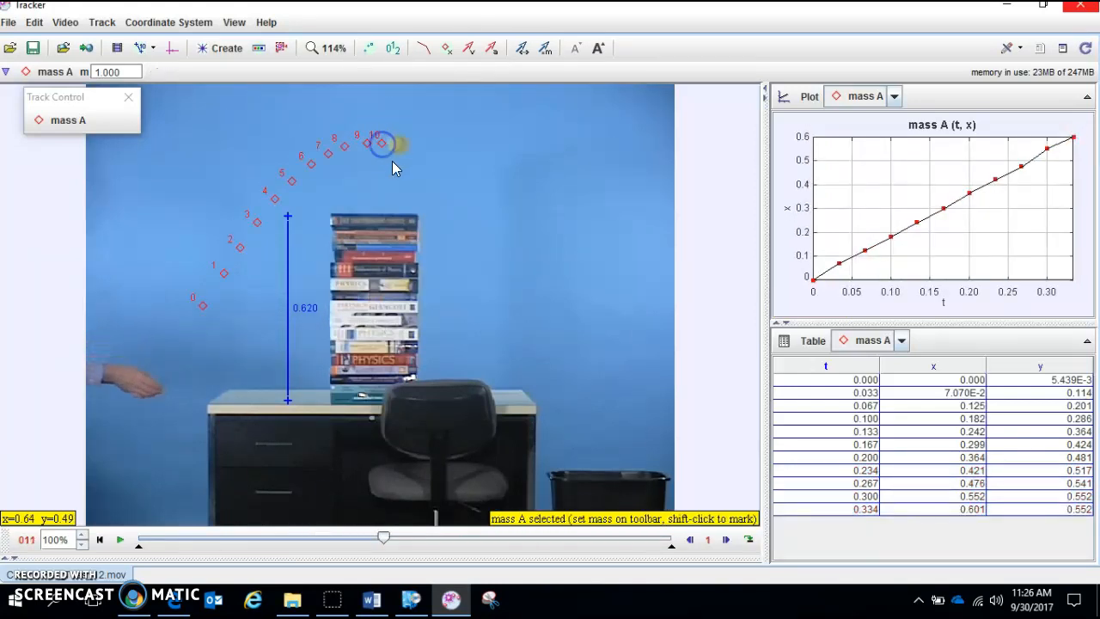
{"action": "left_click", "coordinate": [397, 141], "text": "shift"}
{"action": "left_click", "coordinate": [416, 150], "text": "shift"}
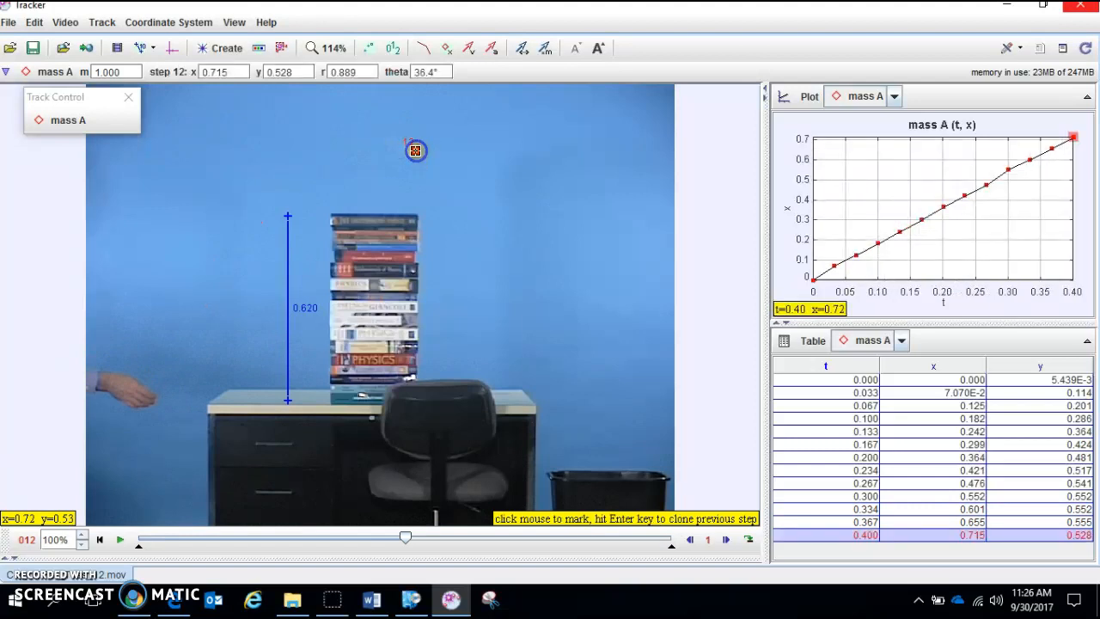
{"action": "left_click", "coordinate": [432, 163], "text": "shift"}
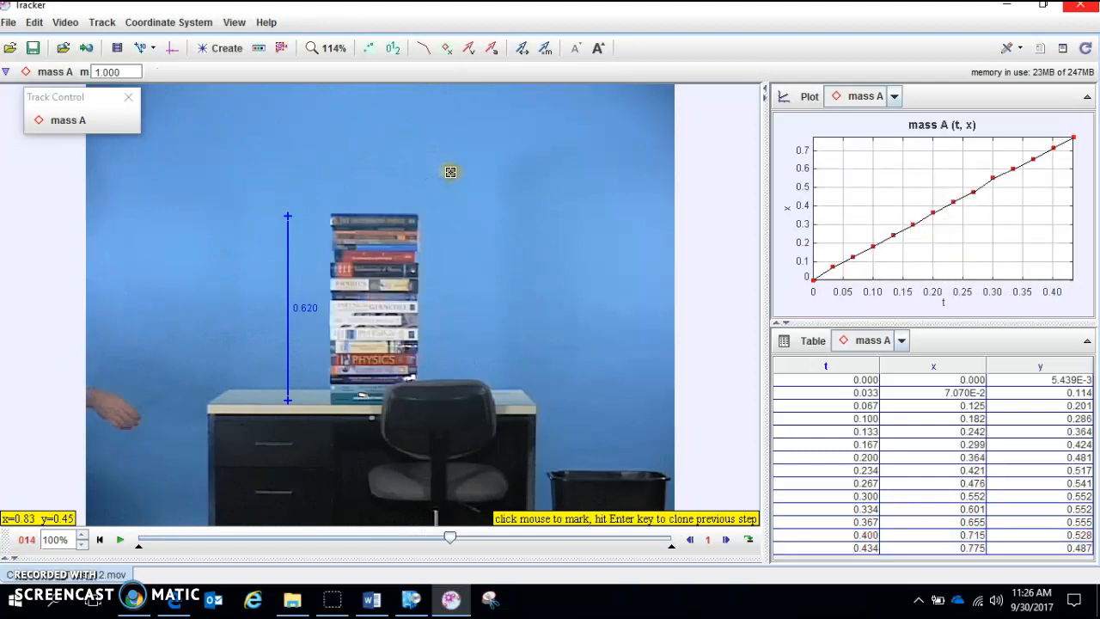
{"action": "left_click", "coordinate": [451, 172], "text": "shift"}
{"action": "left_click", "coordinate": [466, 187], "text": "shift"}
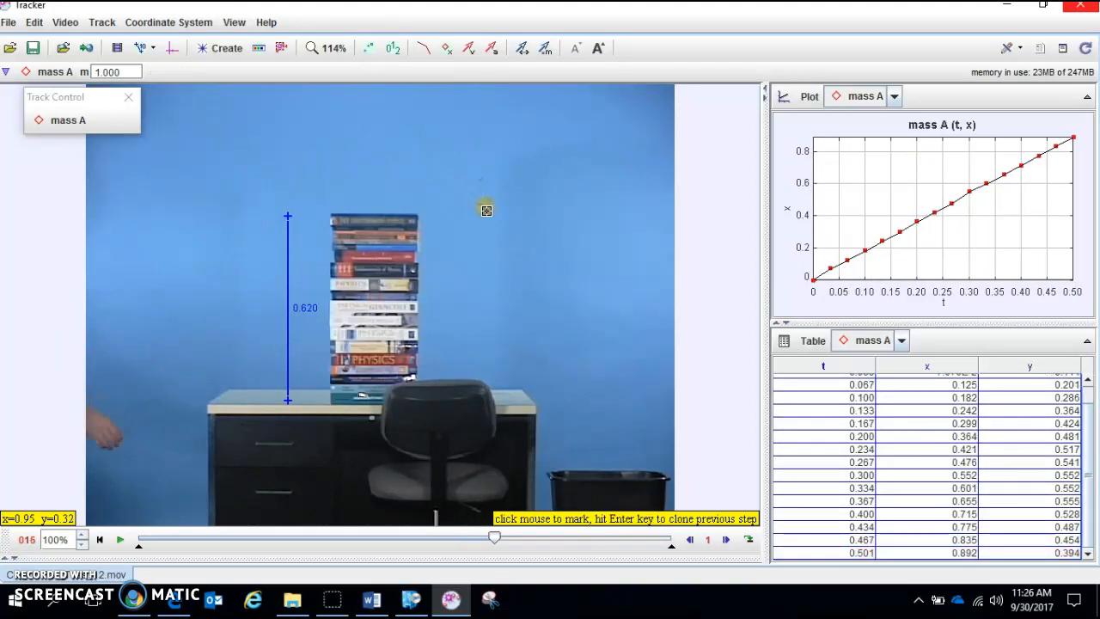
{"action": "left_click", "coordinate": [486, 209], "text": "shift"}
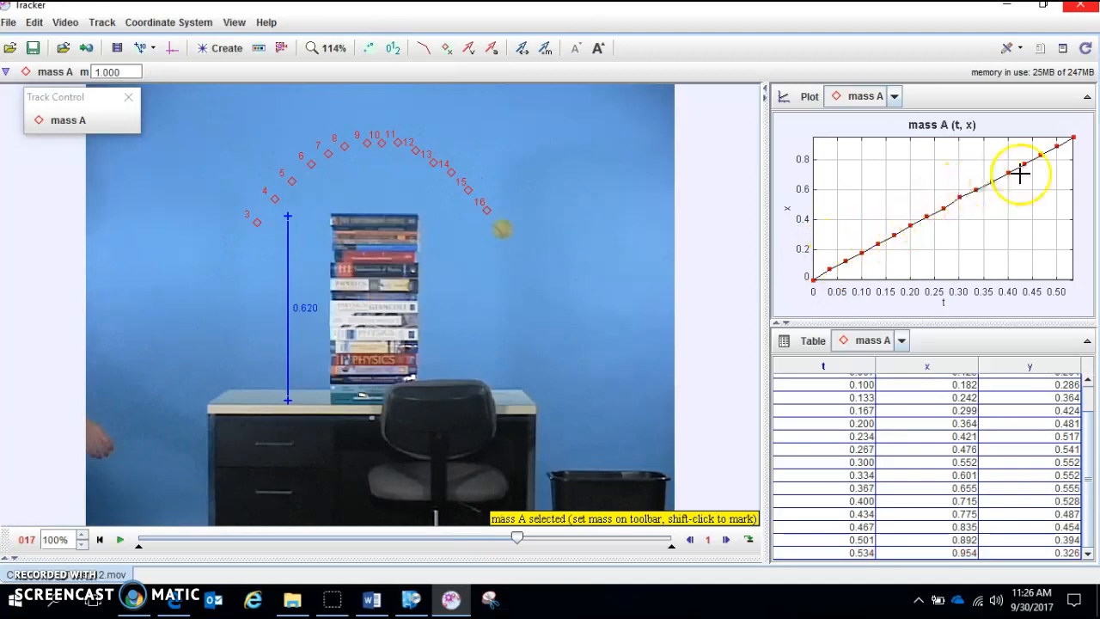
{"action": "left_click", "coordinate": [503, 231], "text": "shift"}
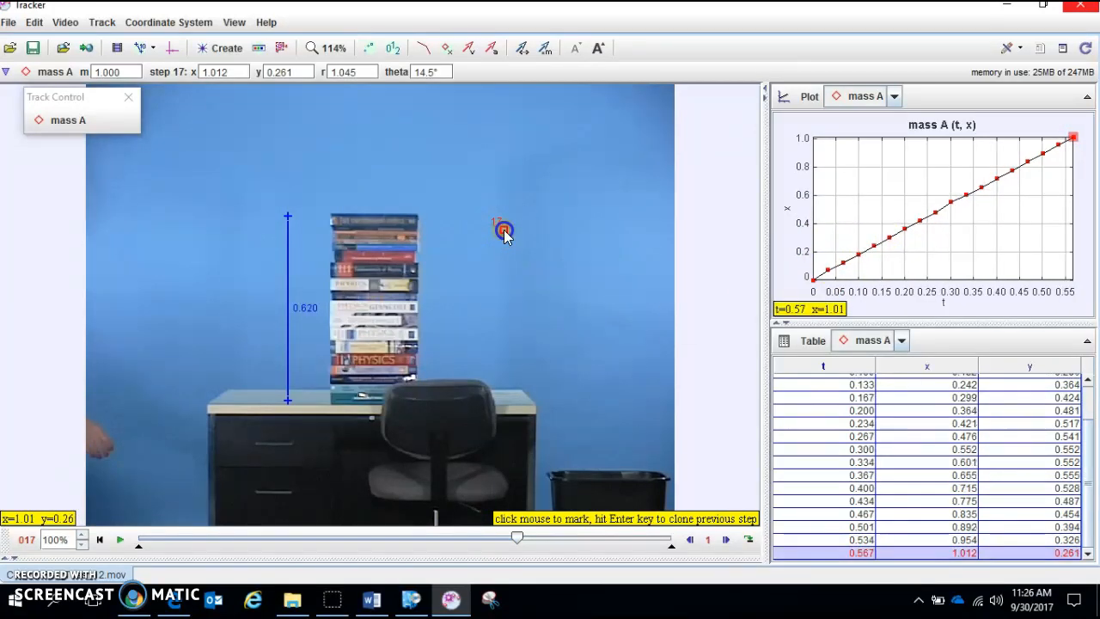
{"action": "left_click", "coordinate": [521, 250], "text": "shift"}
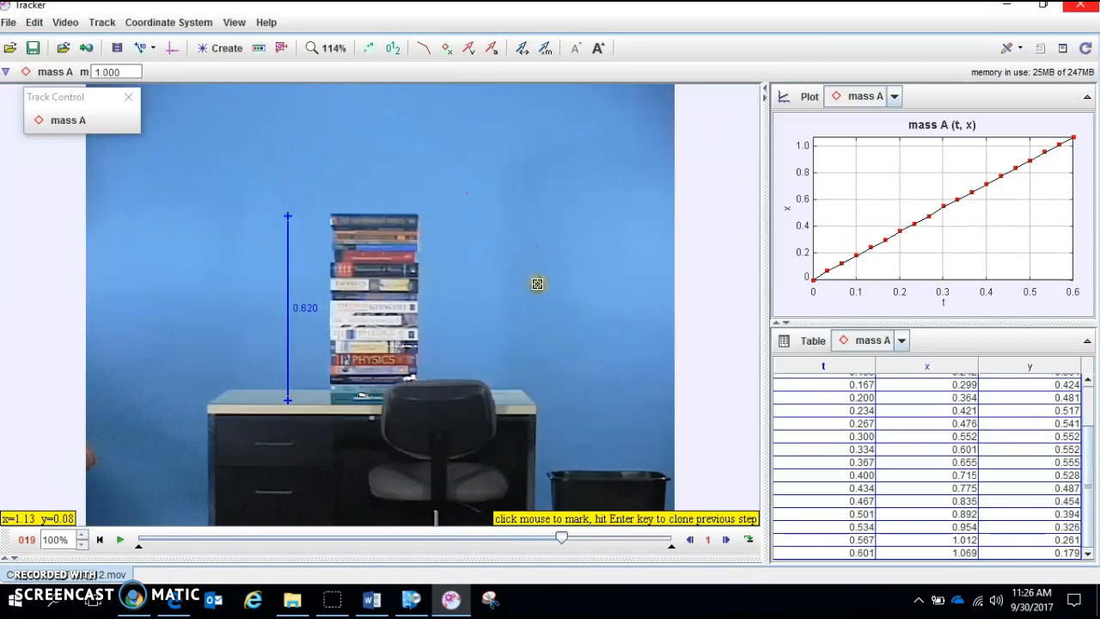
{"action": "left_click", "coordinate": [537, 284], "text": "shift"}
{"action": "left_click", "coordinate": [556, 318], "text": "shift"}
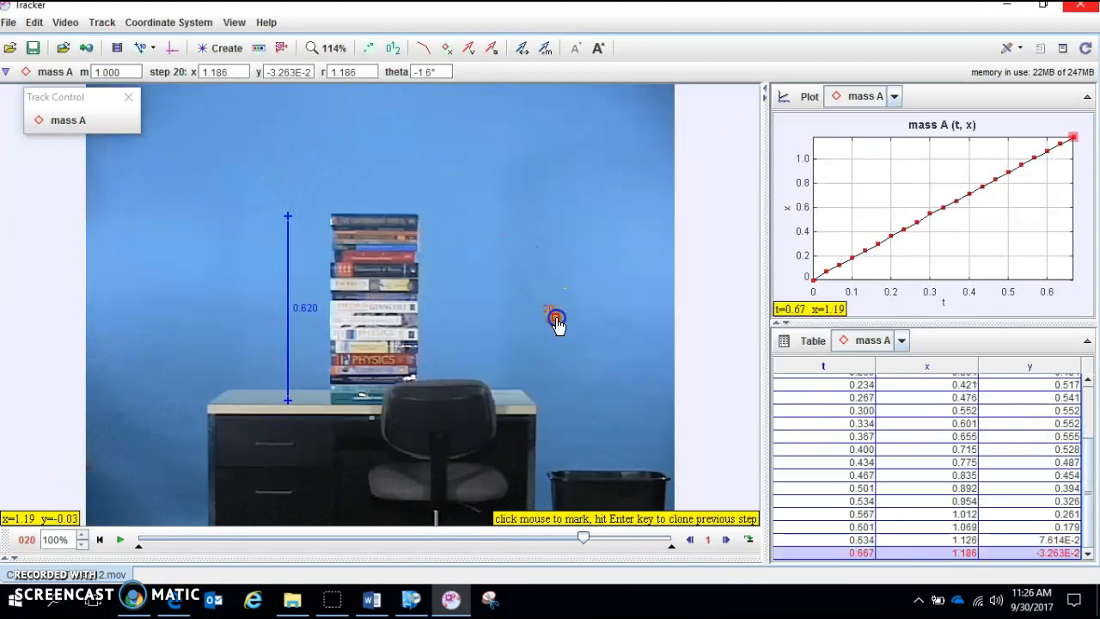
{"action": "left_click", "coordinate": [573, 352], "text": "shift"}
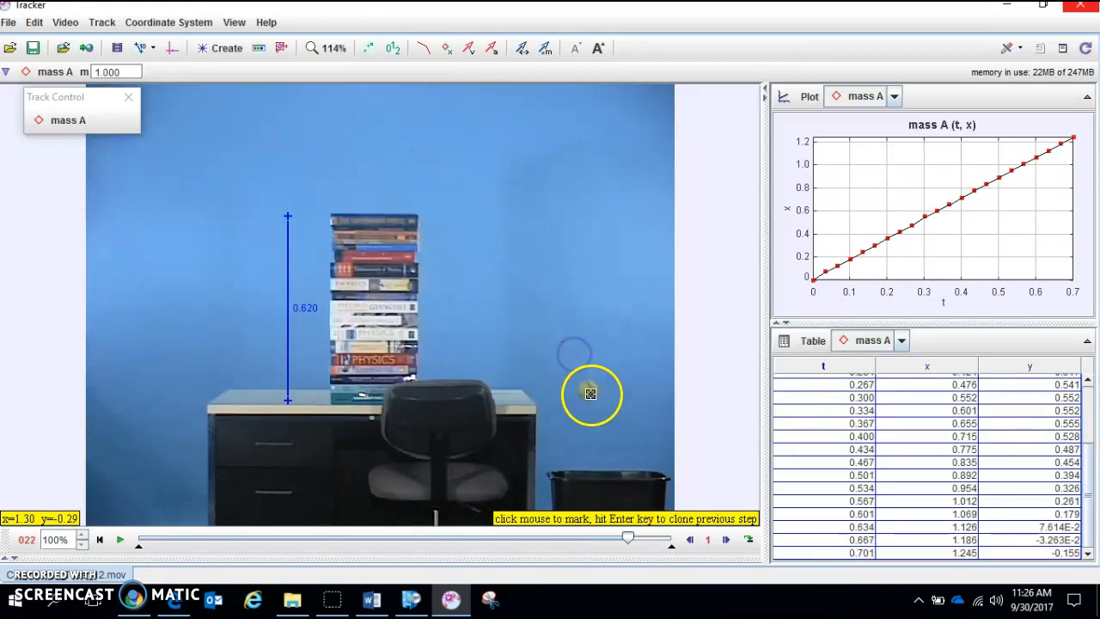
{"action": "left_click", "coordinate": [590, 393], "text": "shift"}
{"action": "left_click", "coordinate": [606, 432], "text": "shift"}
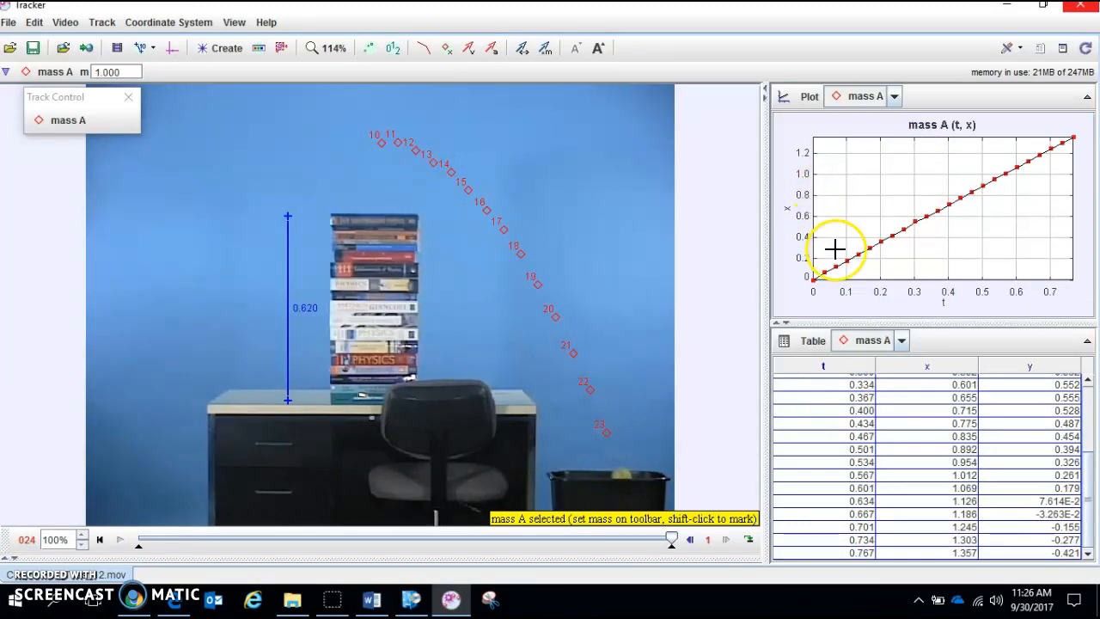
Open the mass A x versus t plot in the Data Tool for analysis and apply a Line curve fit.
{"action": "right_click", "coordinate": [901, 179]}
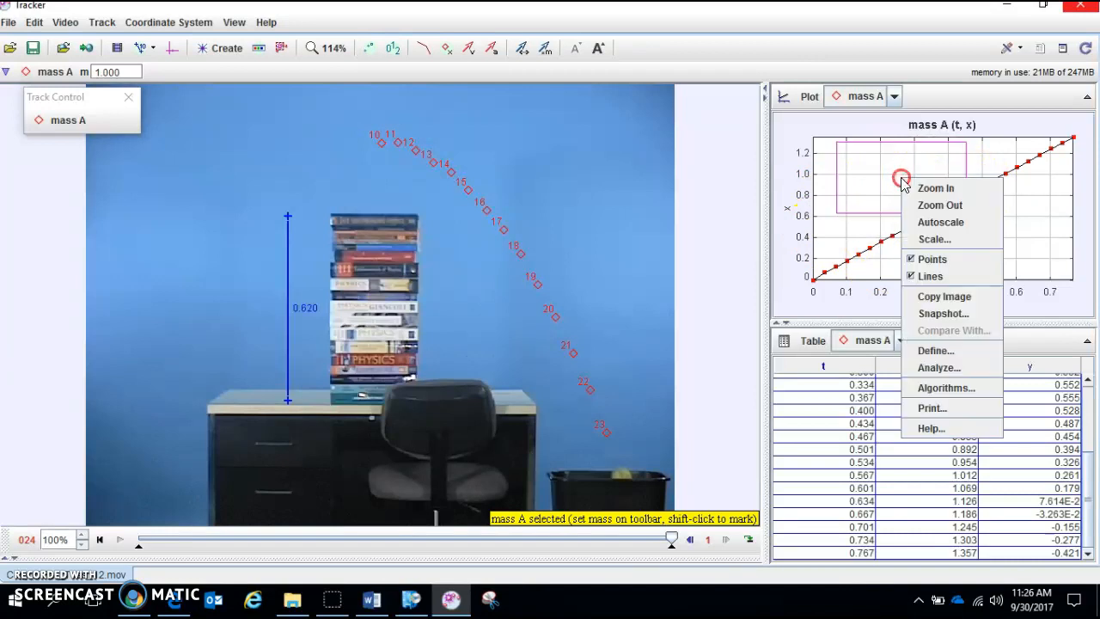
{"action": "left_click", "coordinate": [956, 373]}
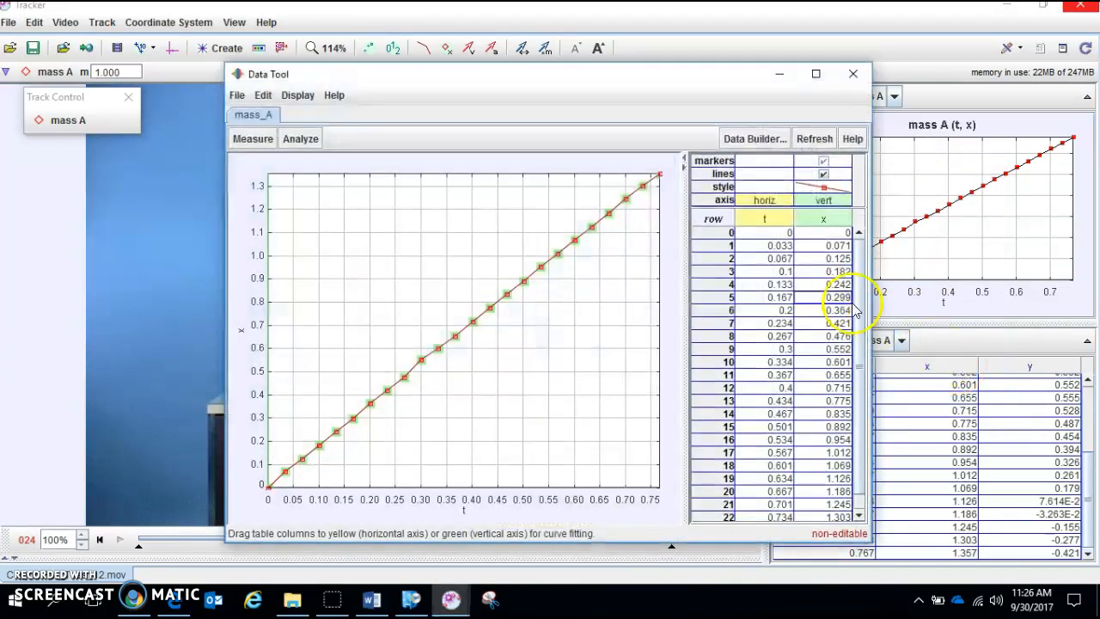
{"action": "left_click_drag", "start_coordinate": [673, 83], "coordinate": [680, 41]}
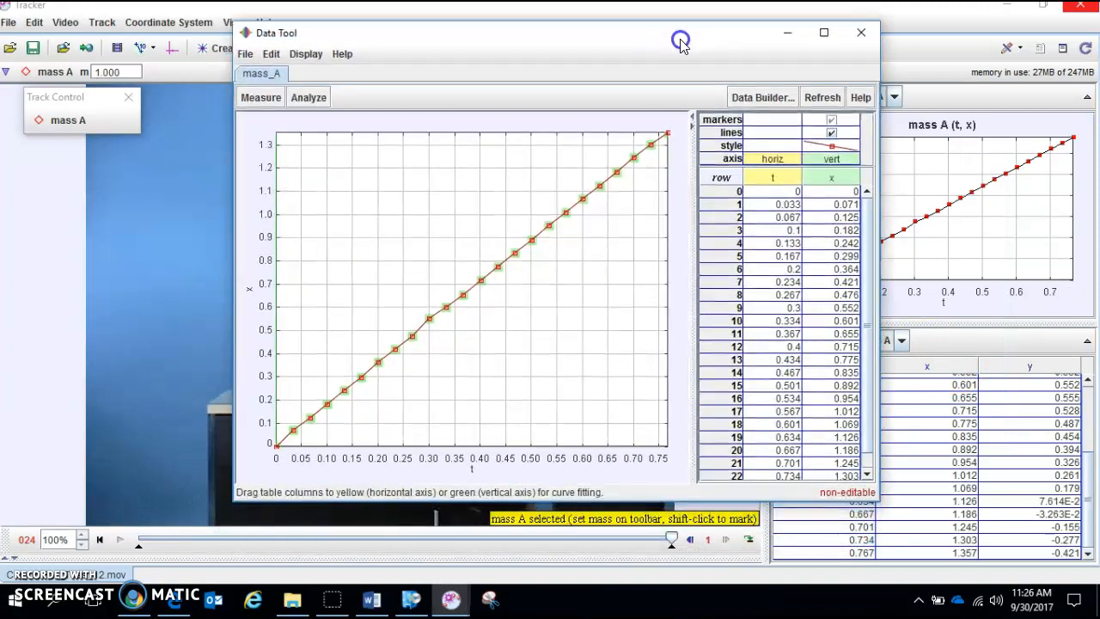
{"action": "left_click", "coordinate": [300, 101]}
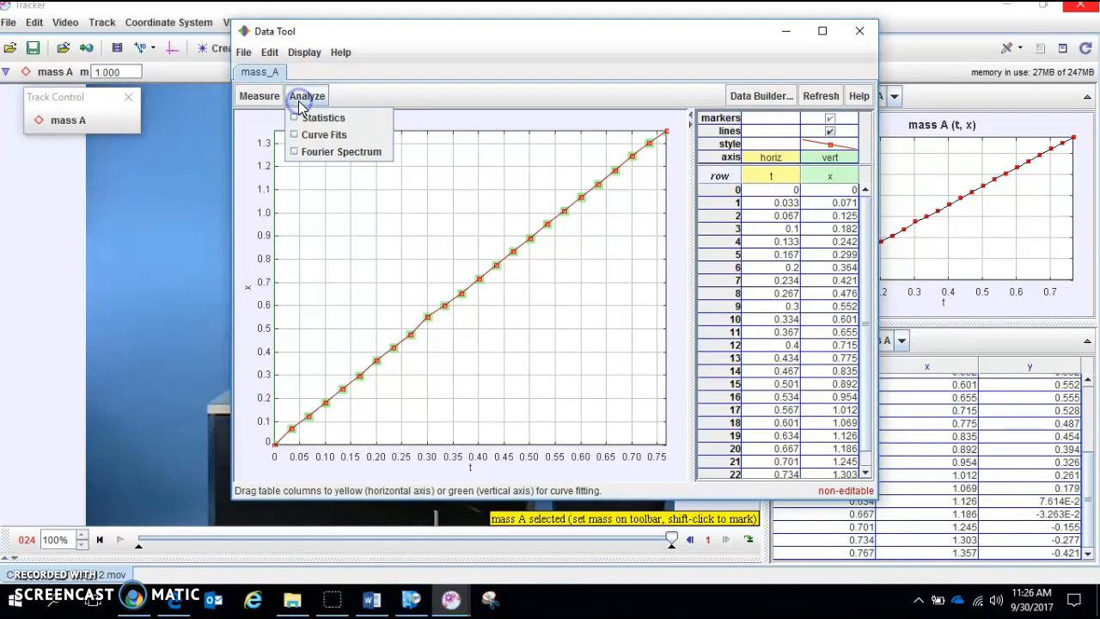
{"action": "left_click", "coordinate": [307, 133]}
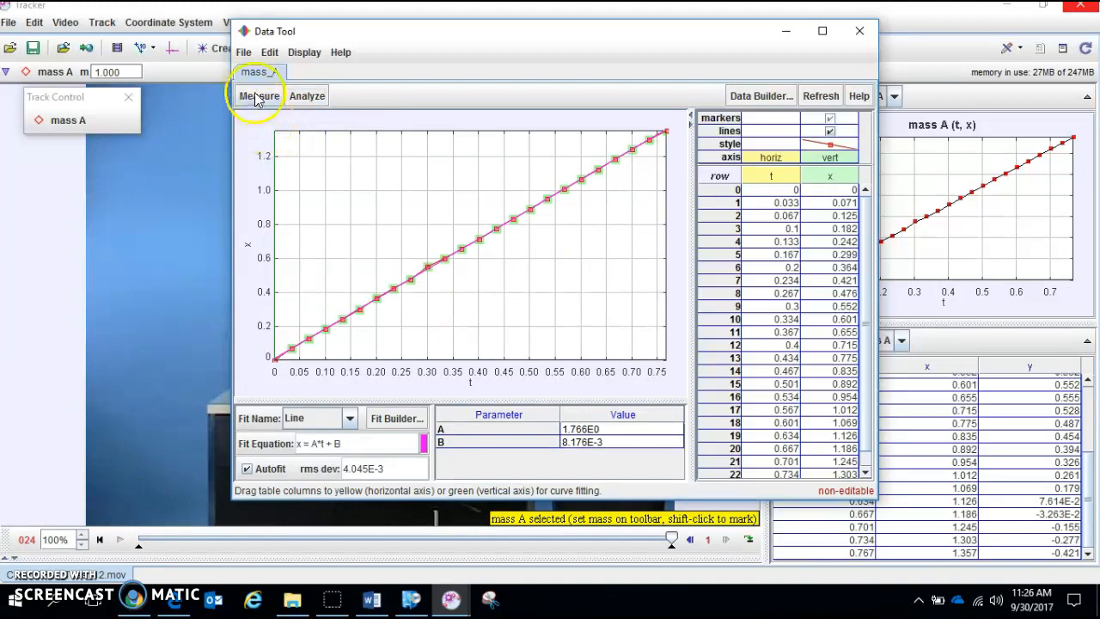
{"action": "left_click", "coordinate": [333, 424]}
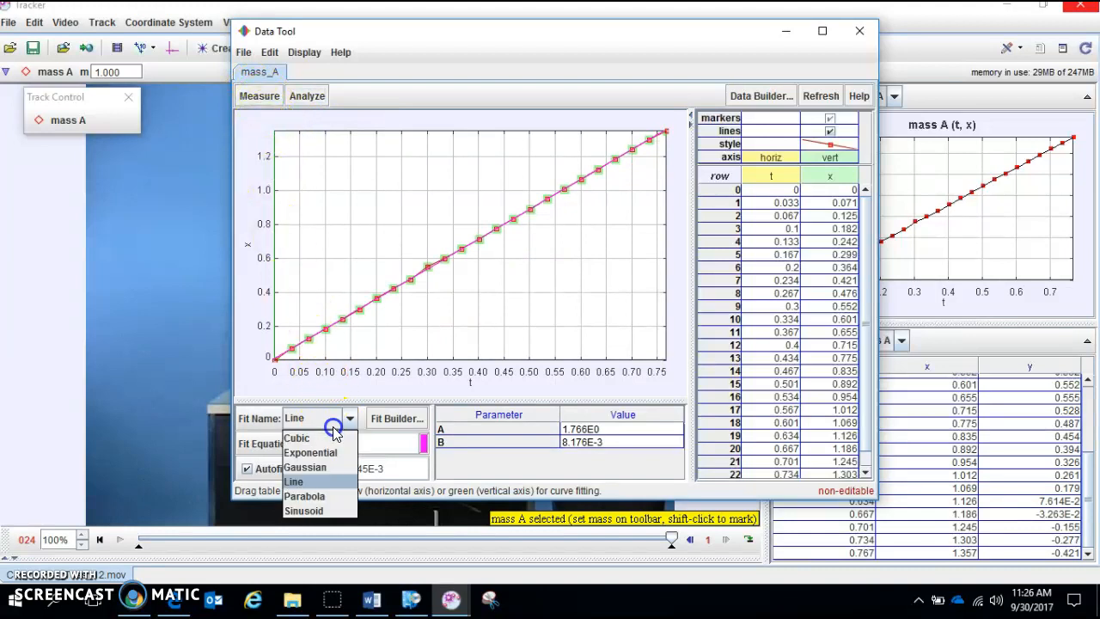
{"action": "left_click", "coordinate": [313, 481]}
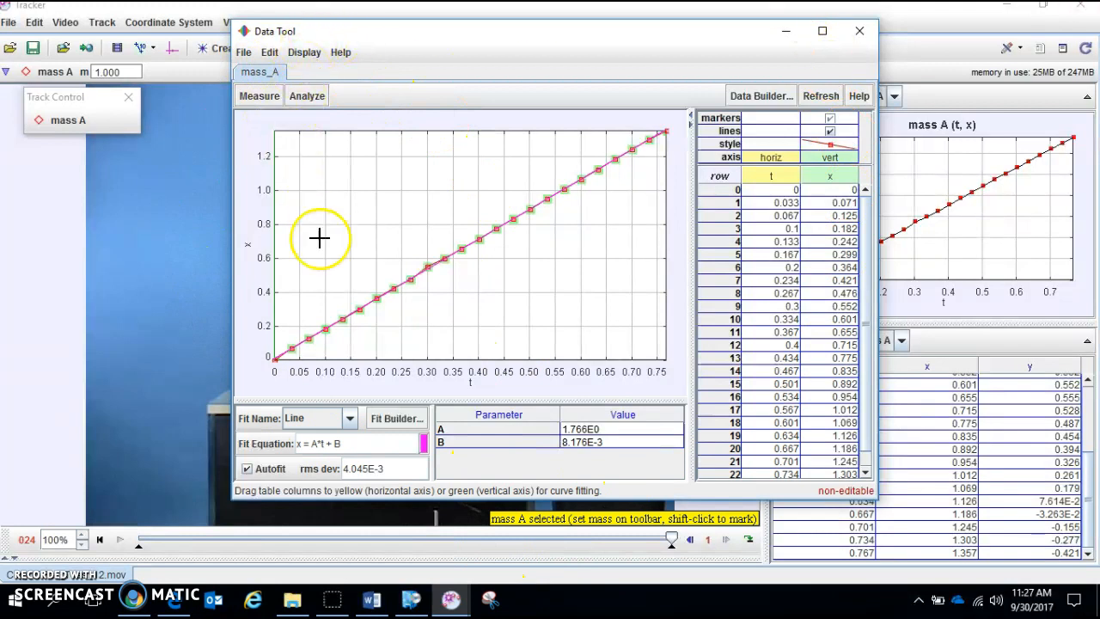
Switch to Snipping Tool and capture the fitted x versus t graph together with its fit equation and the A and B parameter values.
{"action": "left_click", "coordinate": [491, 598]}
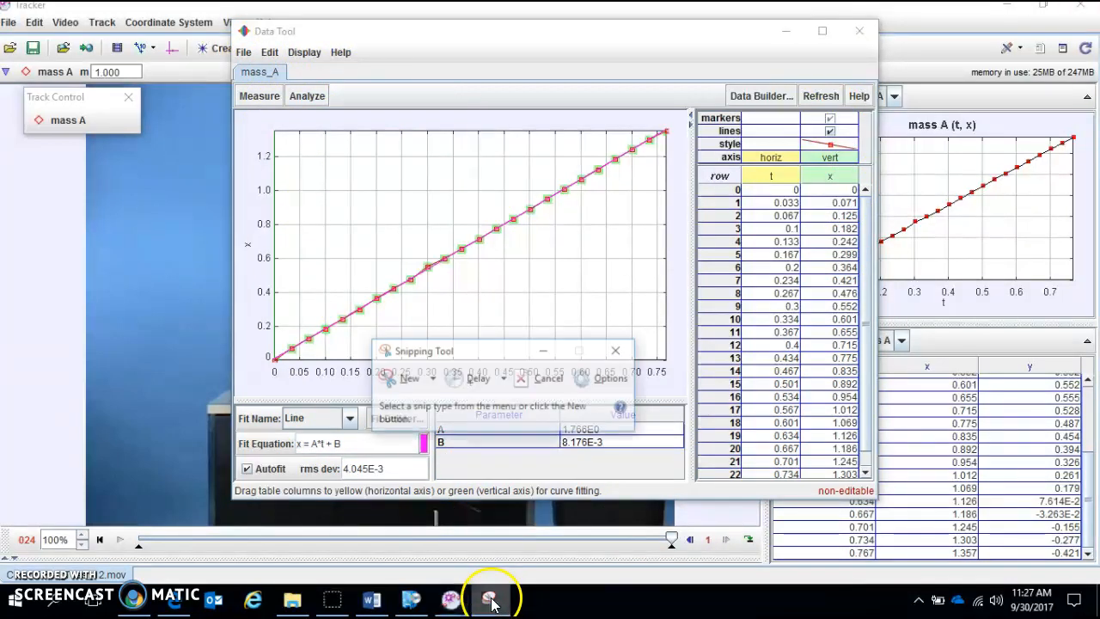
{"action": "left_click", "coordinate": [395, 377]}
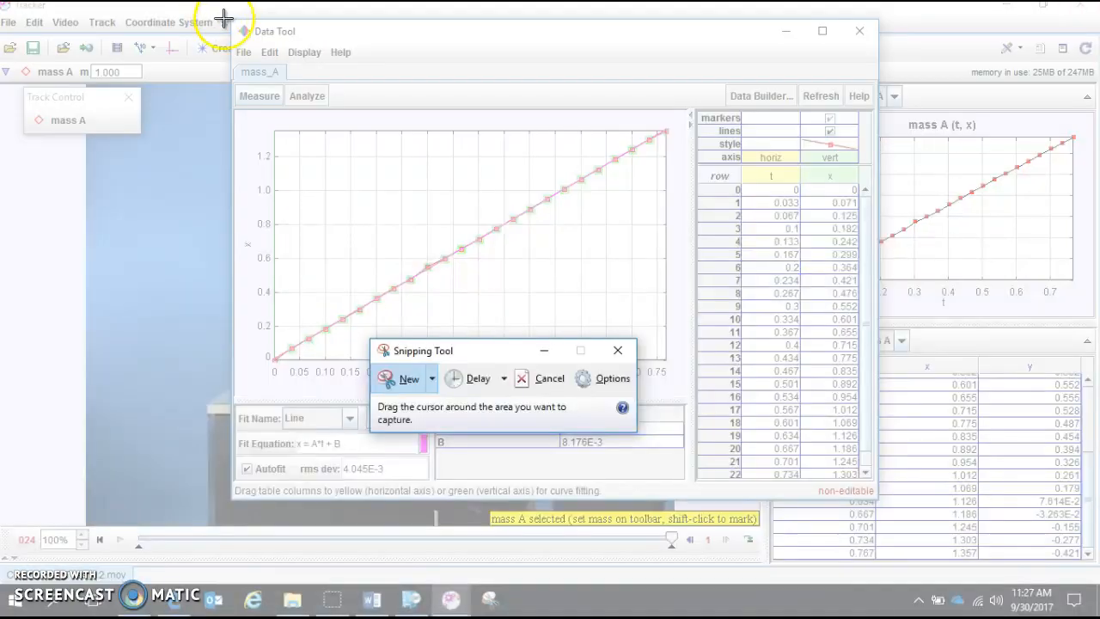
{"action": "left_click_drag", "start_coordinate": [226, 19], "coordinate": [695, 456]}
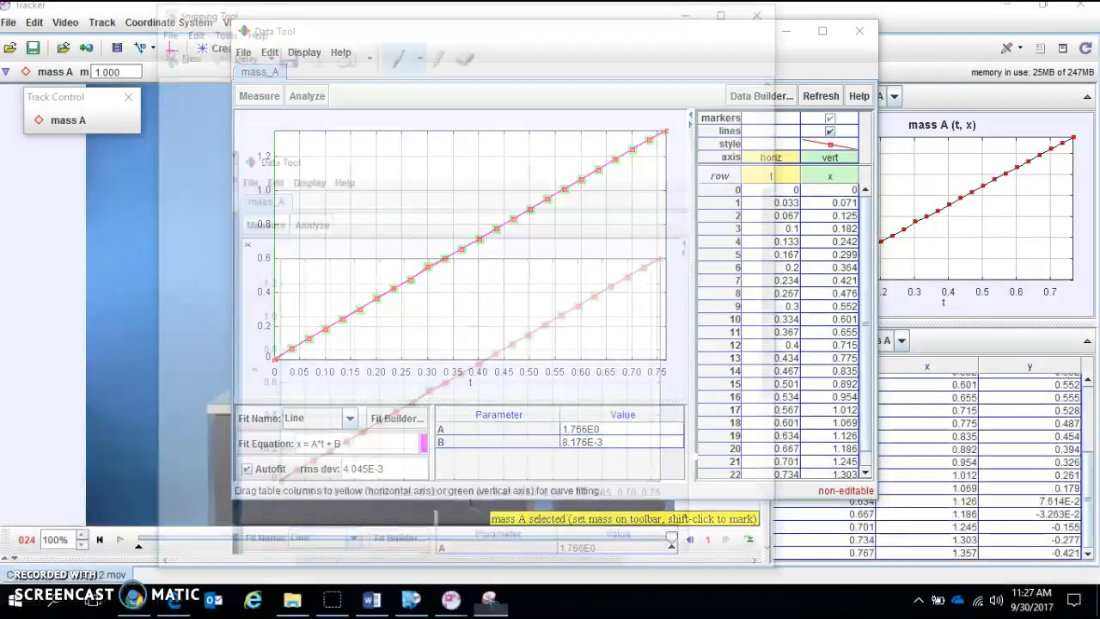
{"action": "left_click", "coordinate": [168, 53]}
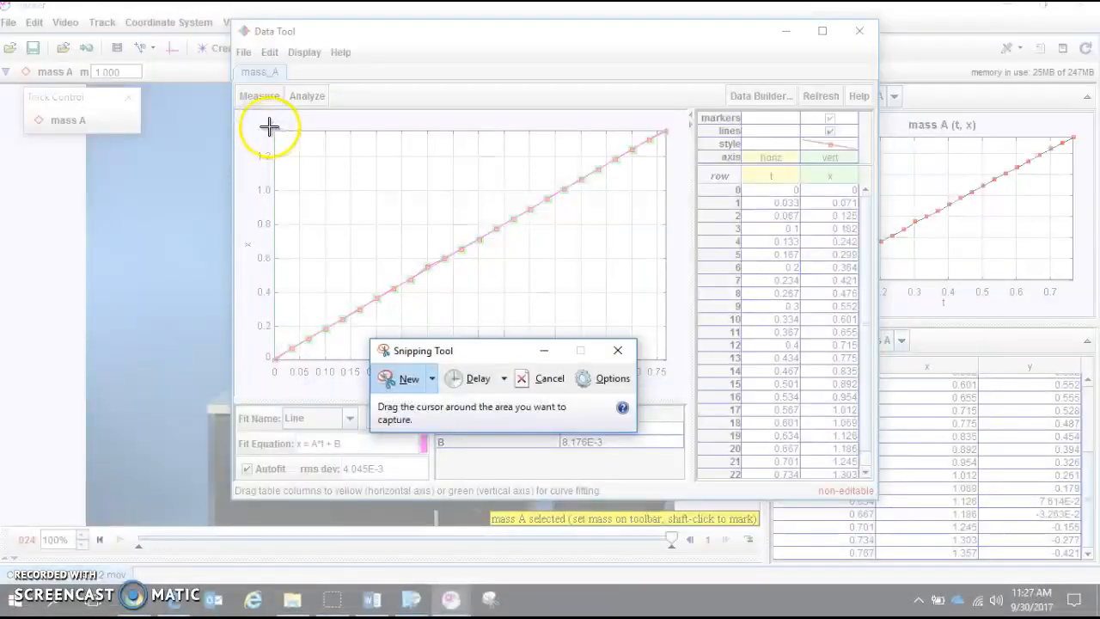
{"action": "left_click_drag", "start_coordinate": [234, 104], "coordinate": [693, 455]}
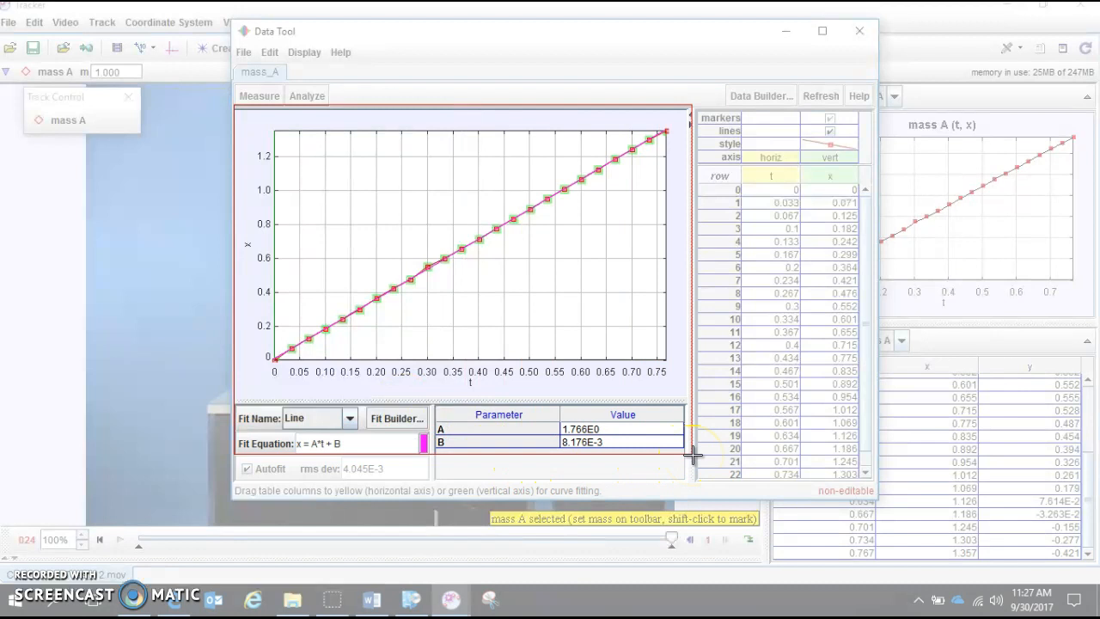
{"action": "left_click_drag", "start_coordinate": [692, 456], "coordinate": [693, 456]}
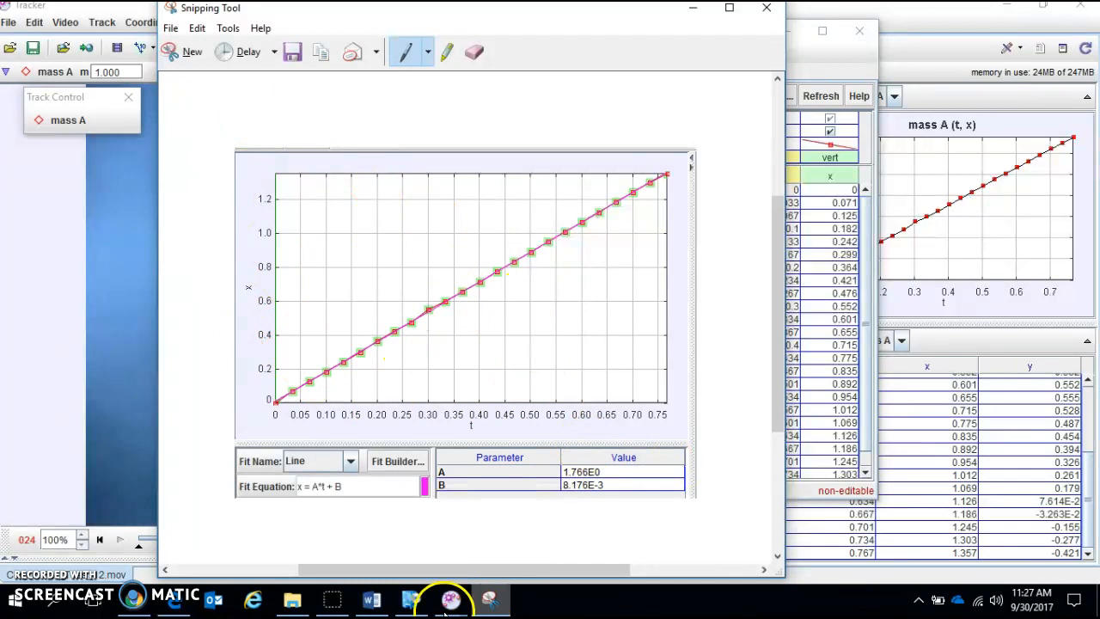
Switch to the MotionPreLabNEW (1) document in Word and paste the captured graph on a new line below question 1.
{"action": "left_click", "coordinate": [373, 601]}
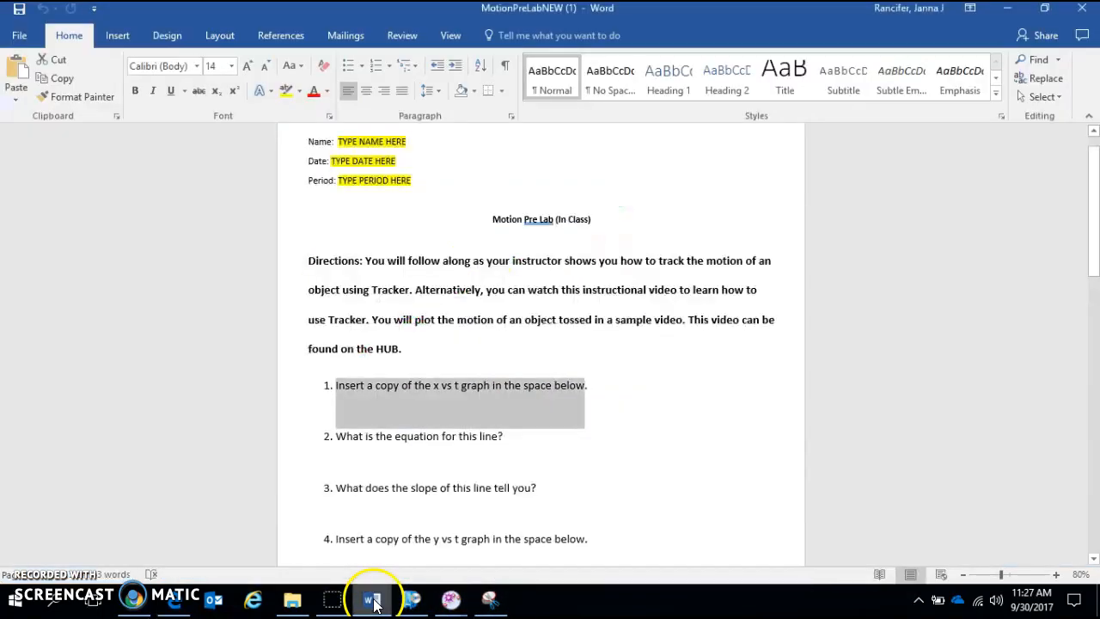
{"action": "left_click", "coordinate": [607, 393]}
{"action": "left_click", "coordinate": [604, 386]}
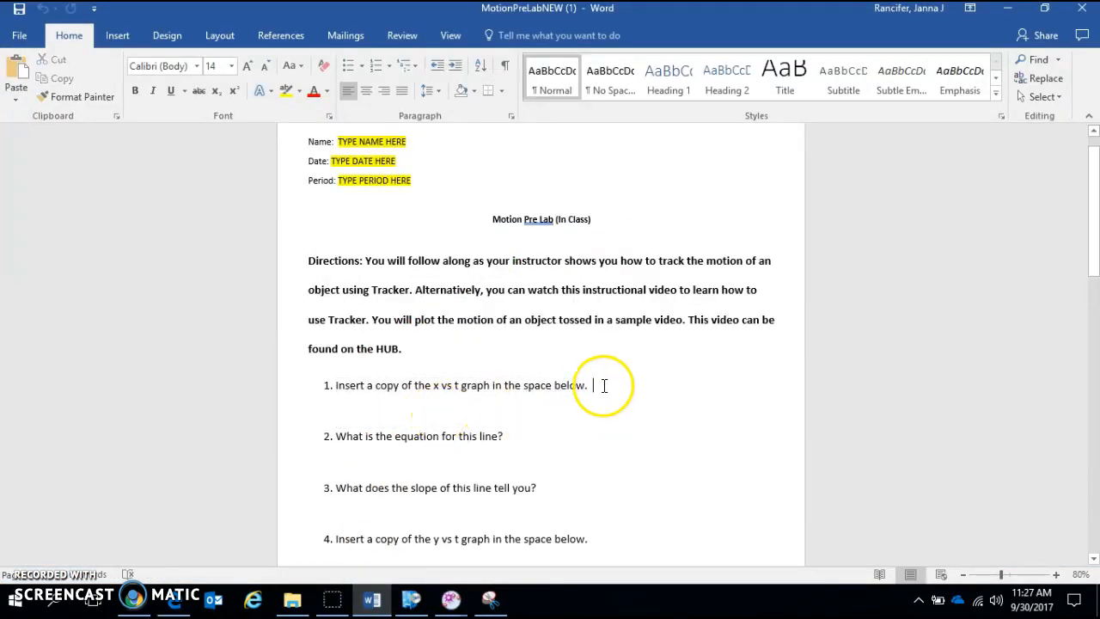
{"action": "key", "text": "Return"}
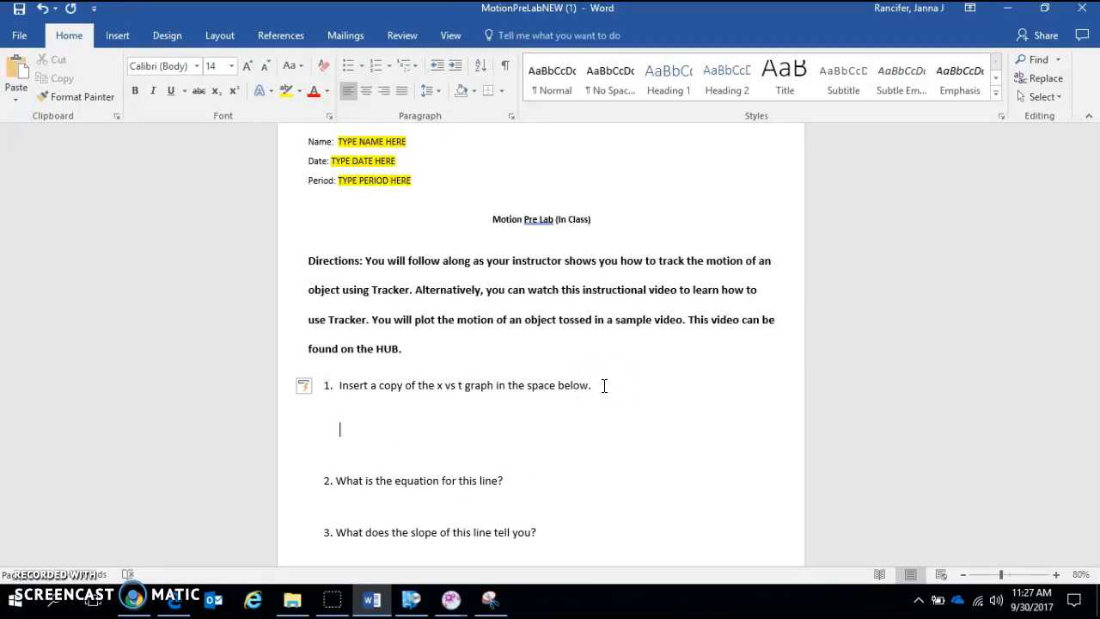
{"action": "key", "text": "ctrl+v"}
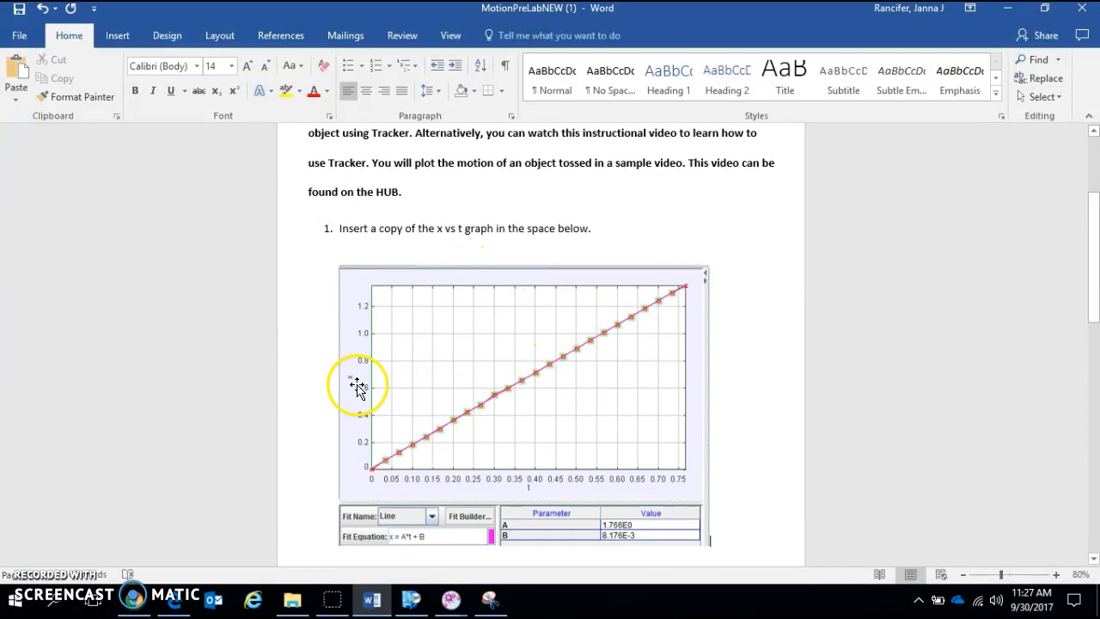
{"action": "scroll", "coordinate": [481, 344], "scroll_direction": "down", "scroll_amount": 3}
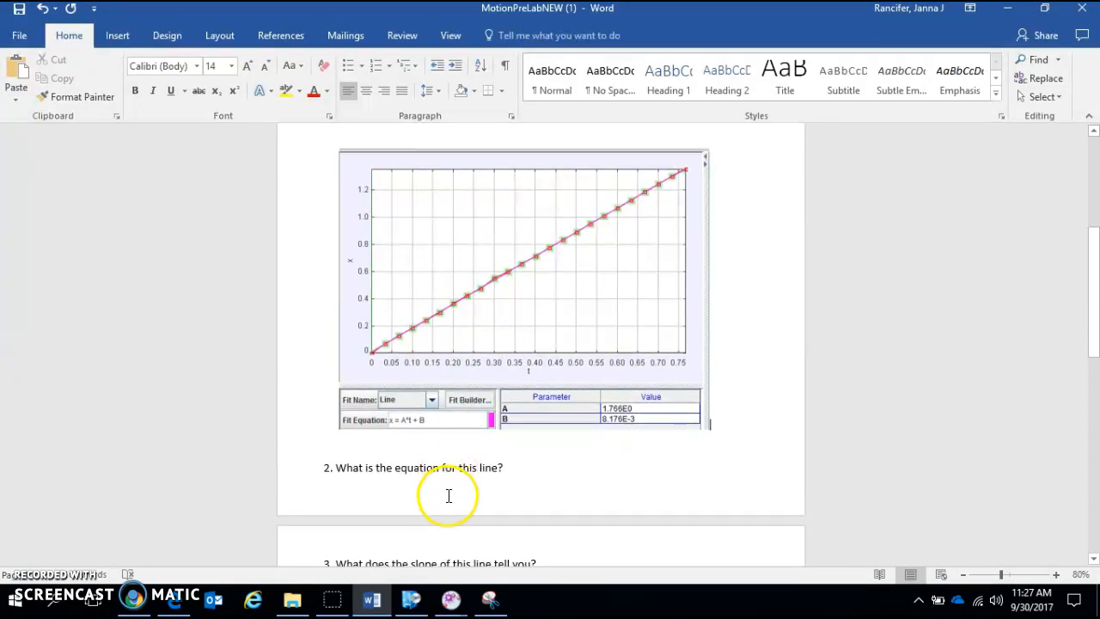
Answer question 2 with the line equation X = 1.766*t + 8.176E-3.
{"action": "left_click", "coordinate": [532, 476]}
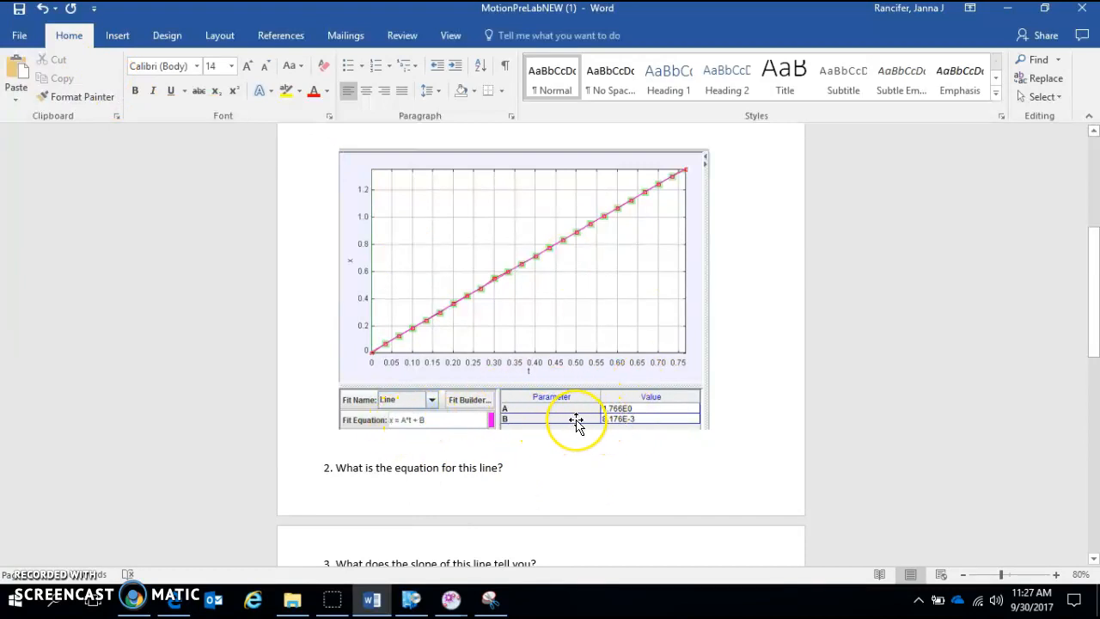
{"action": "type", "text": "x"}
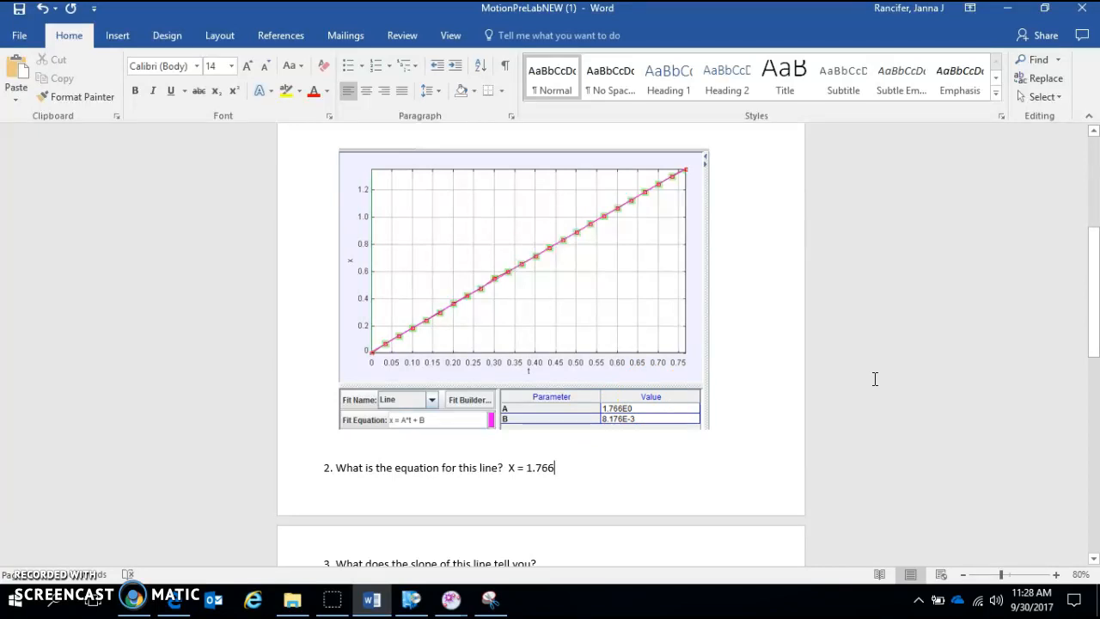
{"action": "type", "text": "*"}
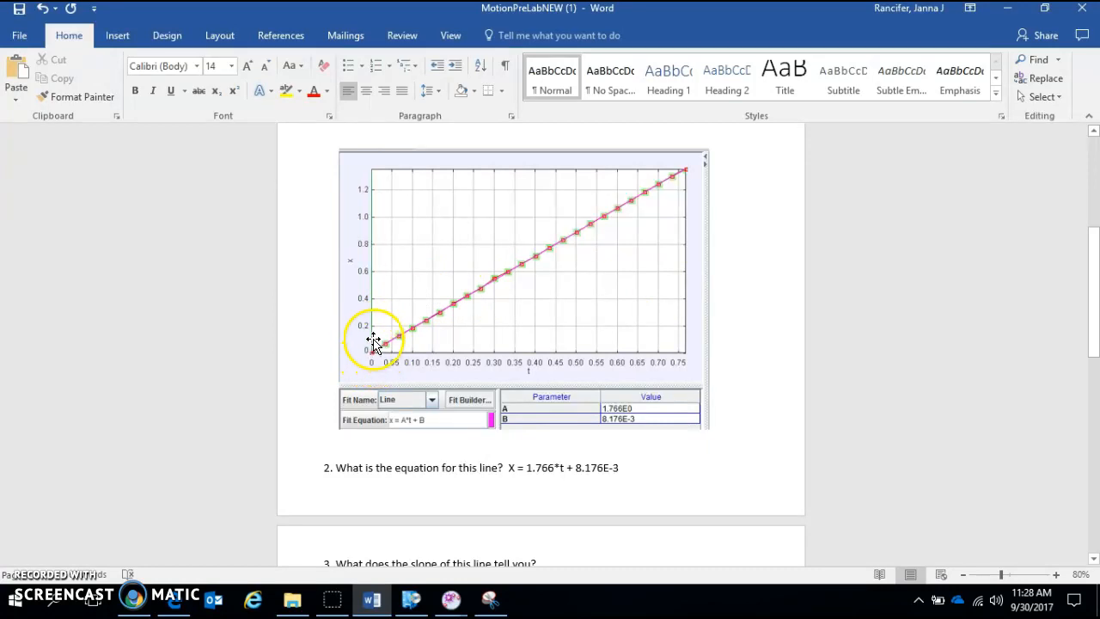
Answer question 3 about the meaning of the line's slope with "Velocity".
{"action": "scroll", "coordinate": [644, 452], "scroll_direction": "down", "scroll_amount": 3}
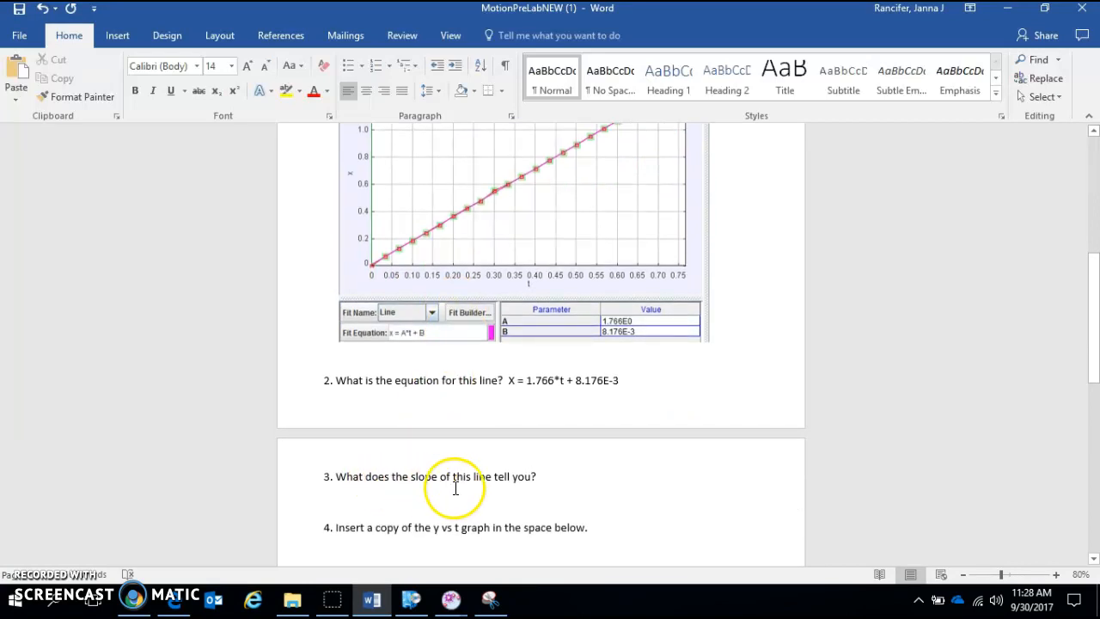
{"action": "left_click", "coordinate": [552, 474]}
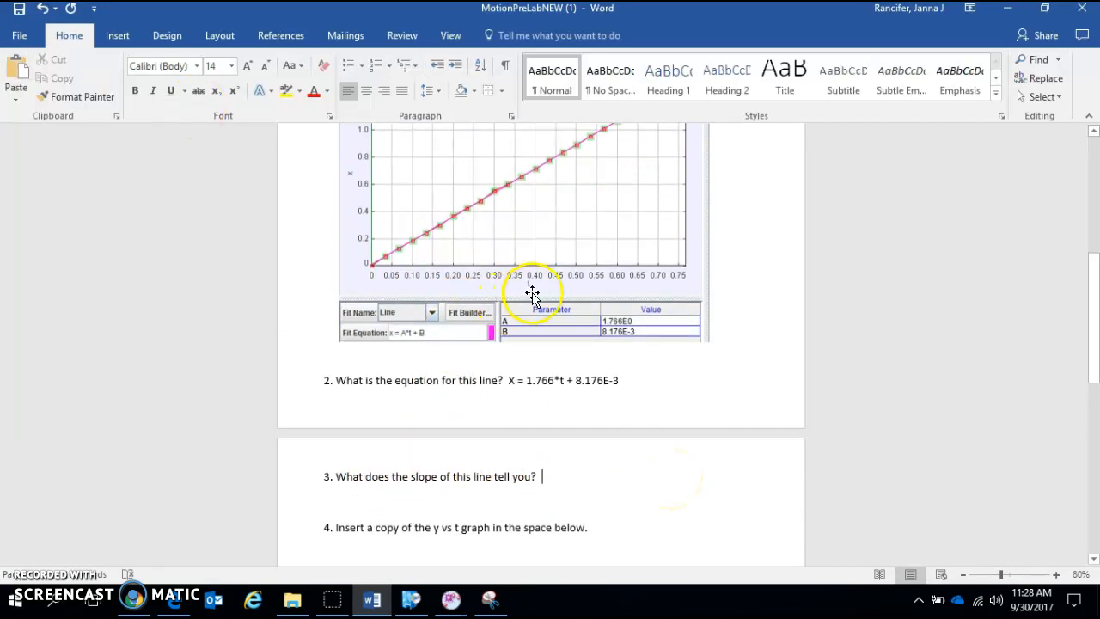
{"action": "type", "text": "Velocity"}
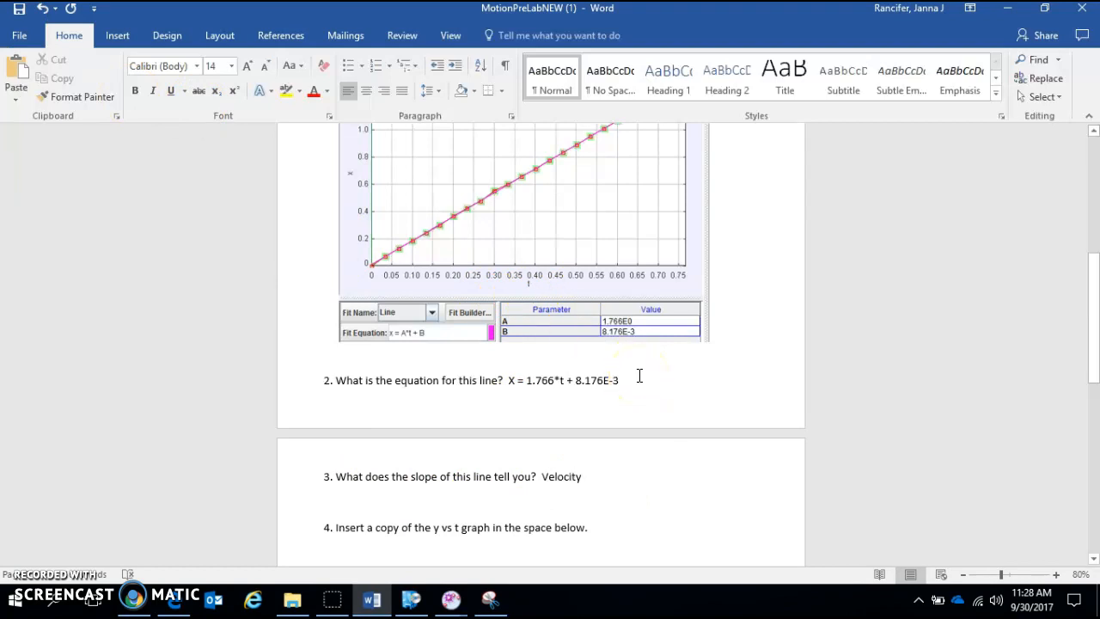
Add an empty line below question 4 for the y vs t graph.
{"action": "scroll", "coordinate": [616, 376], "scroll_direction": "down", "scroll_amount": 3}
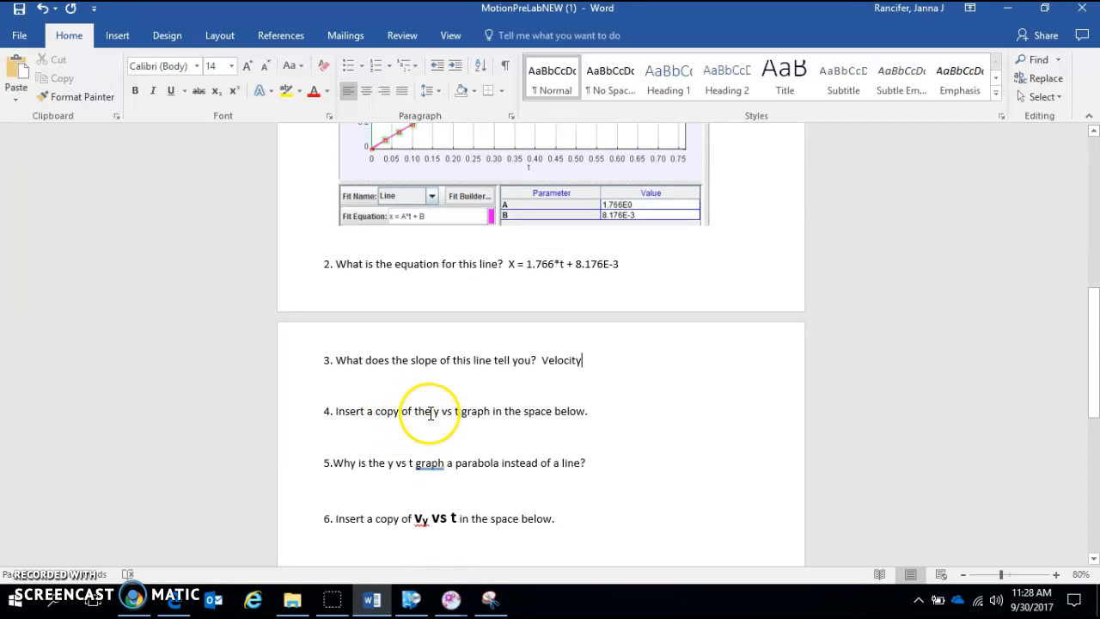
{"action": "left_click", "coordinate": [619, 416]}
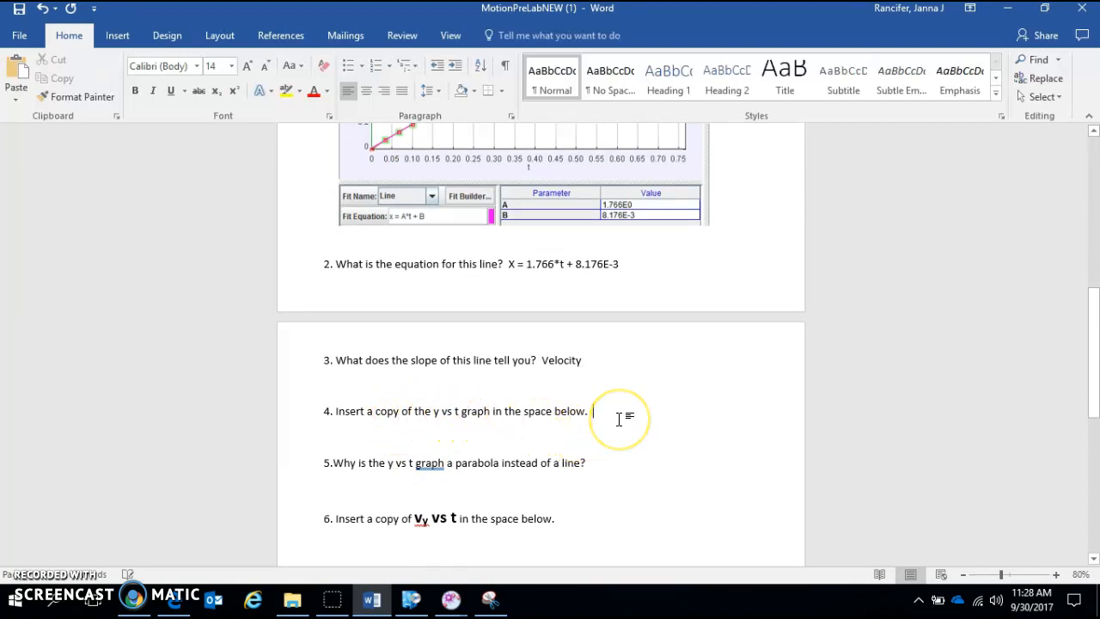
{"action": "key", "text": "Return"}
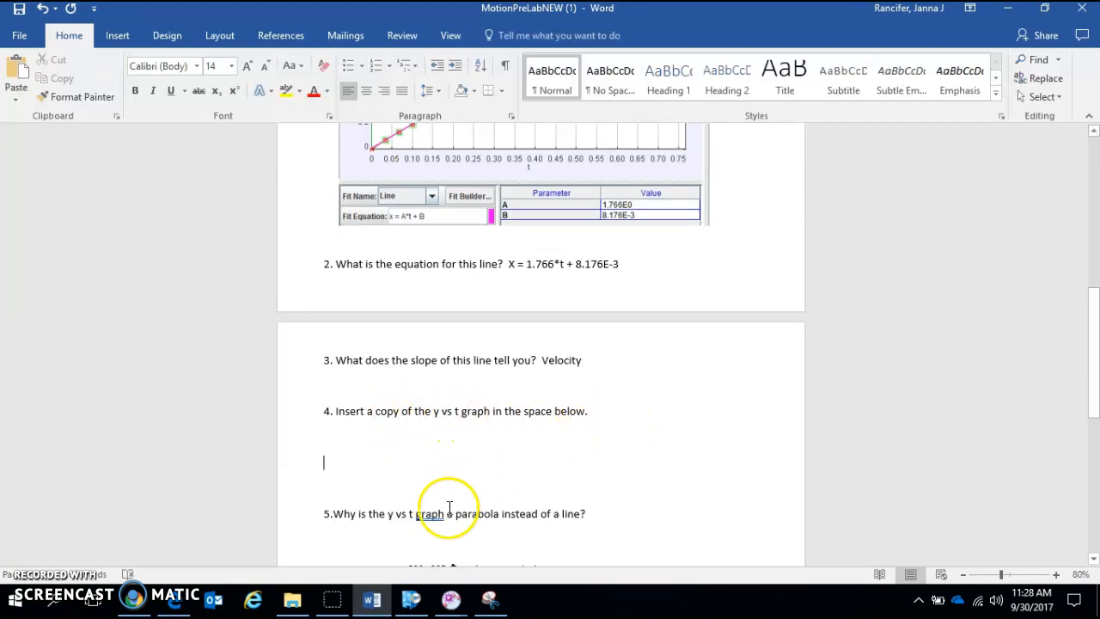
Switch to the main Tracker window and set the mass A plot's vertical axis to y: position y-component.
{"action": "left_click", "coordinate": [451, 597]}
{"action": "mouse_move", "coordinate": [434, 545]}
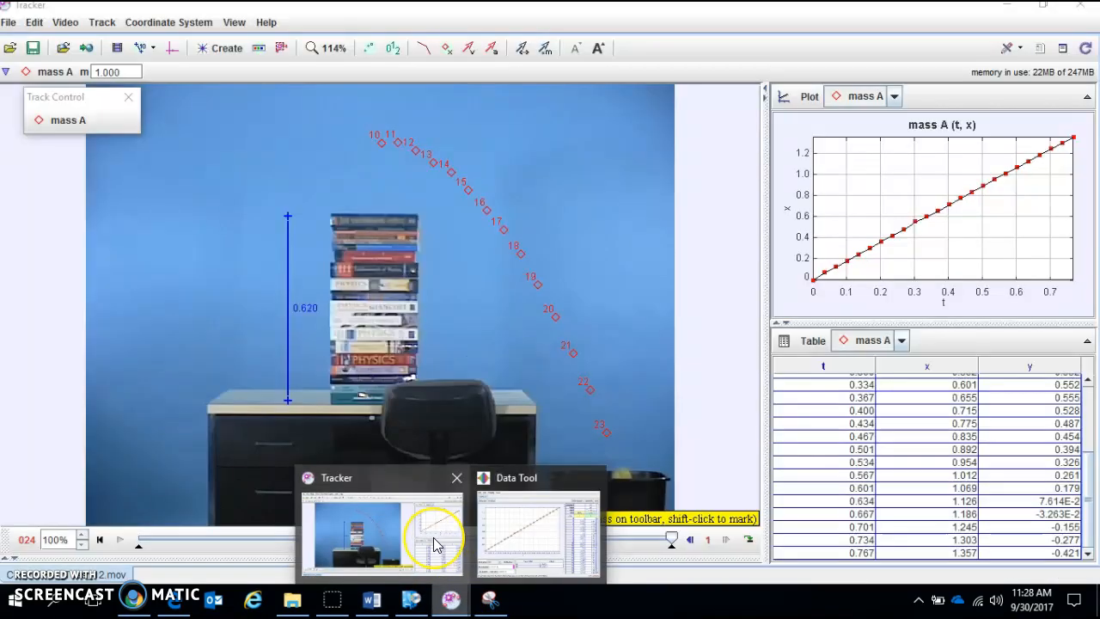
{"action": "left_click", "coordinate": [432, 545]}
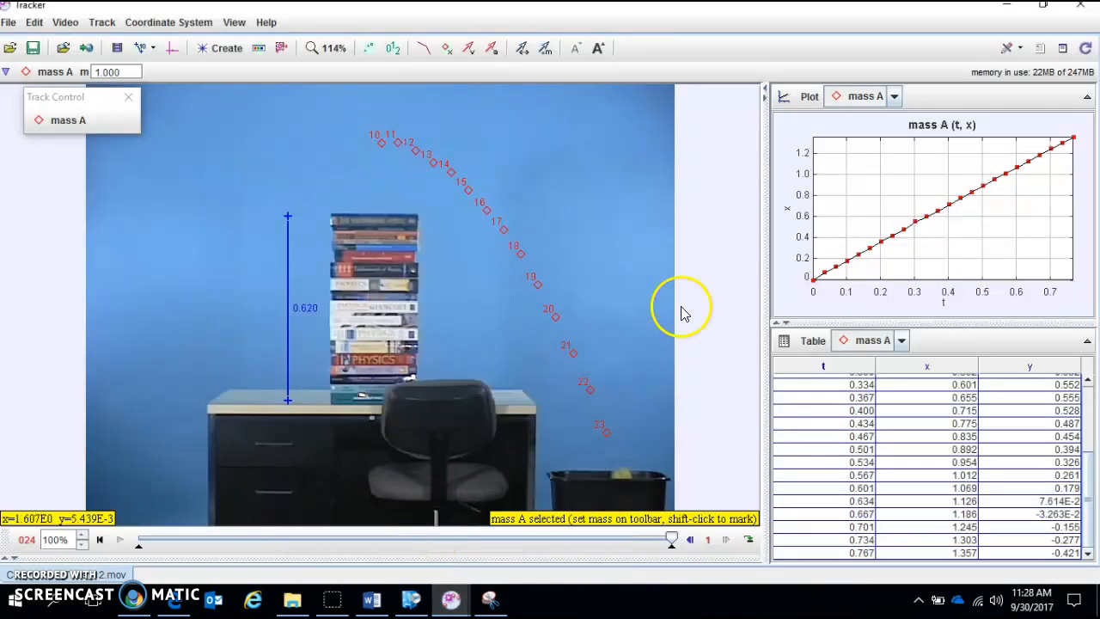
{"action": "left_click", "coordinate": [781, 131]}
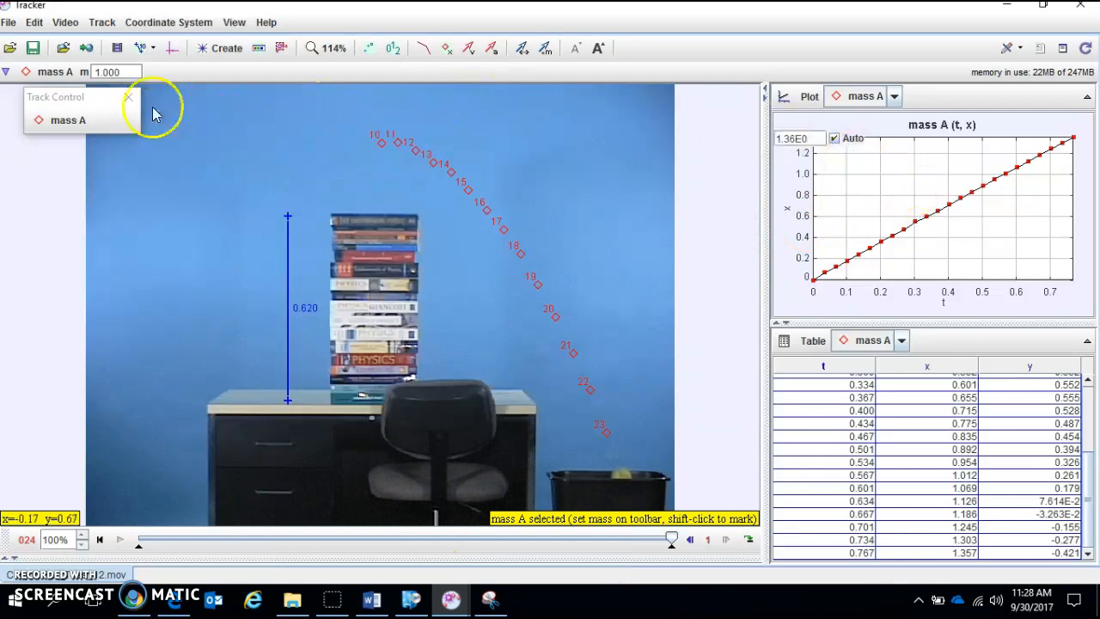
{"action": "left_click", "coordinate": [787, 210]}
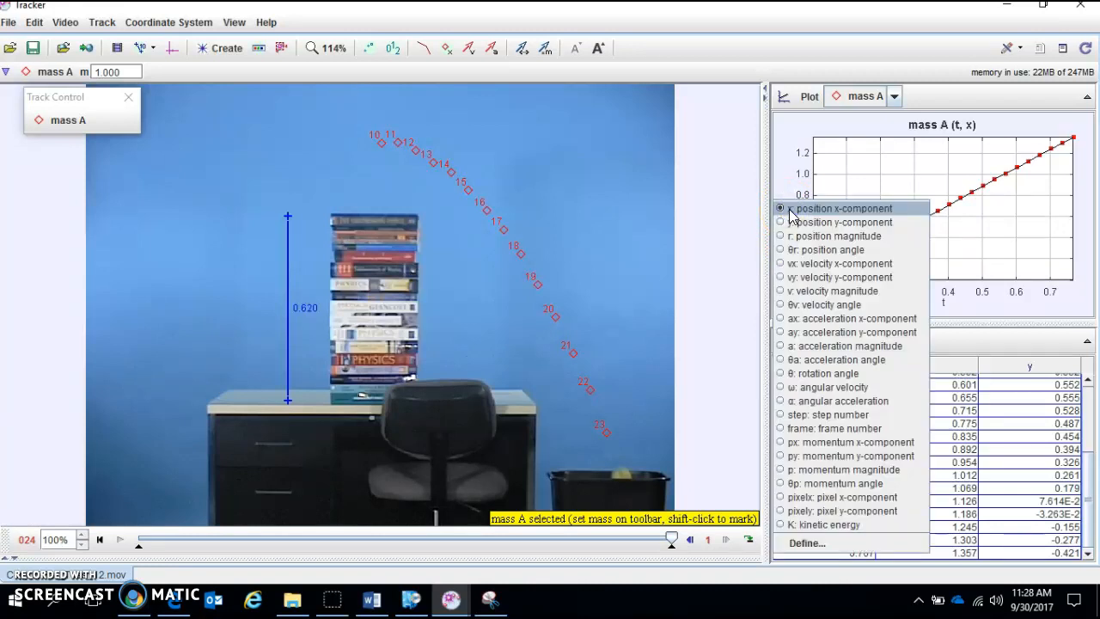
{"action": "left_click", "coordinate": [796, 223]}
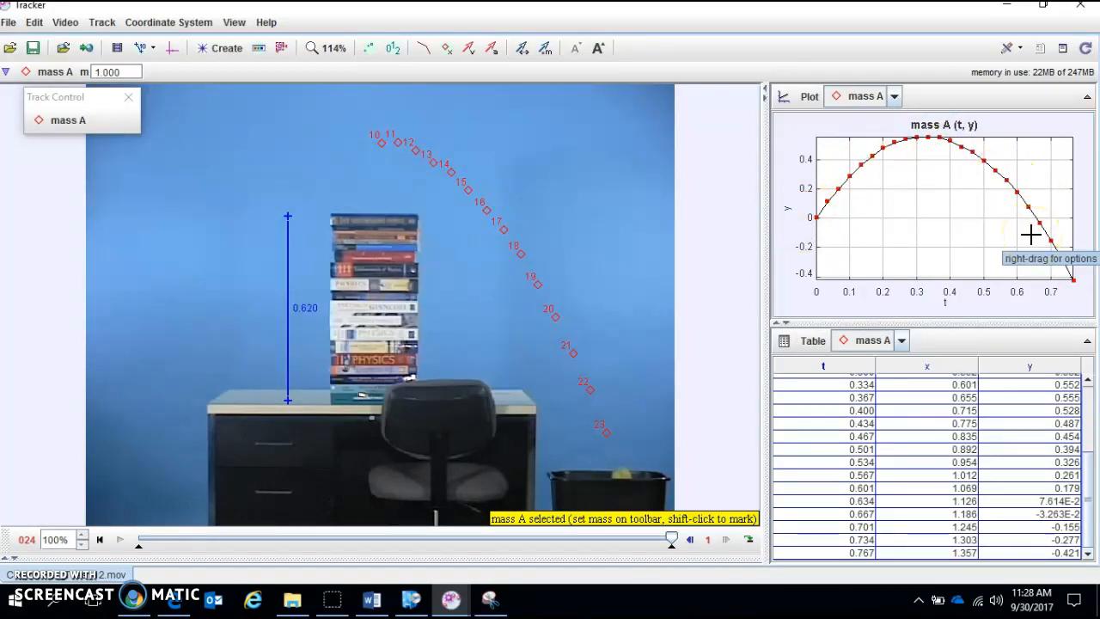
{"action": "left_click", "coordinate": [549, 251]}
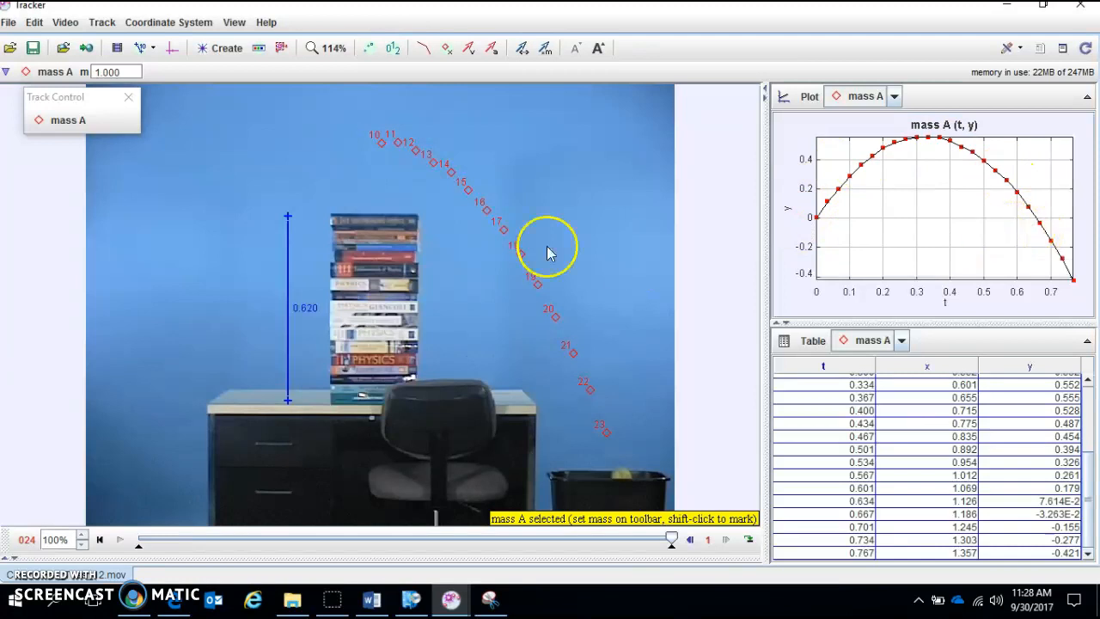
Show the coordinate axes and rotate them about the origin to an angle from horizontal of 180°.
{"action": "left_click", "coordinate": [172, 48]}
{"action": "left_click_drag", "start_coordinate": [214, 311], "coordinate": [138, 308]}
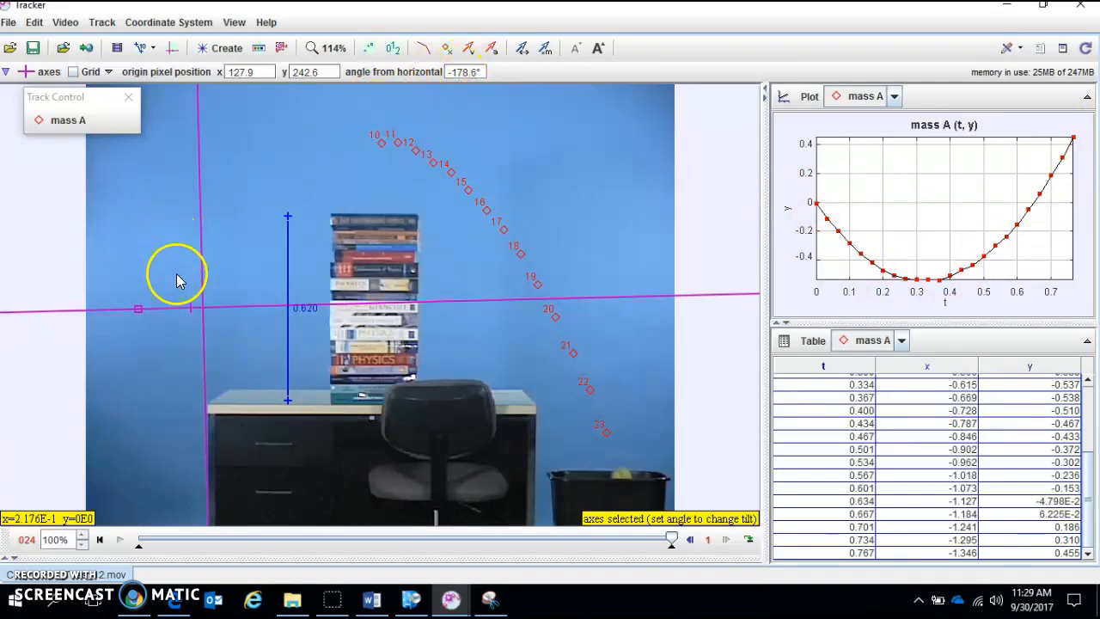
{"action": "left_click", "coordinate": [190, 311]}
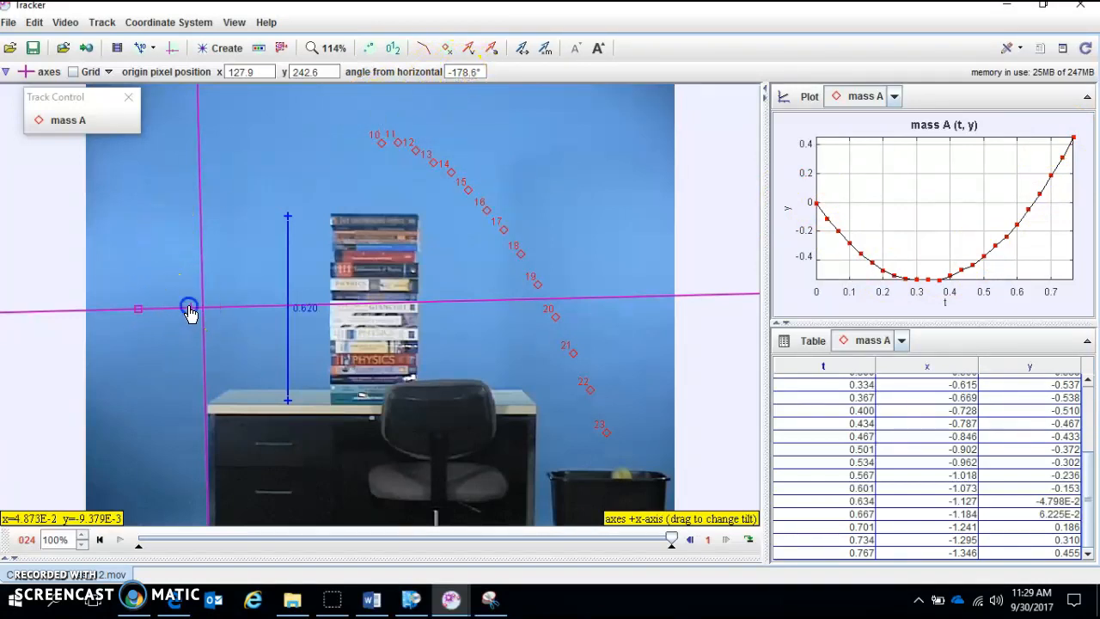
{"action": "left_click_drag", "start_coordinate": [190, 311], "coordinate": [175, 310]}
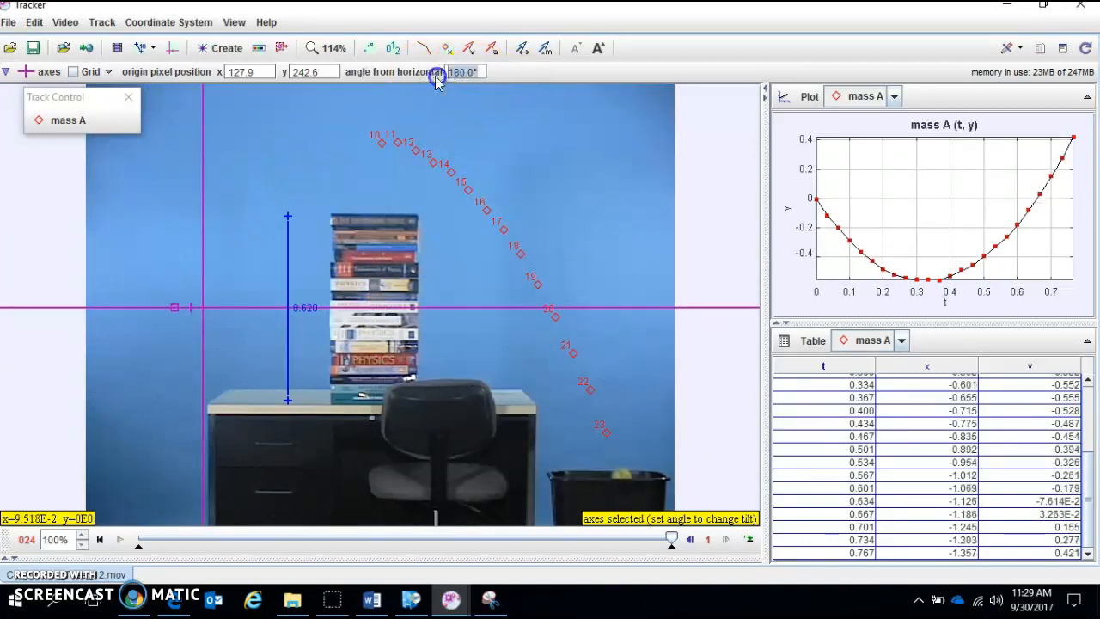
Set the axes' angle from horizontal to 0° and hide the coordinate axes.
{"action": "type", "text": "0"}
{"action": "key", "text": "Return"}
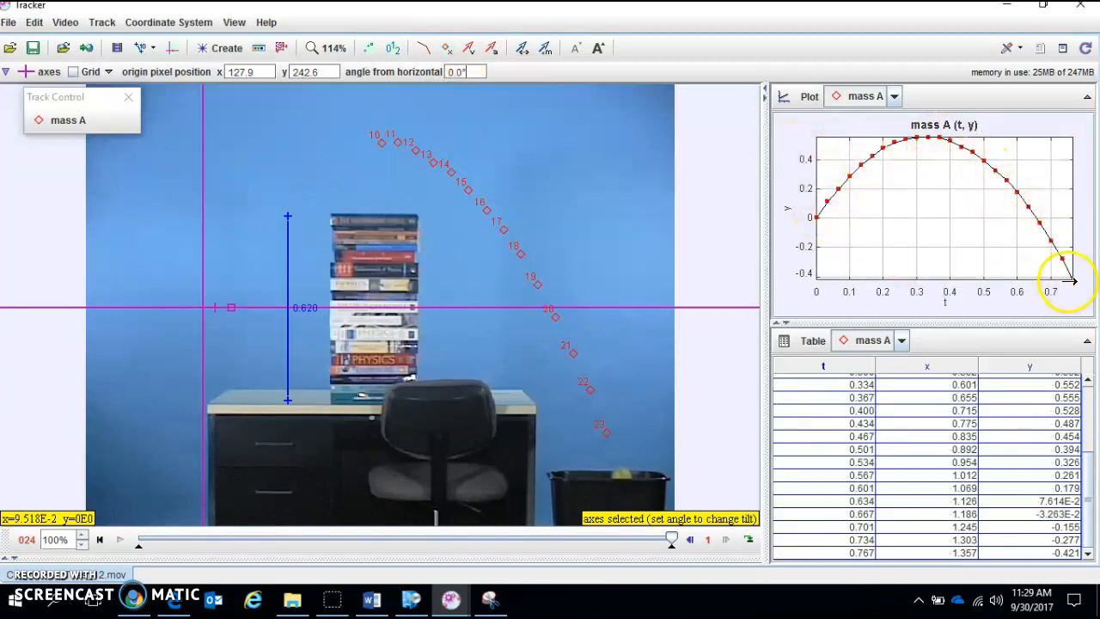
{"action": "left_click", "coordinate": [172, 47]}
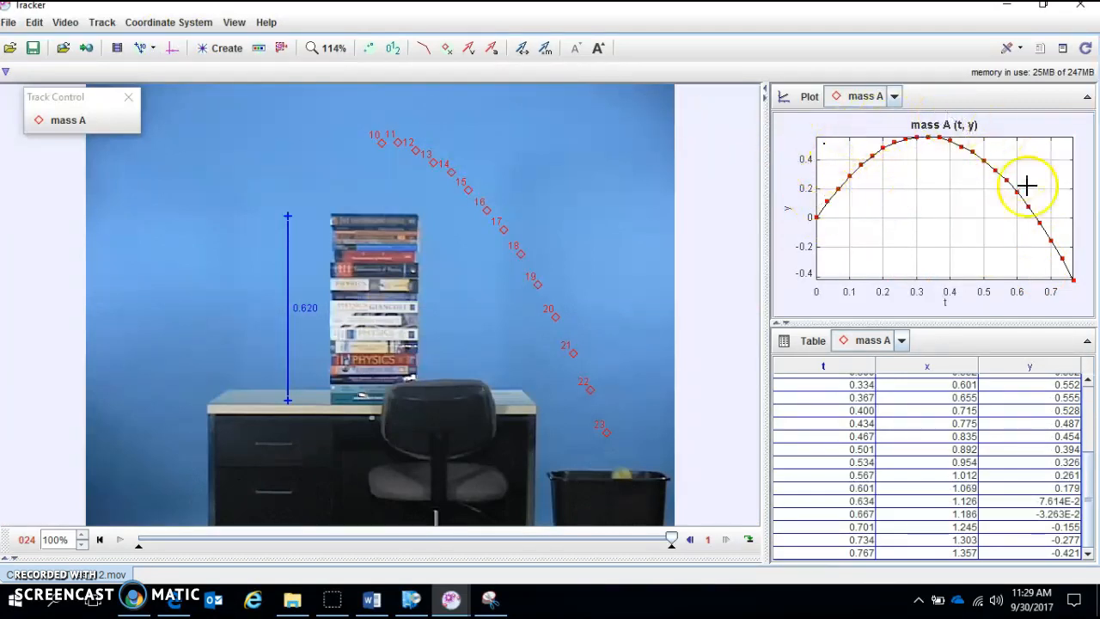
Open the mass A y versus t plot in the Data Tool for analysis and cut the x column from the data table.
{"action": "right_click", "coordinate": [922, 196]}
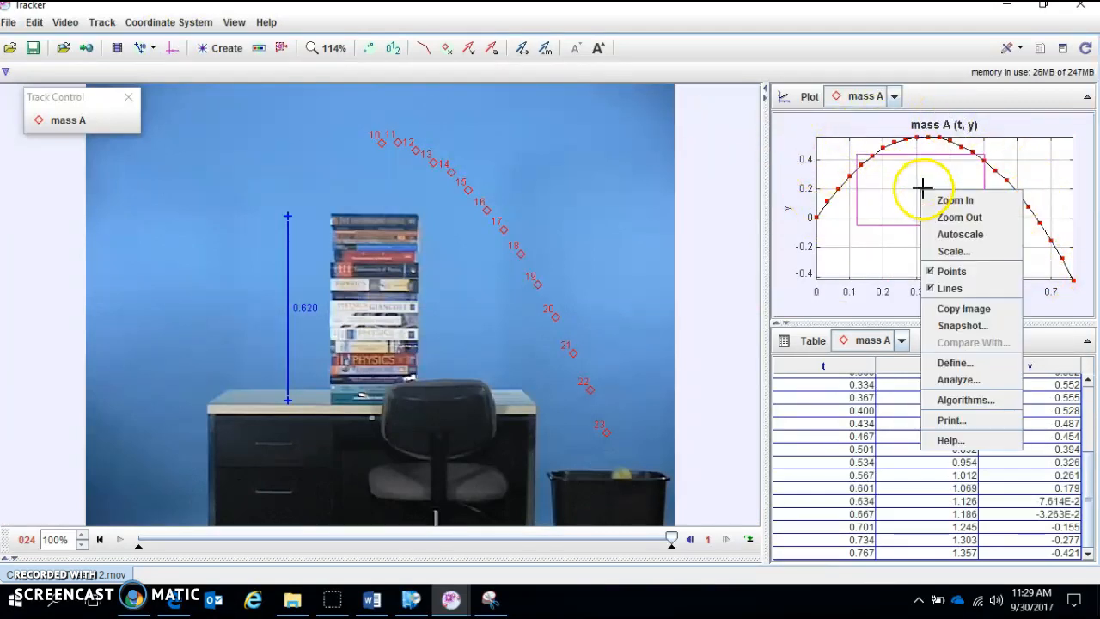
{"action": "left_click", "coordinate": [961, 380]}
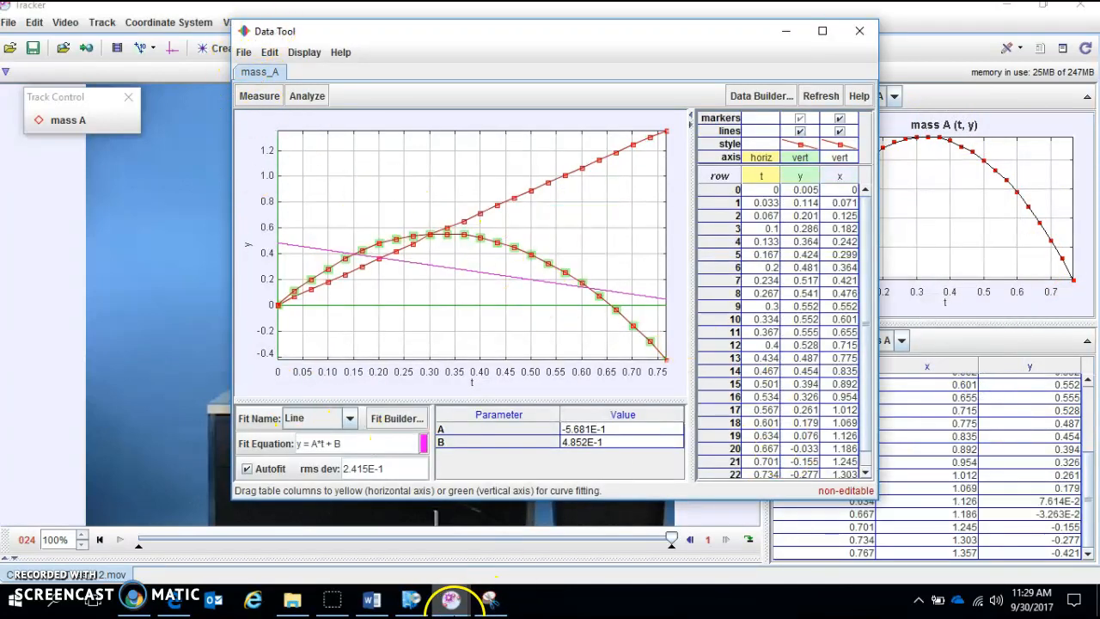
{"action": "left_click", "coordinate": [451, 599]}
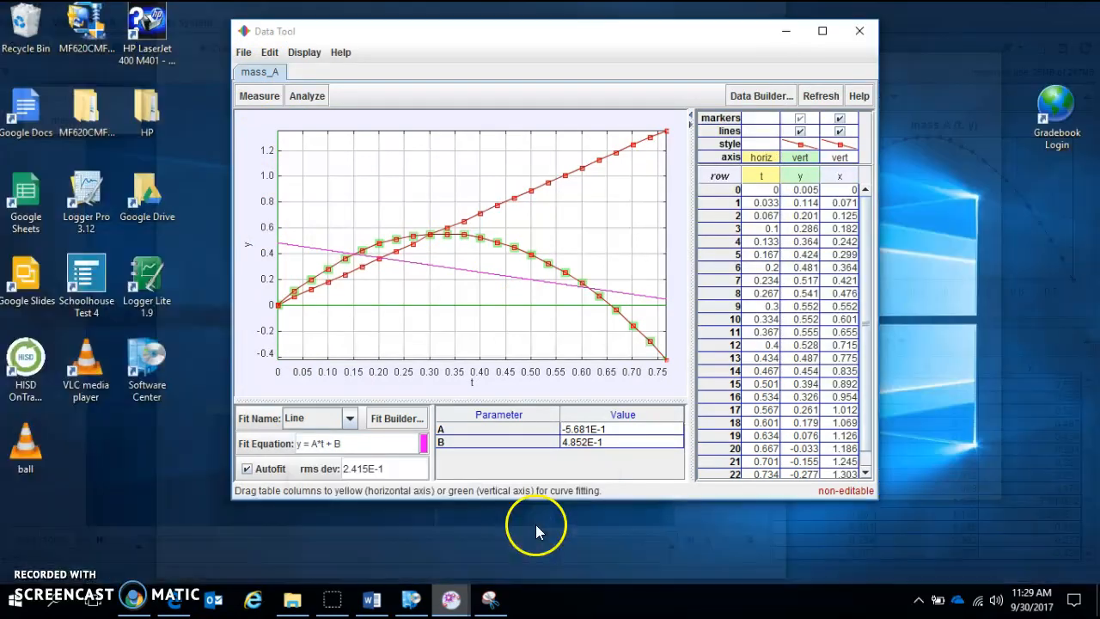
{"action": "left_click", "coordinate": [536, 523]}
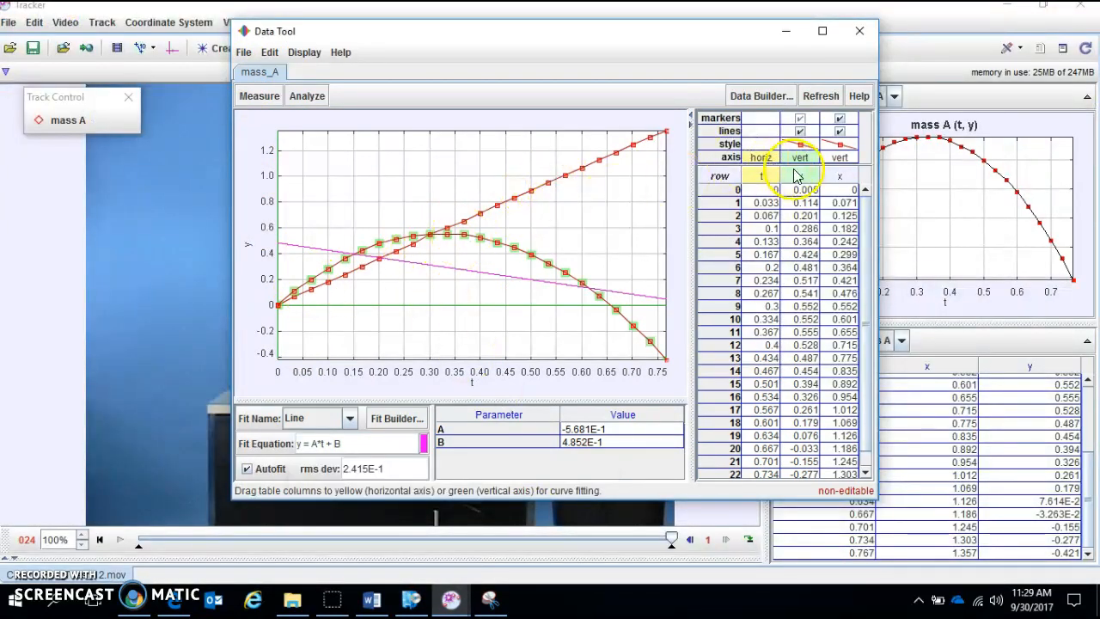
{"action": "right_click", "coordinate": [844, 177]}
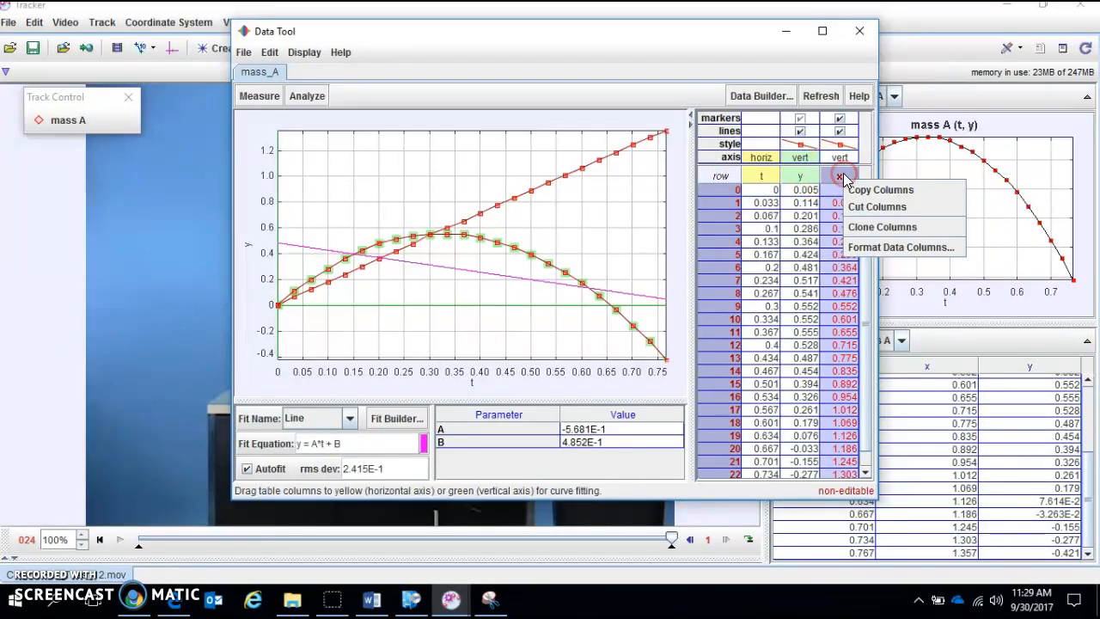
{"action": "left_click", "coordinate": [864, 207]}
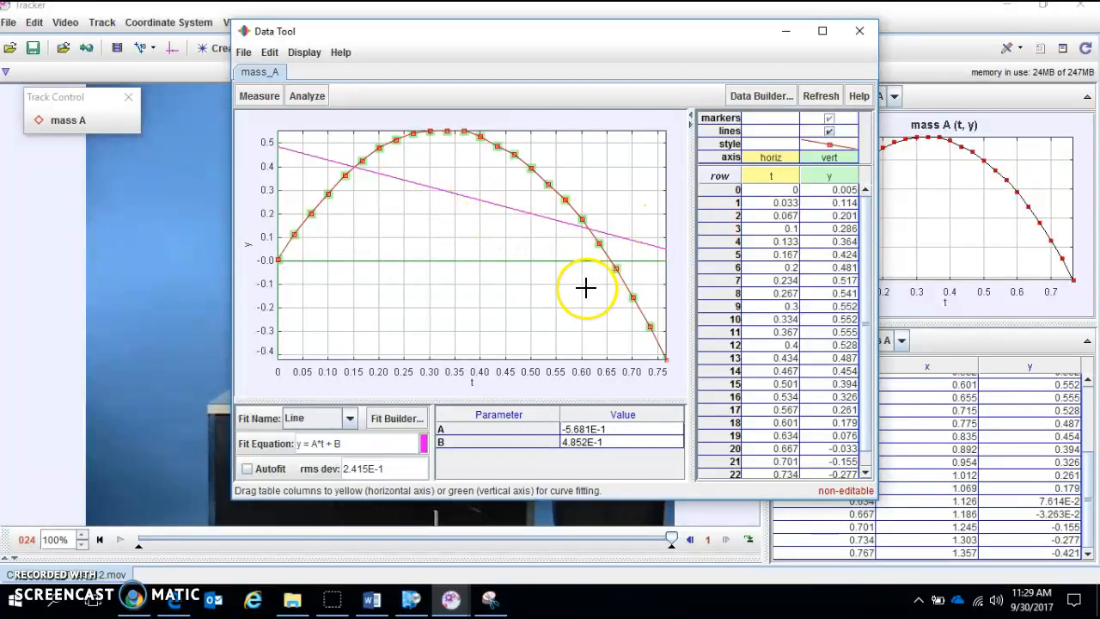
Apply a Parabola curve fit to the y versus t data with Autofit enabled.
{"action": "left_click", "coordinate": [352, 416]}
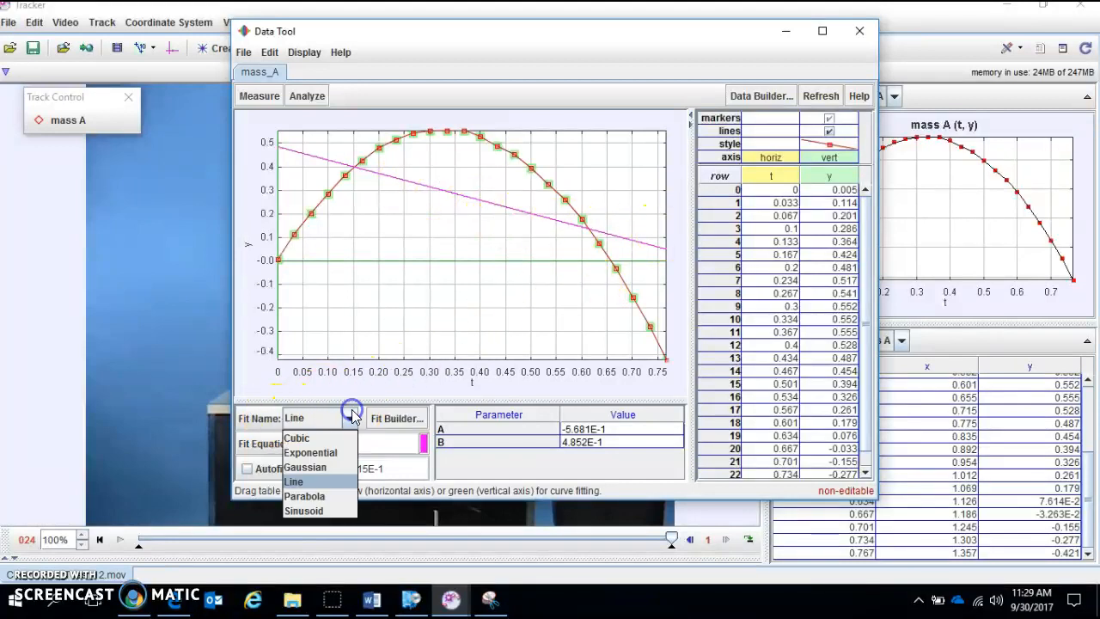
{"action": "left_click", "coordinate": [290, 492]}
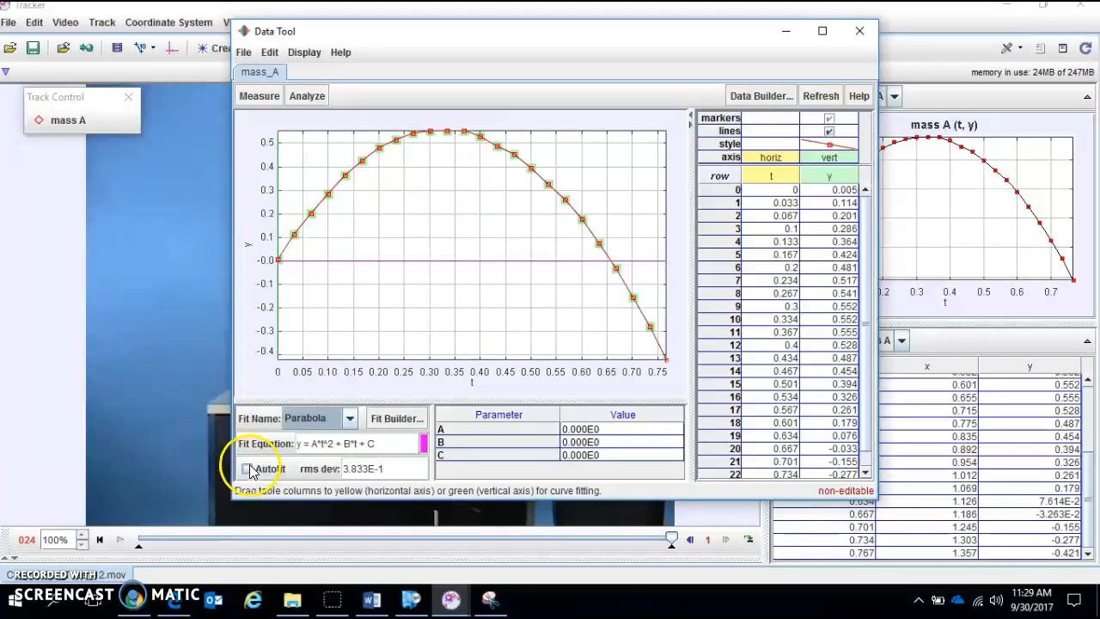
{"action": "left_click", "coordinate": [246, 468]}
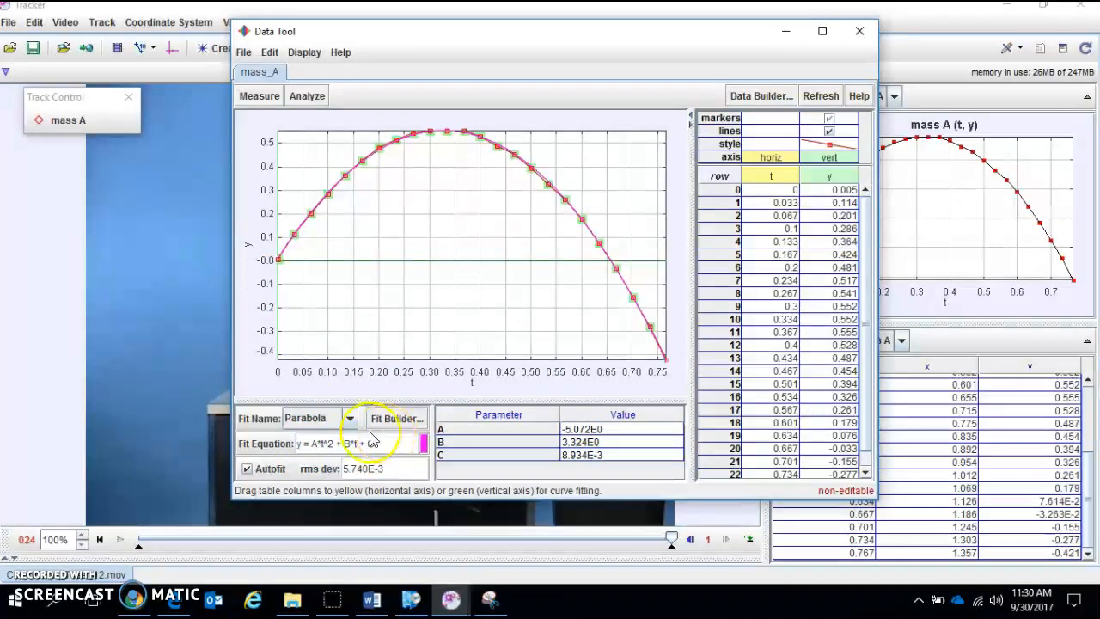
Switch to Snipping Tool and capture the parabola-fitted y versus t graph together with its fit equation and the A, B and C parameter values.
{"action": "left_click", "coordinate": [491, 599]}
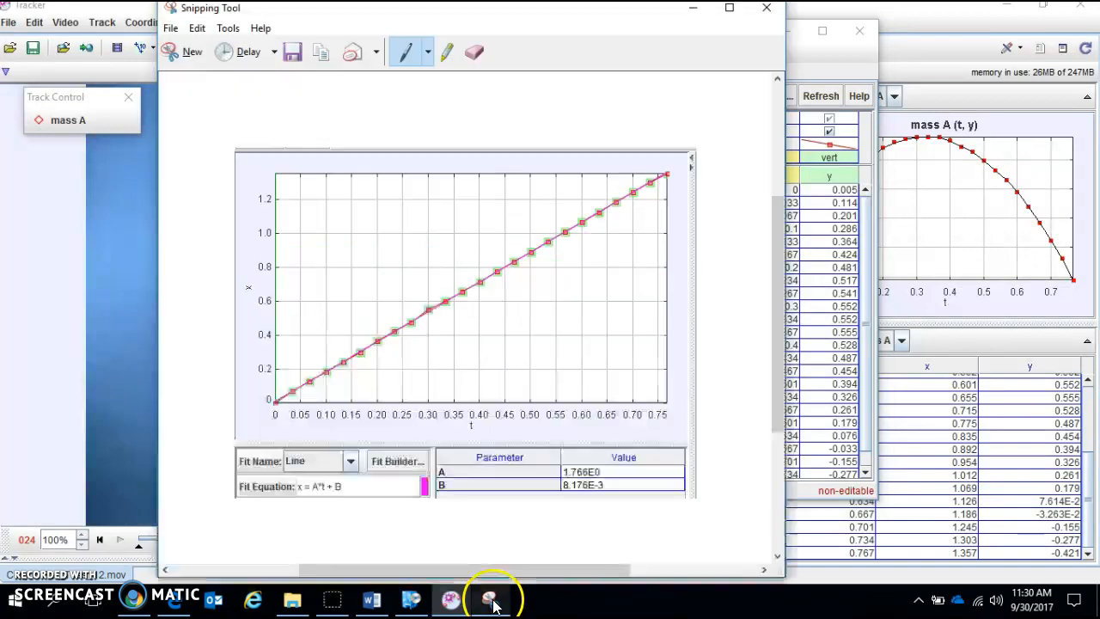
{"action": "left_click", "coordinate": [177, 50]}
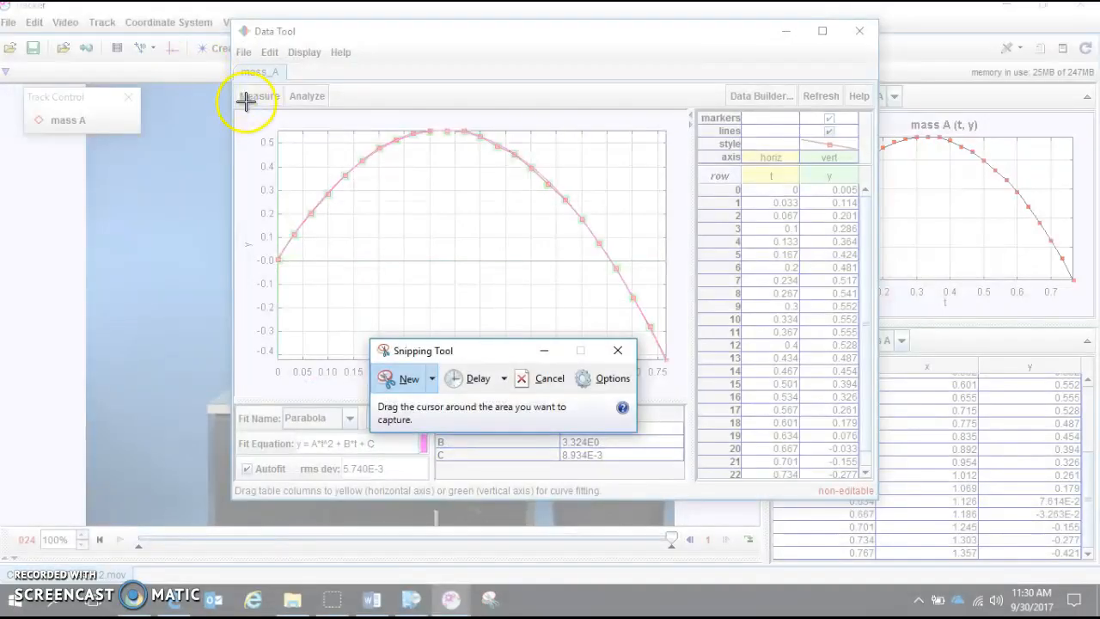
{"action": "left_click_drag", "start_coordinate": [237, 111], "coordinate": [695, 467]}
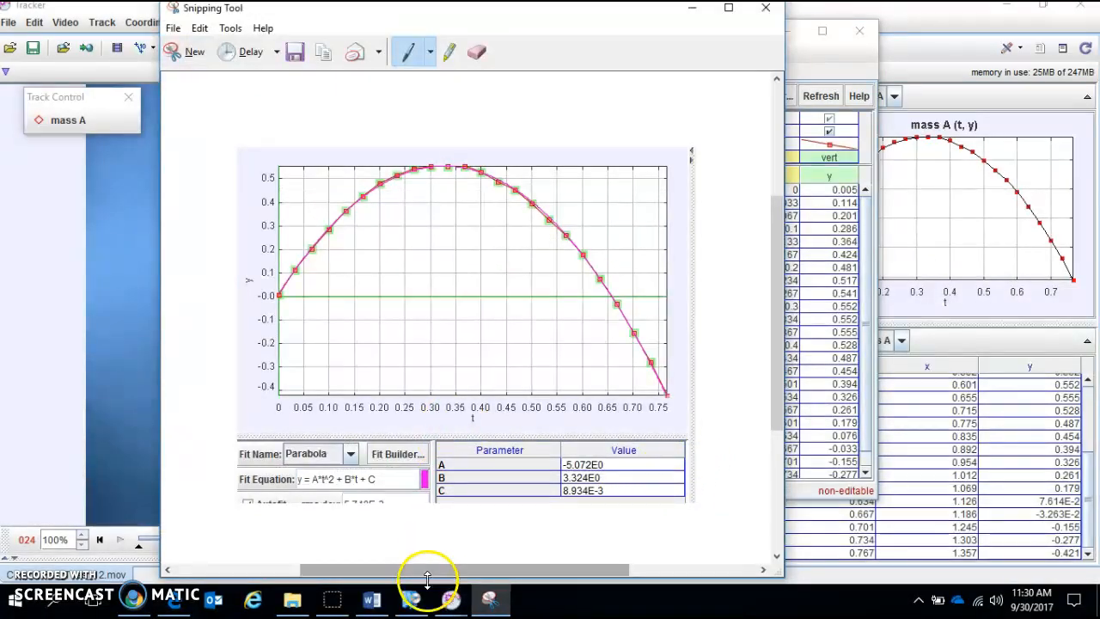
Switch to the MotionPreLabNEW (1) document in Word and paste the captured y versus t graph on the empty line below question 4.
{"action": "left_click", "coordinate": [372, 597]}
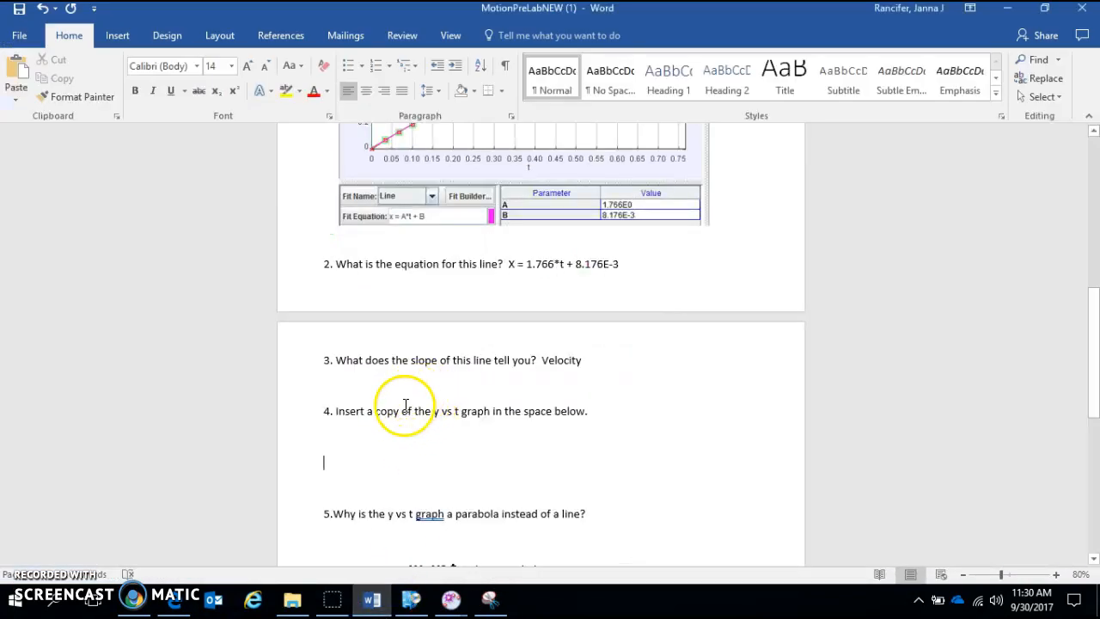
{"action": "key", "text": "ctrl+v"}
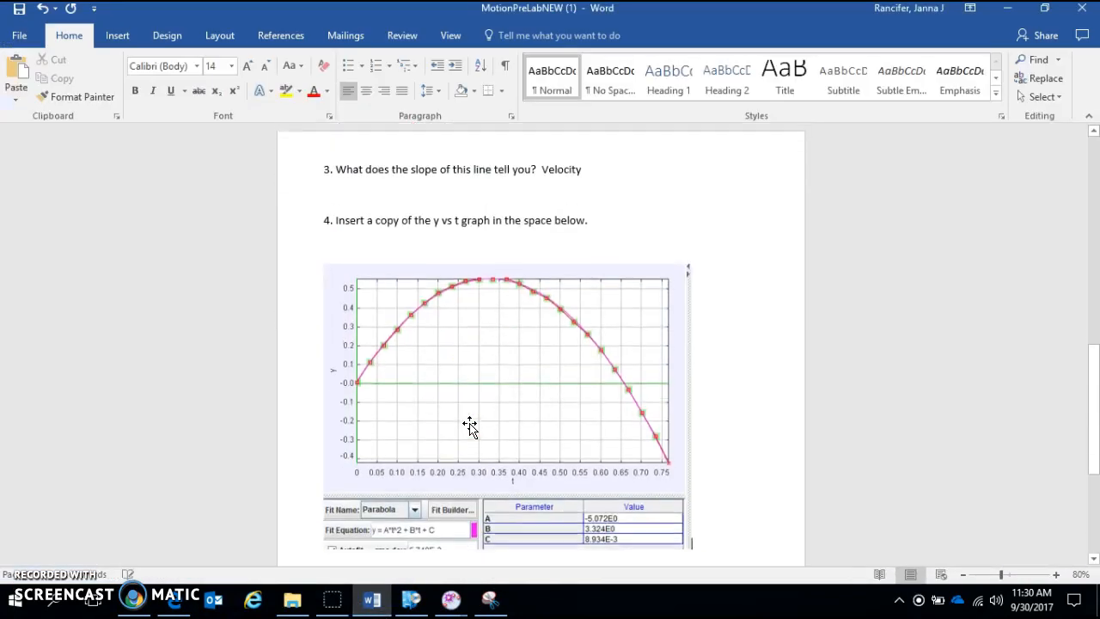
{"action": "scroll", "coordinate": [471, 418], "scroll_direction": "down", "scroll_amount": 1}
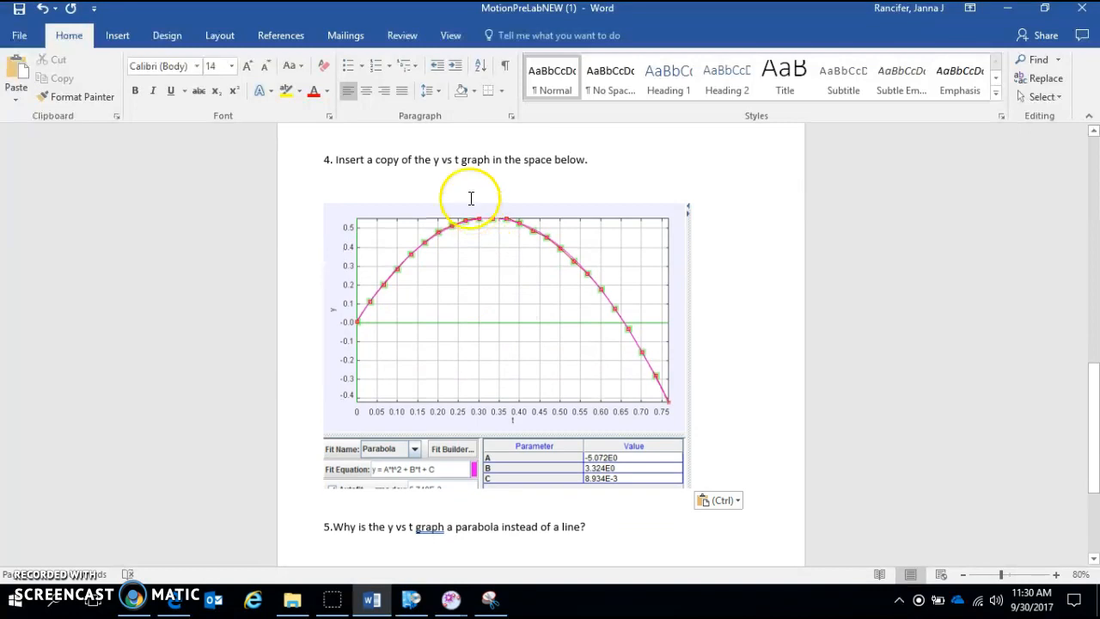
Answer question 5 about the parabolic y vs t graph with "There is no horizontal acceleration" after the question text.
{"action": "scroll", "coordinate": [479, 370], "scroll_direction": "down", "scroll_amount": 1}
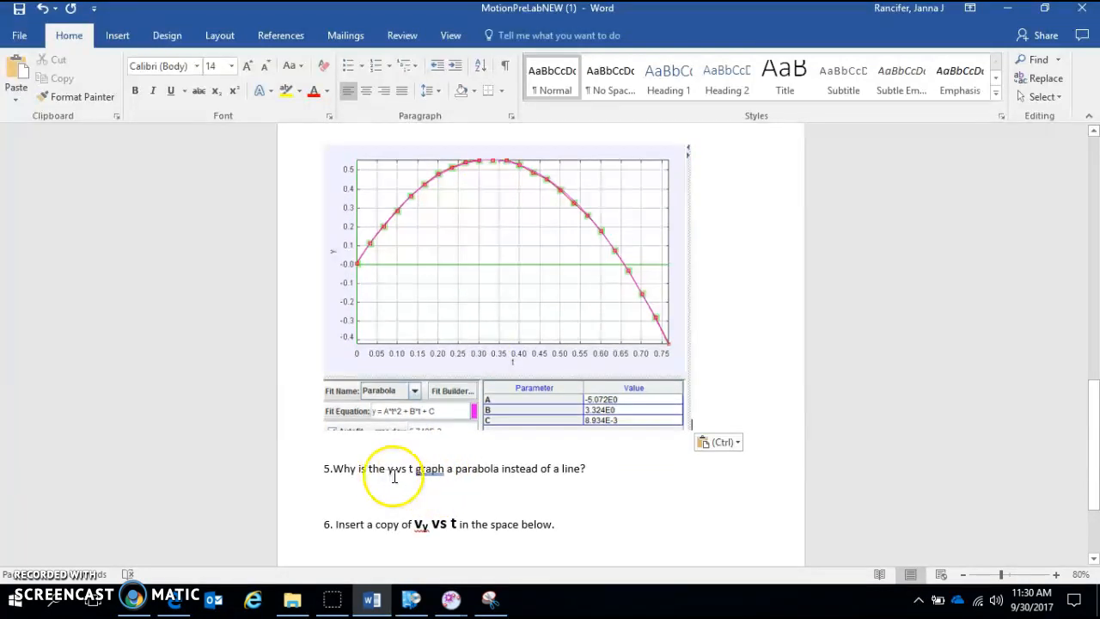
{"action": "left_click", "coordinate": [623, 470]}
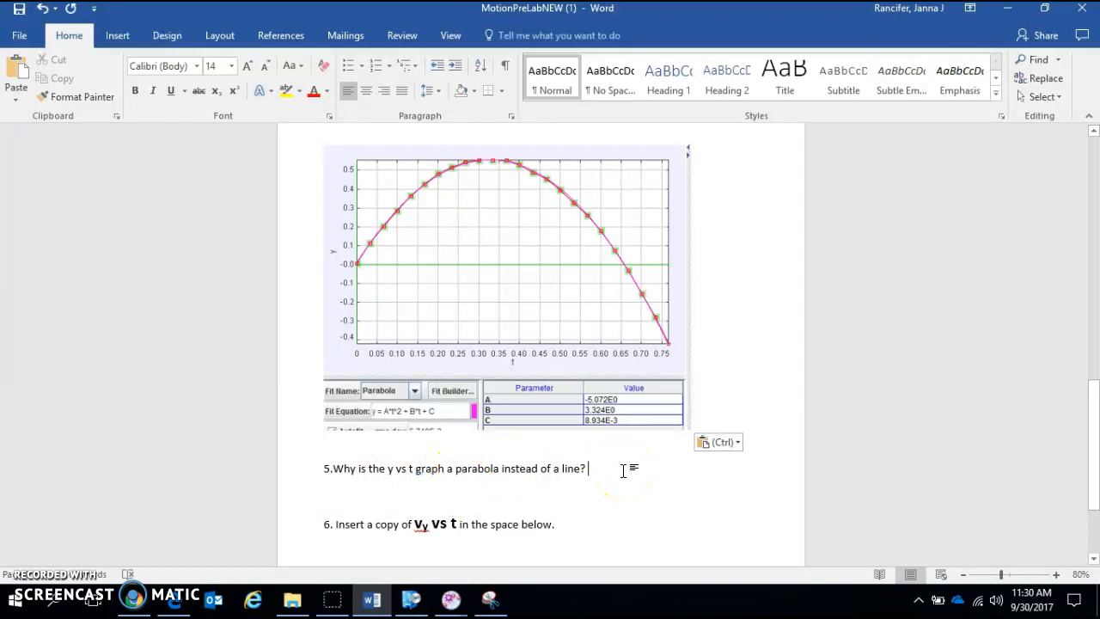
{"action": "type", "text": "The"}
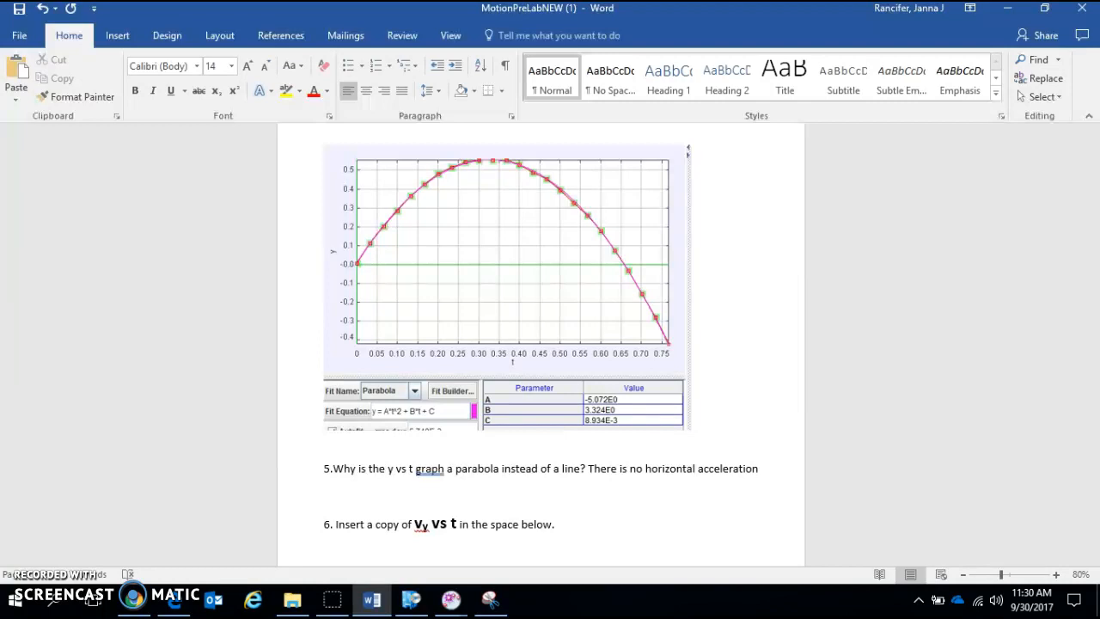
Answer question 8 about the slope of the vy vs t graph with "Acceleration" after the question text.
{"action": "scroll", "coordinate": [528, 402], "scroll_direction": "down", "scroll_amount": 1}
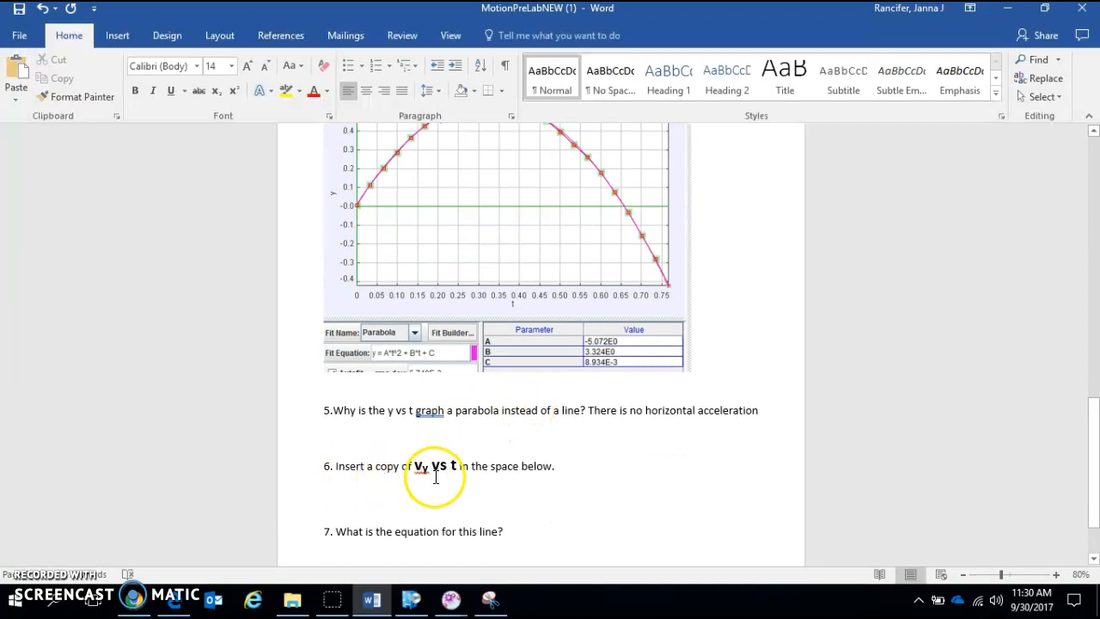
{"action": "scroll", "coordinate": [481, 443], "scroll_direction": "down", "scroll_amount": 1}
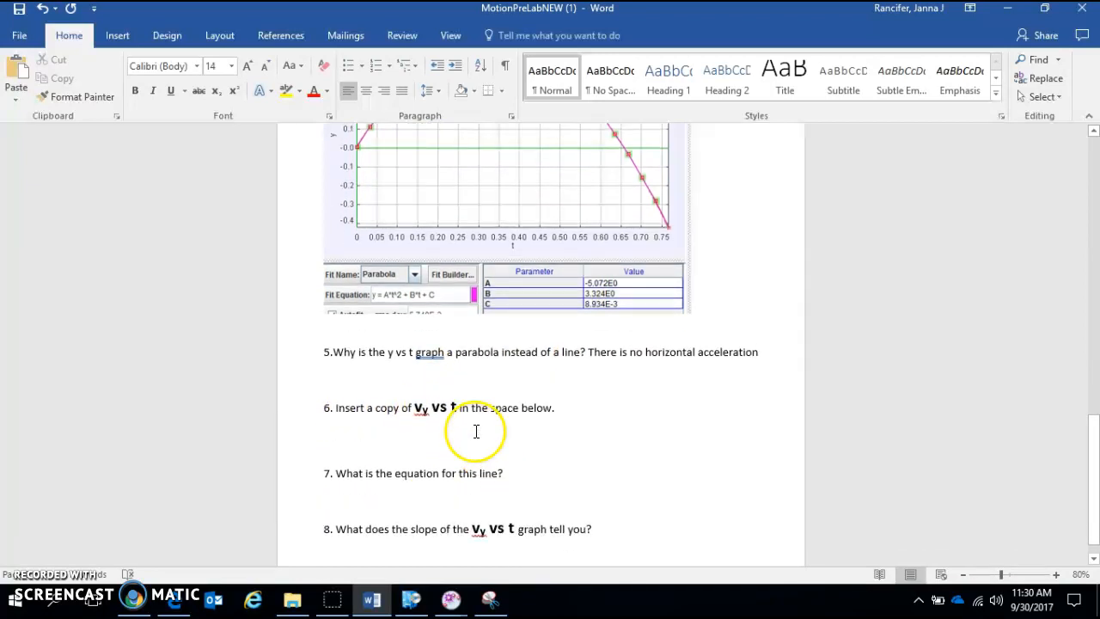
{"action": "left_click", "coordinate": [520, 478]}
{"action": "scroll", "coordinate": [533, 473], "scroll_direction": "down", "scroll_amount": 1}
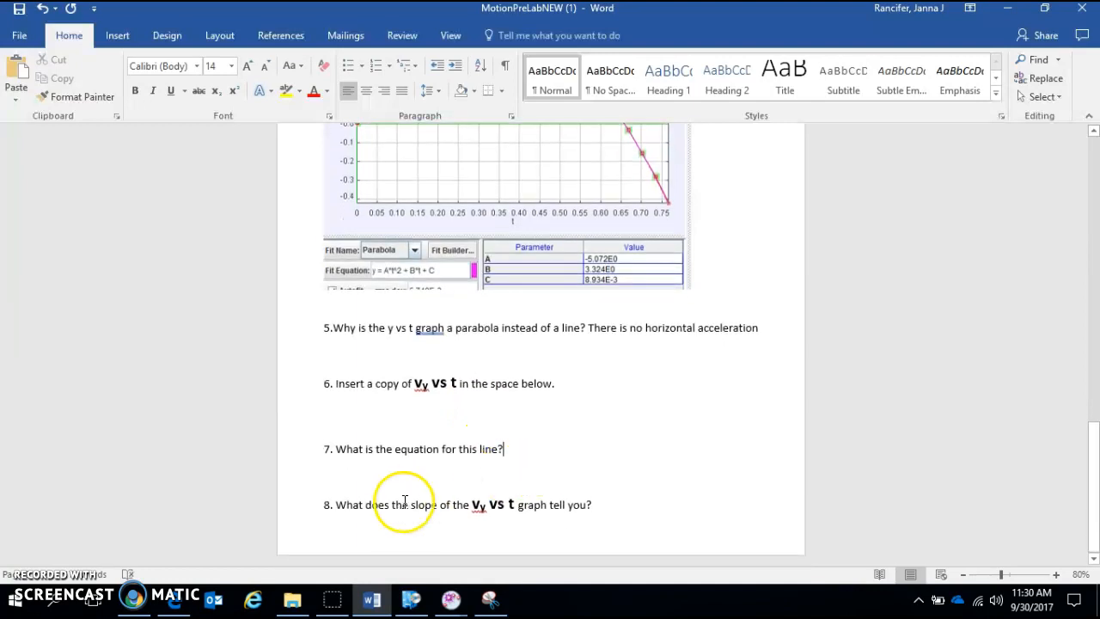
{"action": "left_click", "coordinate": [606, 505]}
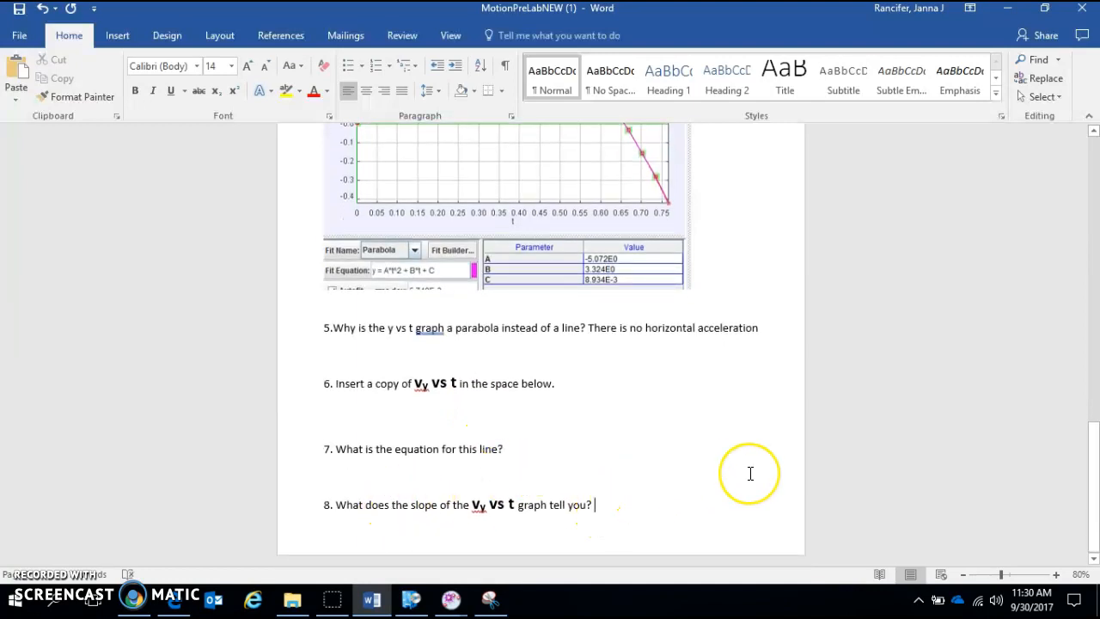
{"action": "type", "text": "Acce"}
{"action": "type", "text": "leration"}
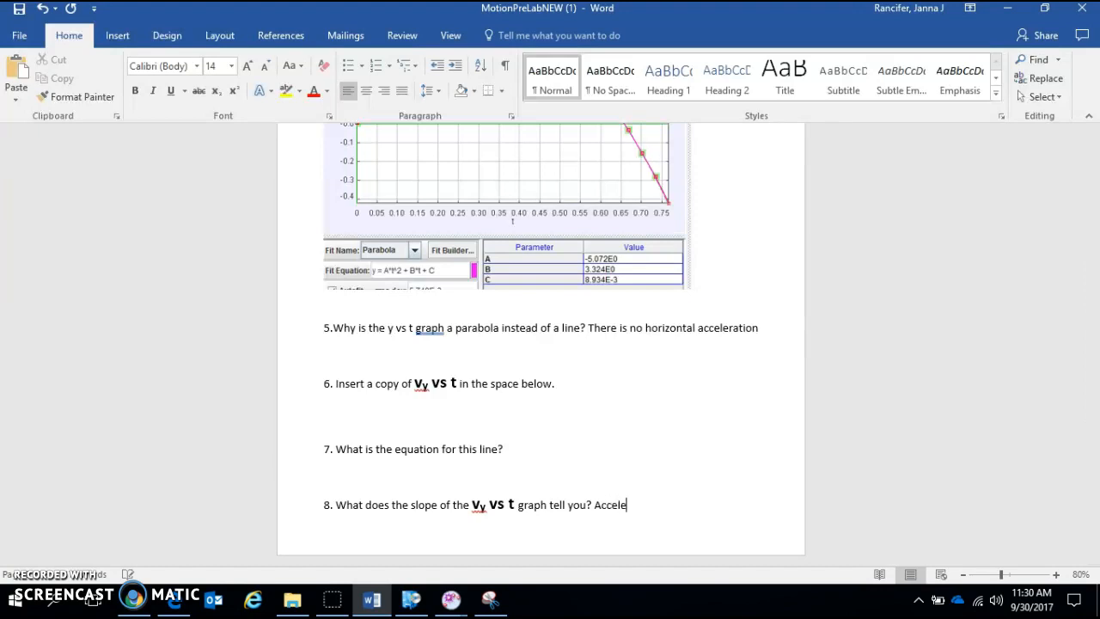